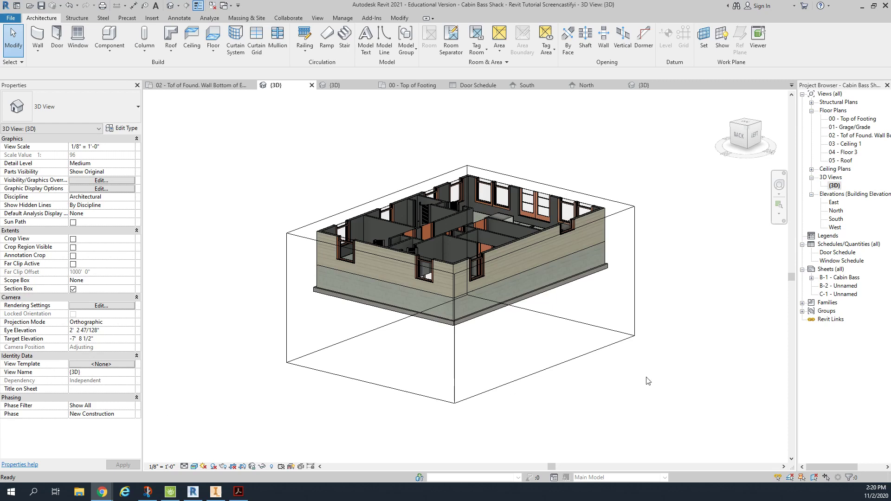
- Turn off the Section Box in the {3D} view so the full cabin with roof shows
click(831, 186)
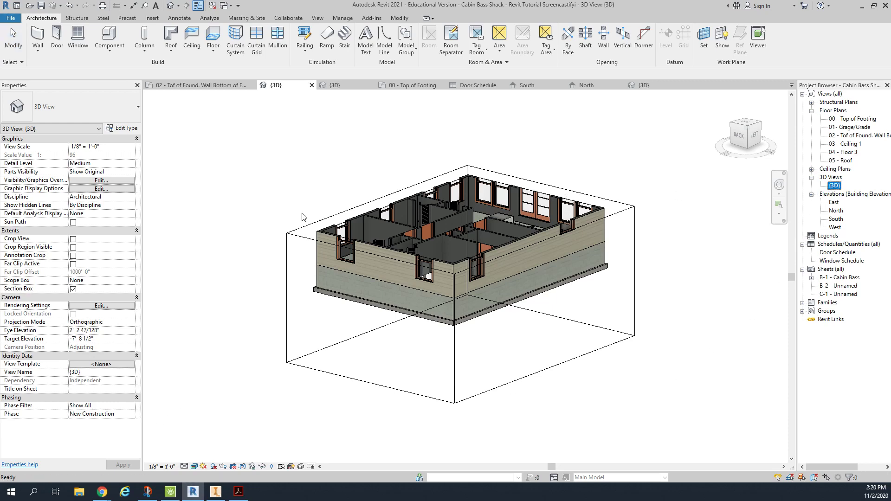
click(73, 290)
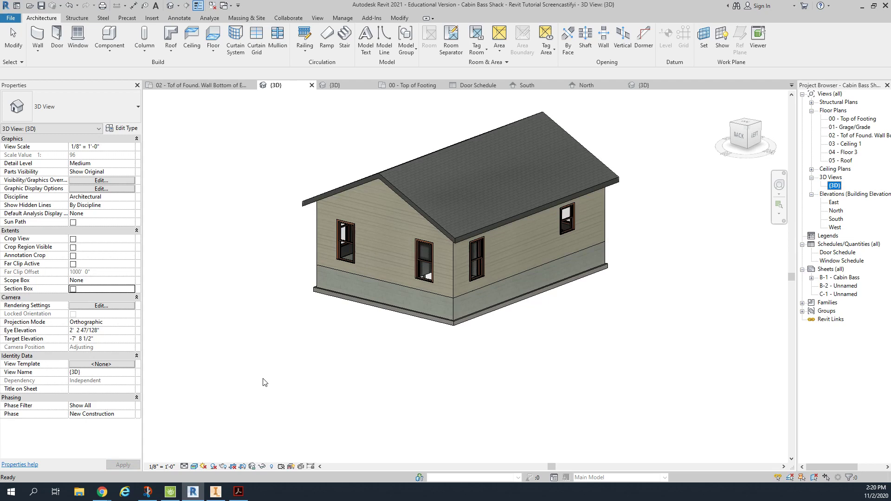
- Open the 00 - Top of Footing plan and frame the foundation with its three footings
double_click(834, 121)
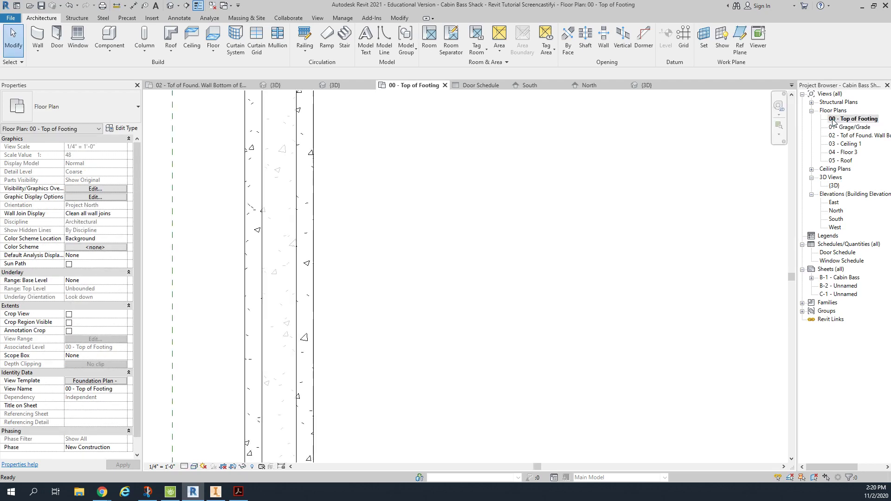
scroll(457, 278, down, 5)
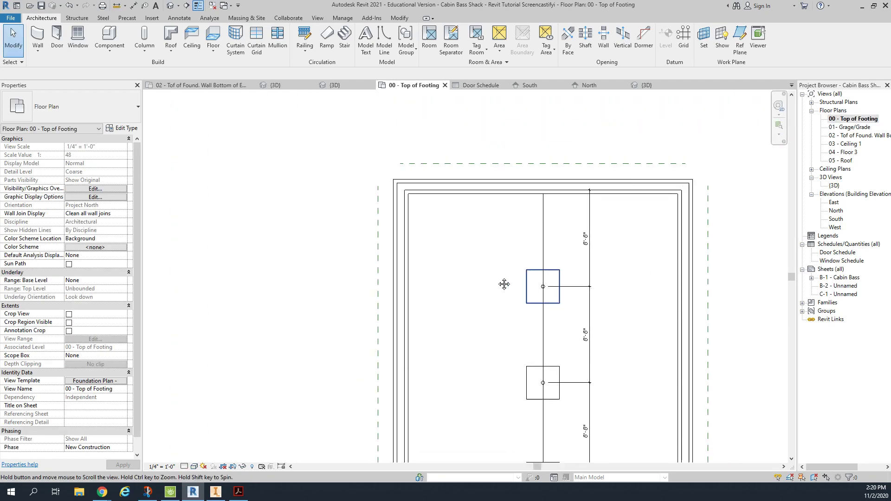
middle_drag(430, 226, 398, 211)
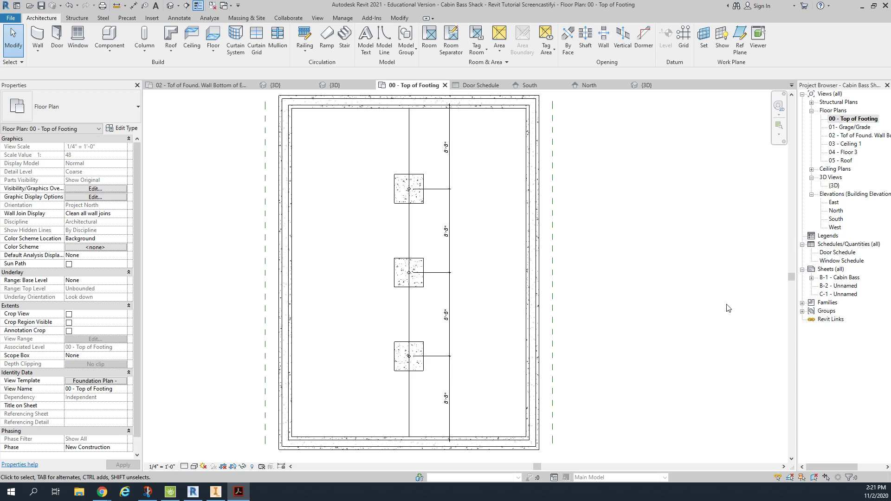
click(365, 161)
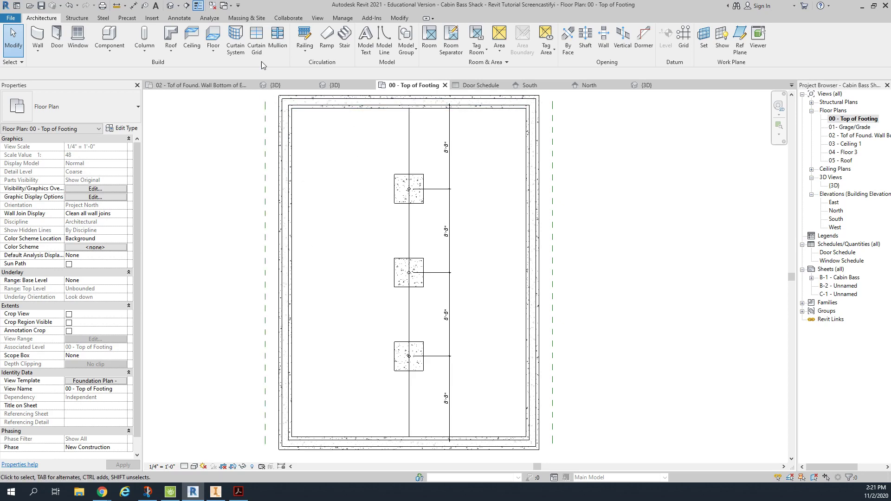
- Start the Linework tool with the <Hidden Lines> line style
click(180, 18)
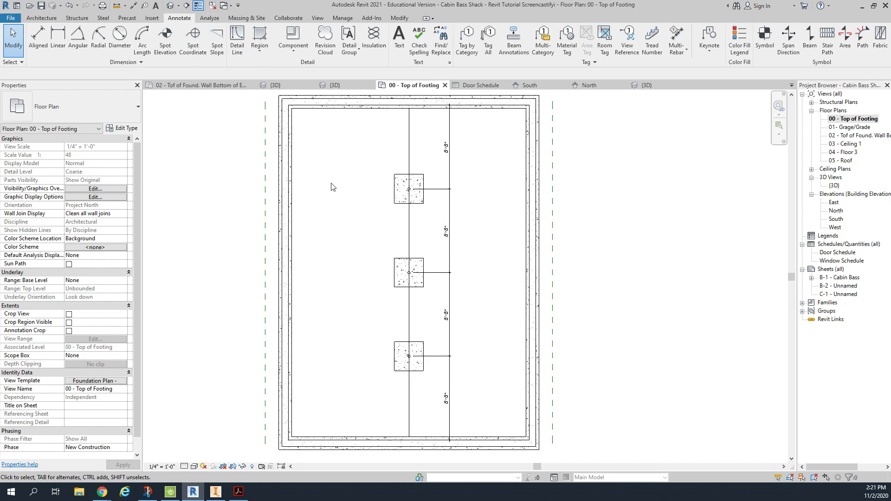
click(398, 18)
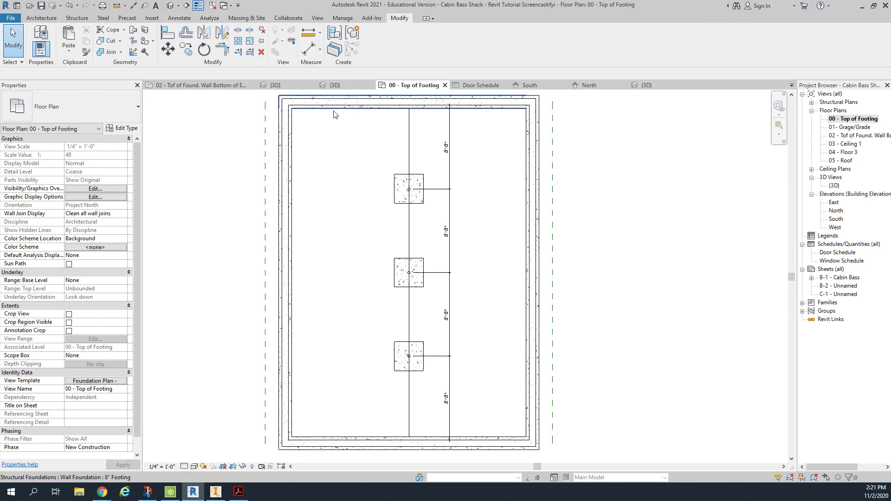
click(292, 42)
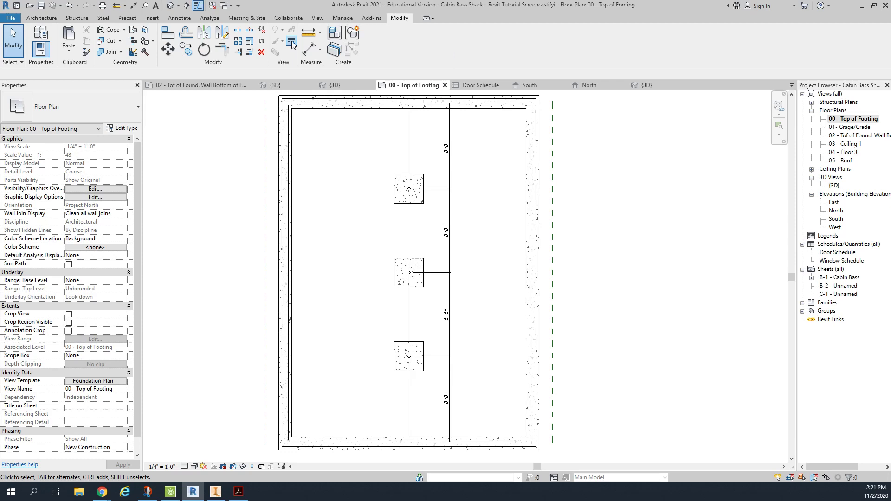
click(396, 45)
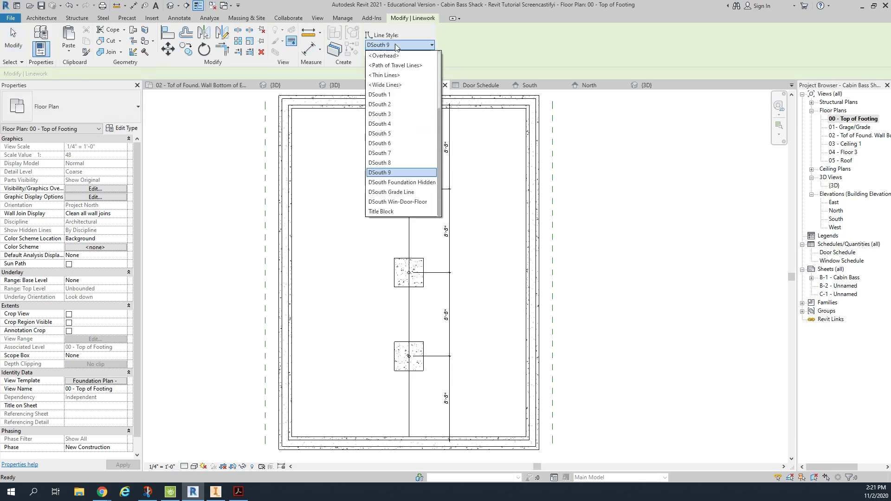
scroll(396, 92, up, 1)
scroll(396, 92, up, 2)
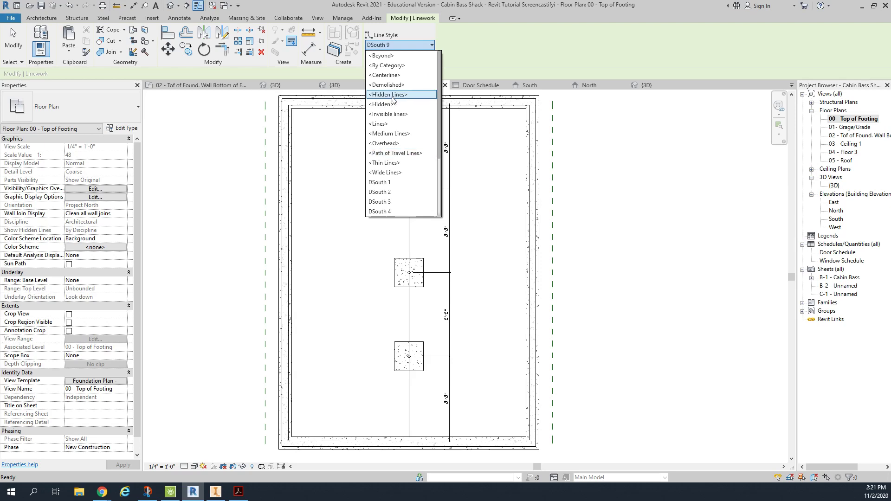
click(393, 95)
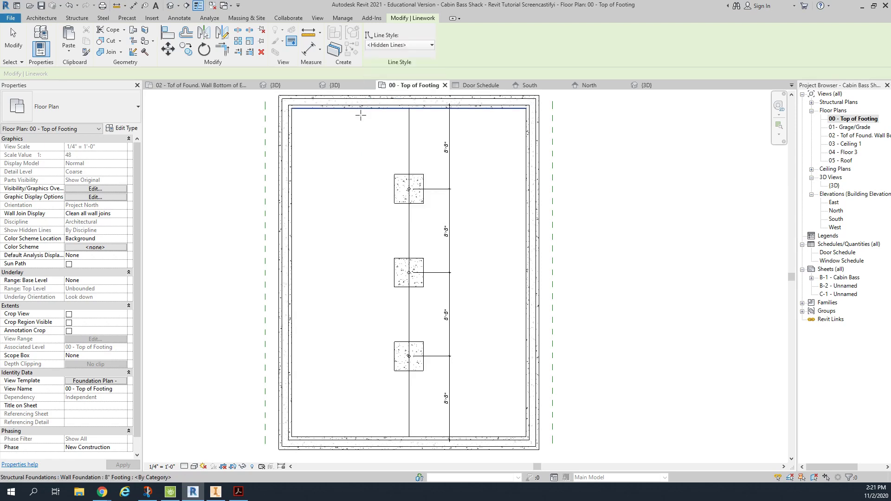
- Change the top, left inner and inner bottom slab edges to hidden lines
click(341, 108)
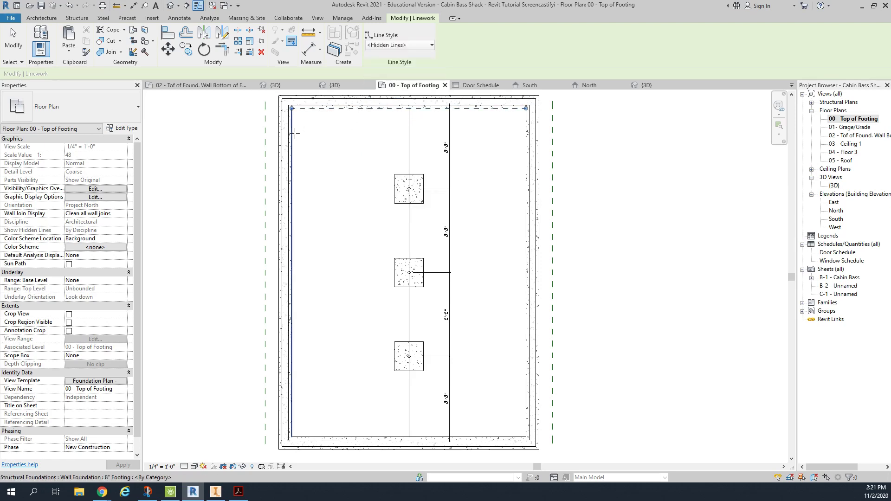
click(292, 133)
scroll(290, 250, up, 4)
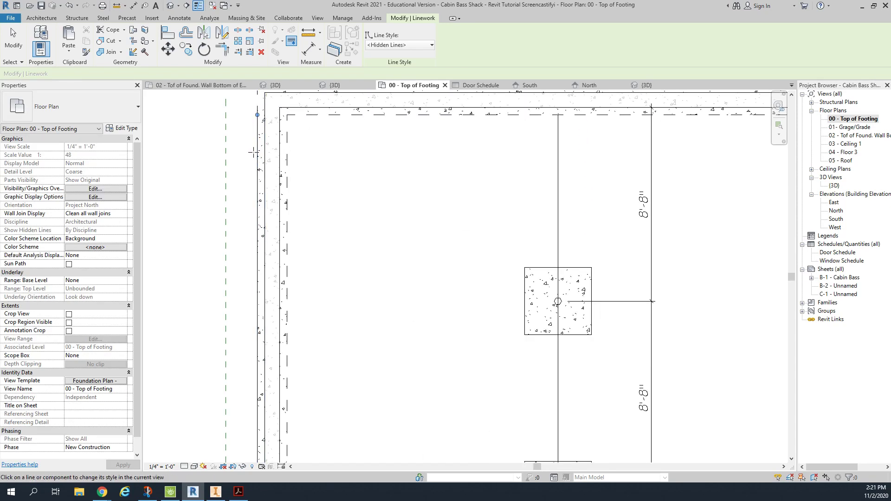
scroll(353, 191, down, 4)
scroll(255, 432, up, 4)
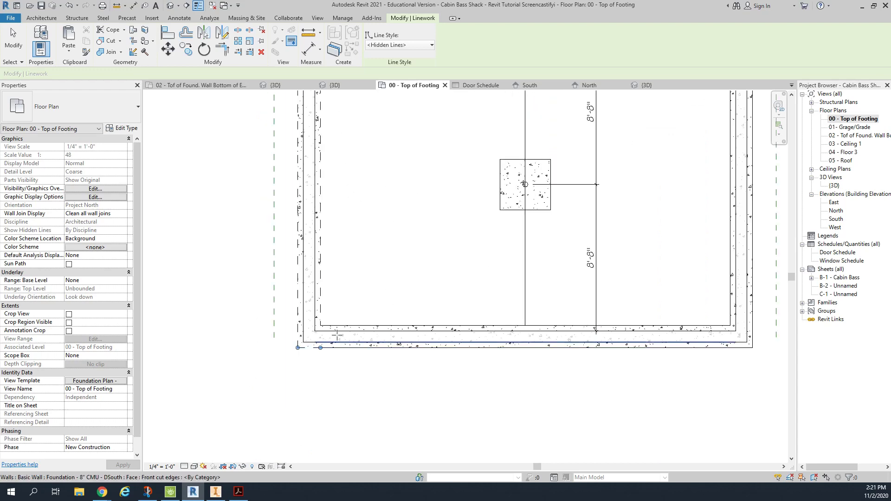
click(343, 326)
- Change the bottom outer, right outer and inner right footing edges to hidden lines
middle_drag(415, 289, 201, 304)
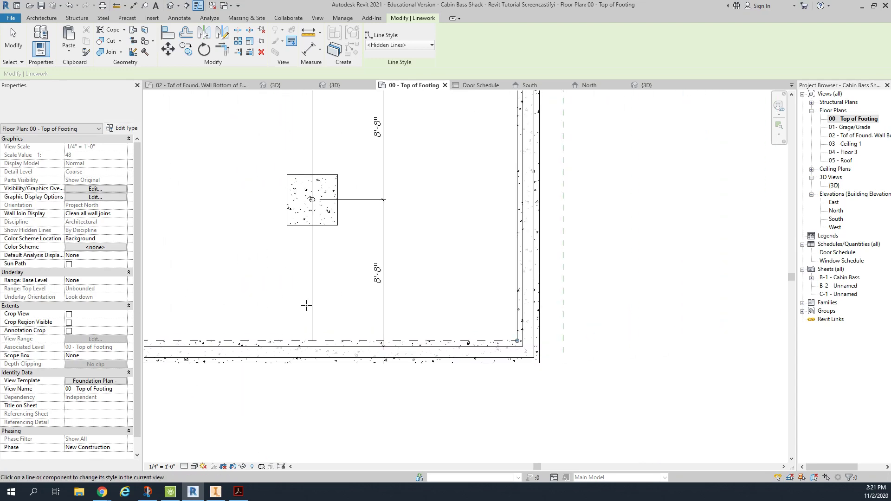
click(487, 363)
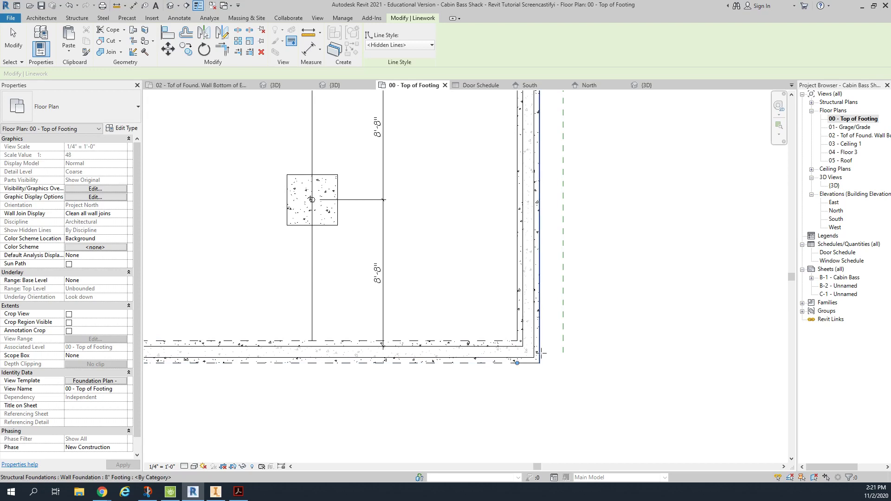
click(540, 354)
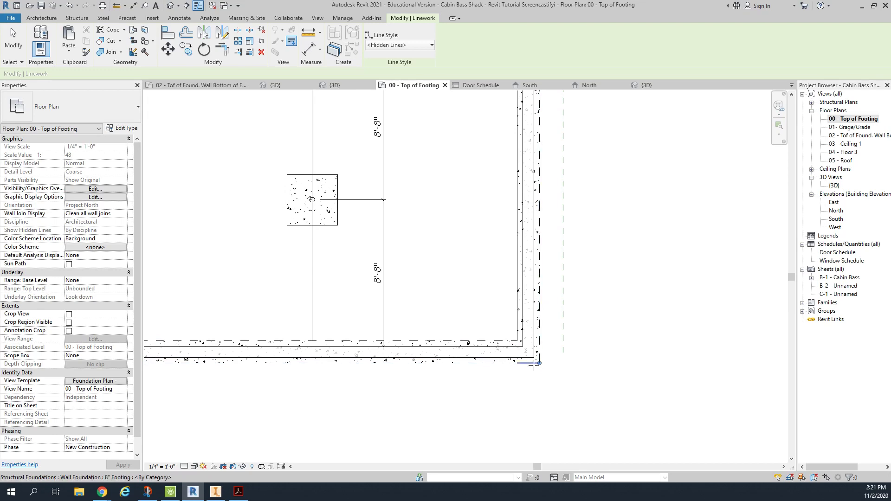
click(518, 310)
- Bring the top of the foundation back into view and reopen the line style list
mouse_move(461, 243)
middle_down()
mouse_move(476, 249)
mouse_move(496, 412)
mouse_move(447, 194)
mouse_move(494, 175)
mouse_move(456, 276)
middle_up()
scroll(493, 175, down, 3)
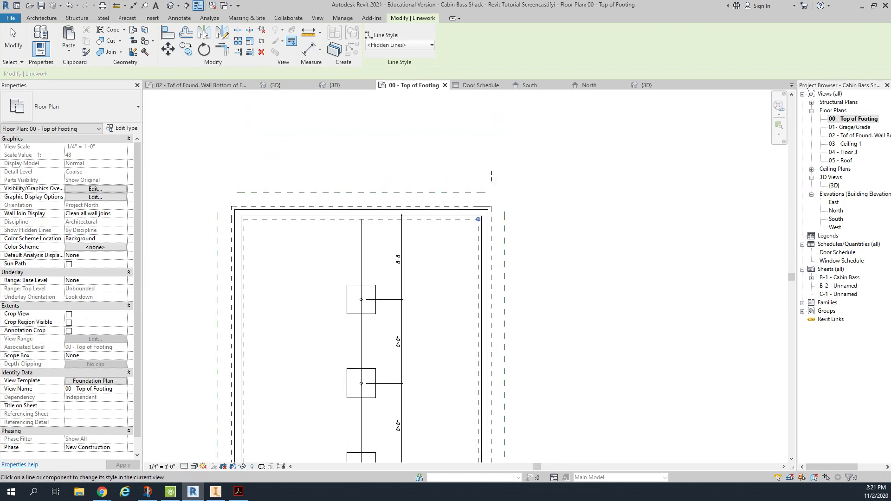
scroll(492, 176, up, 2)
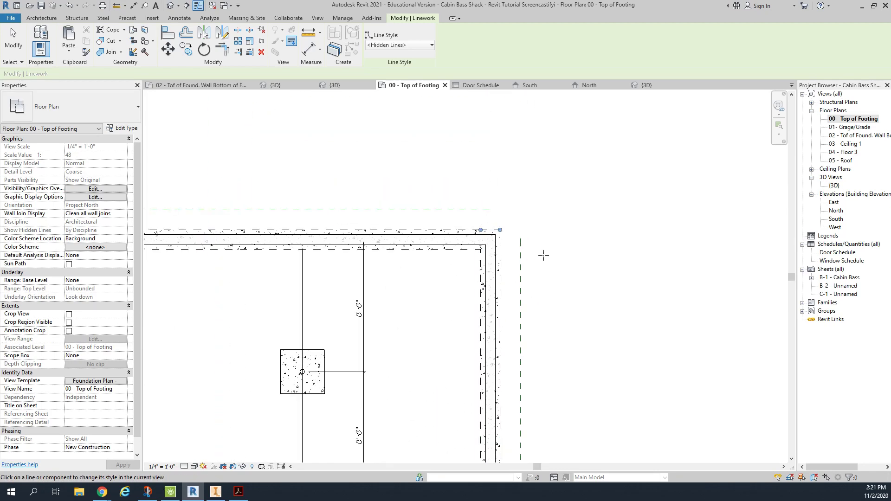
middle_drag(544, 255, 607, 139)
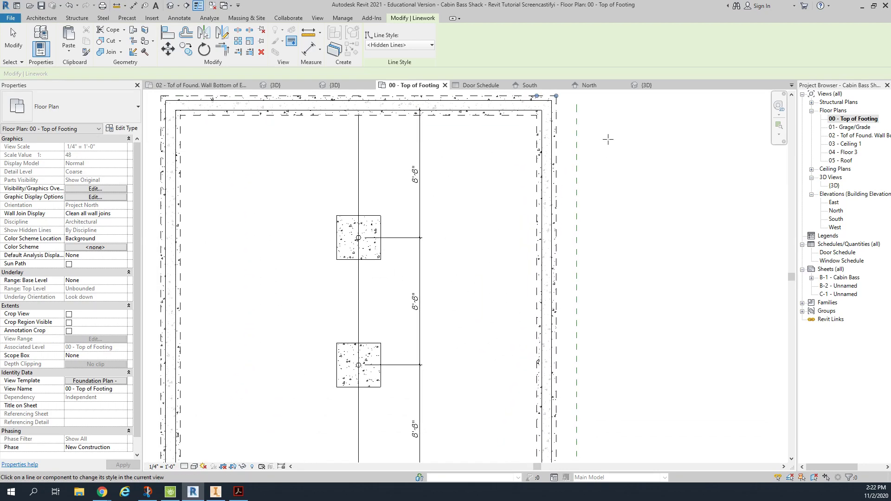
click(402, 45)
scroll(408, 124, down, 1)
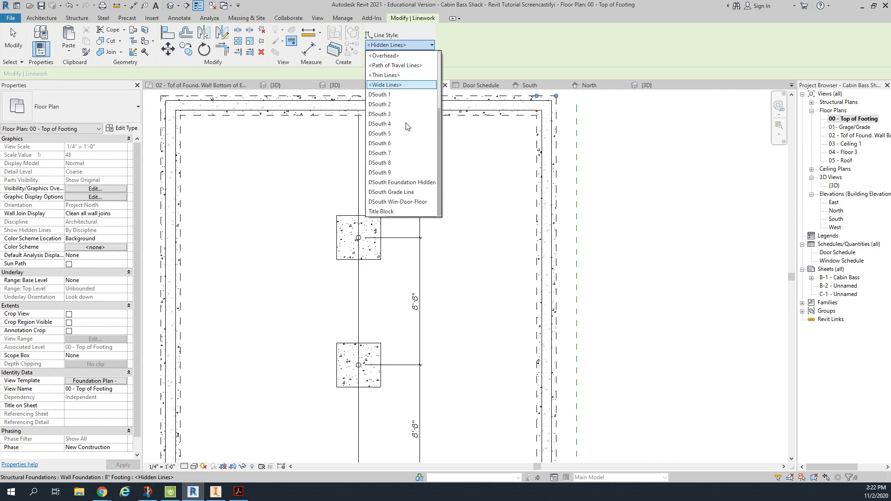
scroll(408, 125, up, 3)
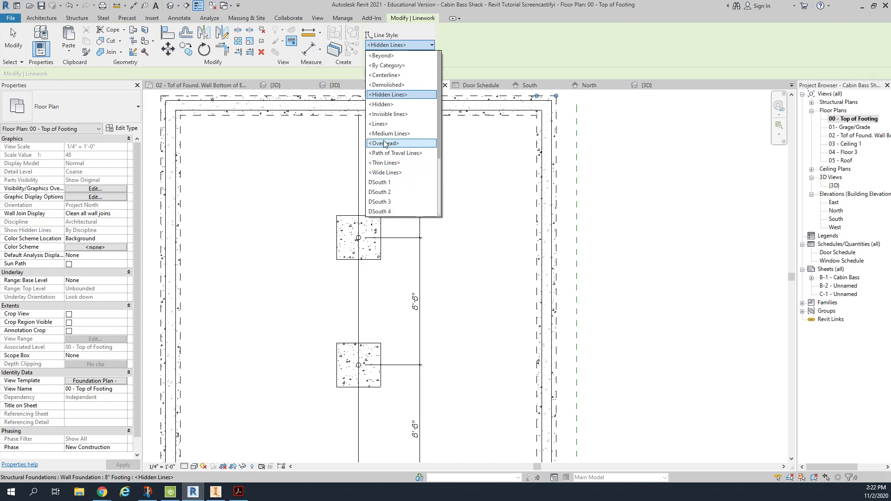
- Make the vertical line through the footings a <Centerline> and save the Cabin Bass Shack project
click(405, 75)
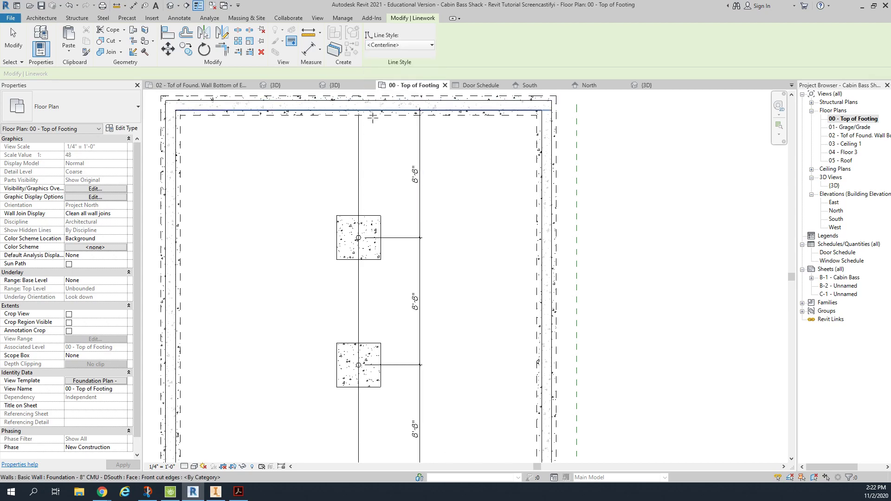
click(359, 141)
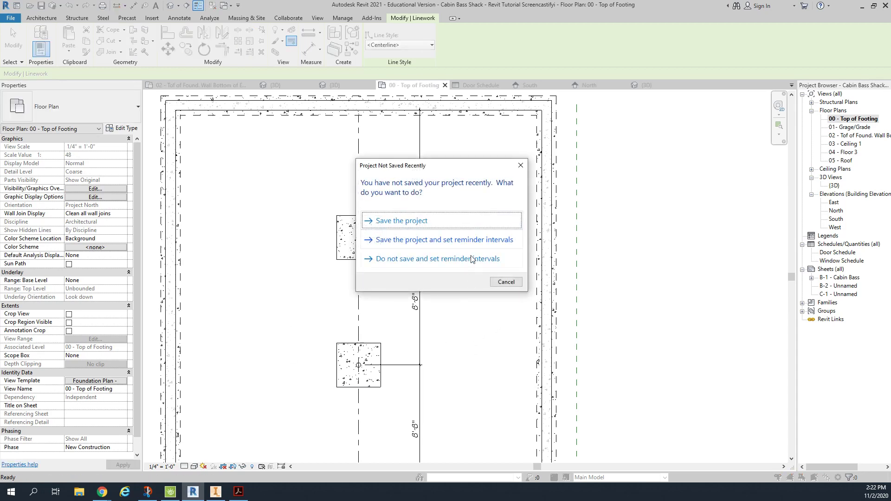
click(397, 221)
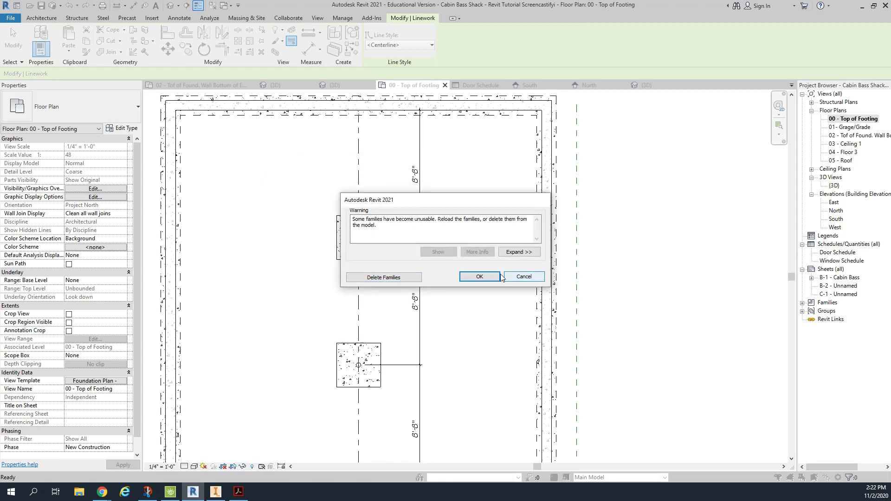
click(470, 277)
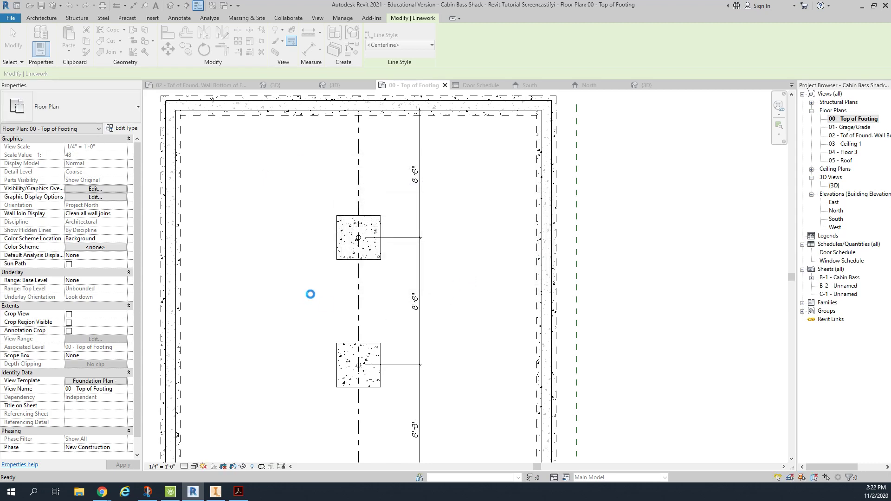
key(Escape)
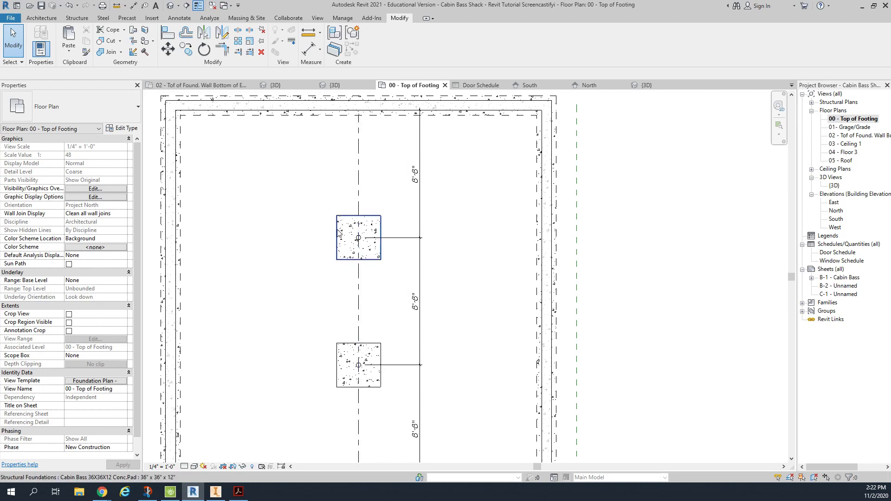
- Restart Linework with <Hidden Lines> and dash all four edges of the upper footing
click(291, 44)
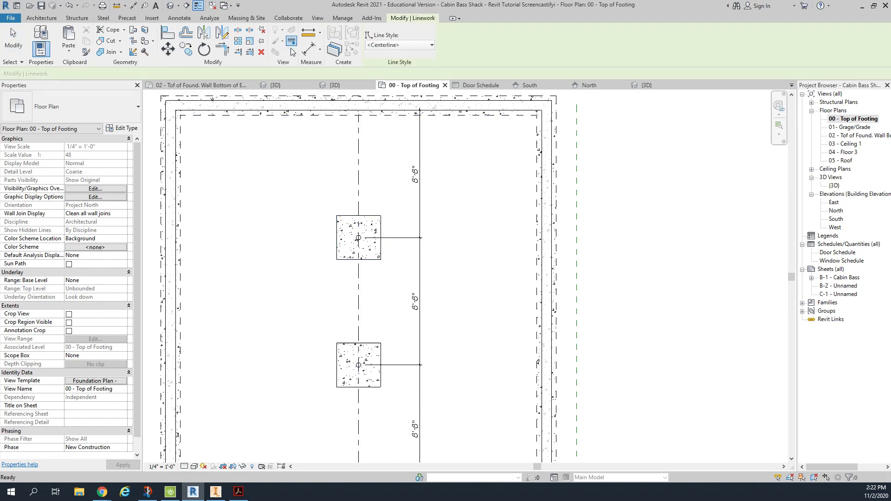
click(385, 45)
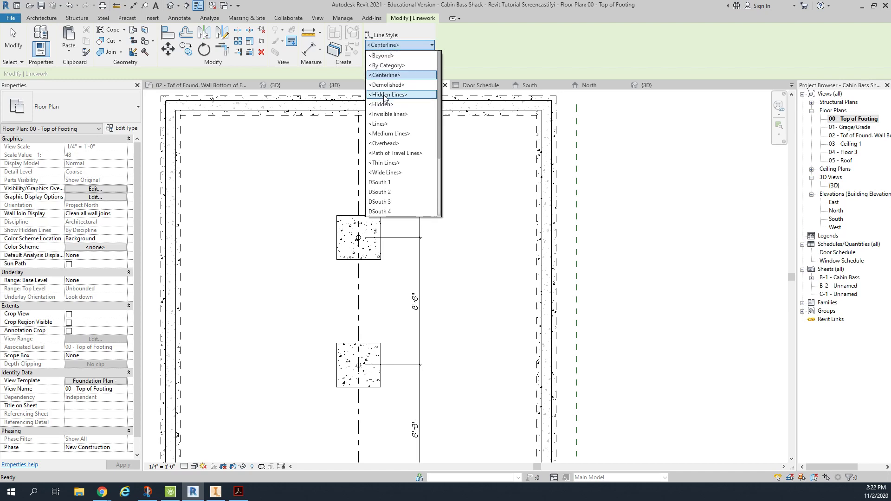
click(388, 95)
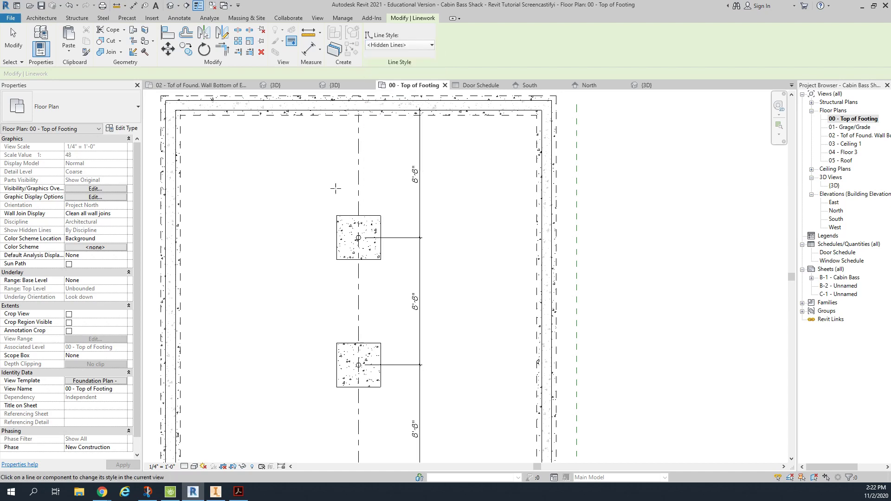
click(348, 215)
click(337, 237)
click(349, 260)
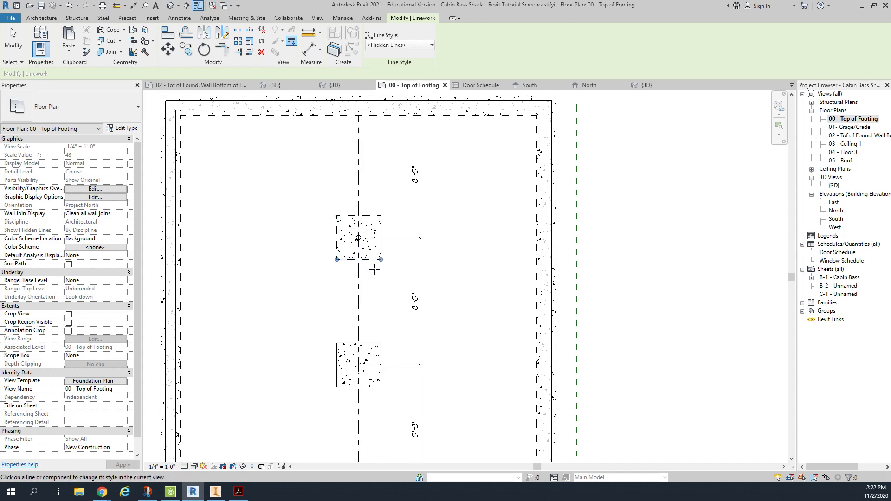
click(381, 246)
- Dash the edges of the two lower footings, then frame all three footings
click(381, 367)
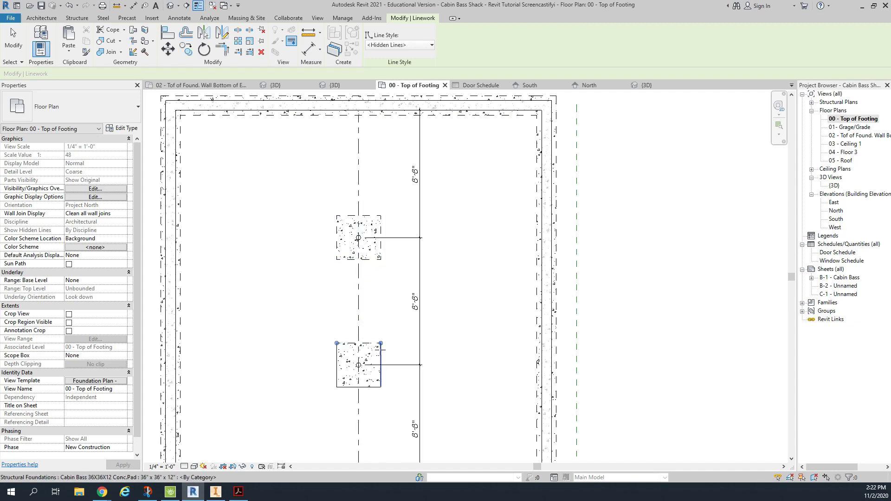
click(337, 367)
click(348, 387)
middle_drag(345, 427, 351, 365)
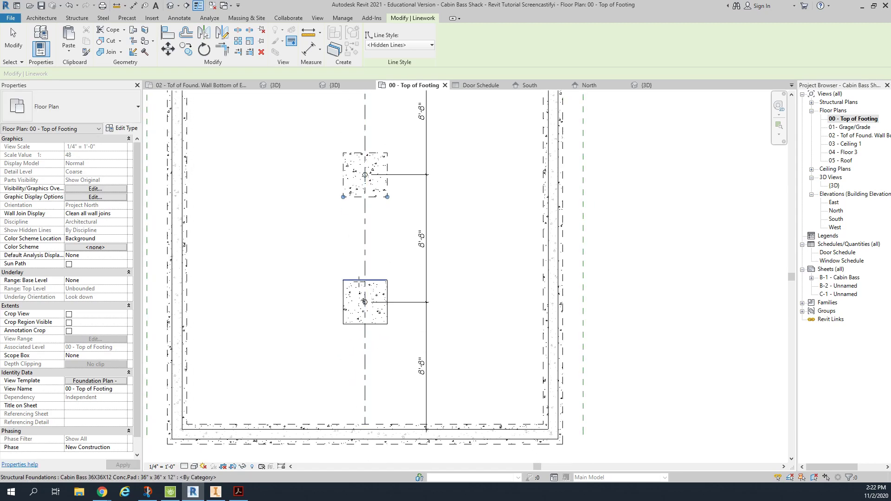
click(358, 281)
click(344, 291)
click(355, 324)
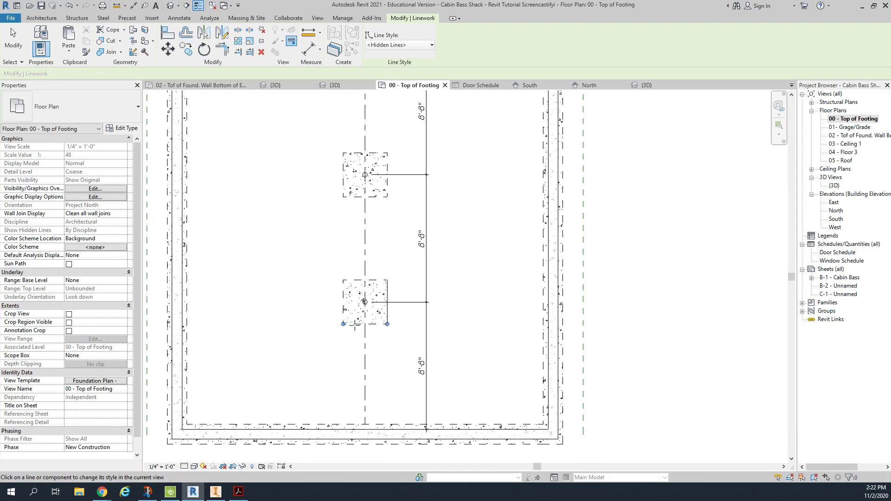
click(386, 307)
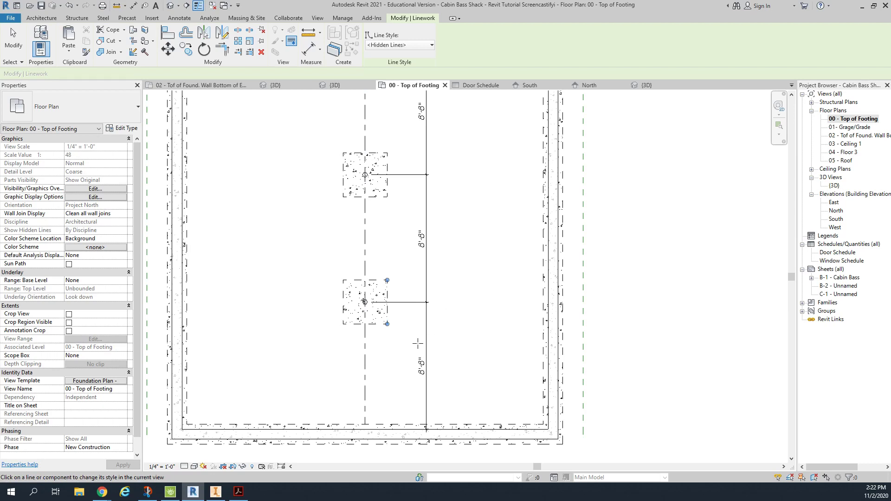
scroll(327, 343, down, 1)
mouse_move(328, 343)
middle_down()
mouse_move(337, 306)
mouse_move(348, 387)
middle_up()
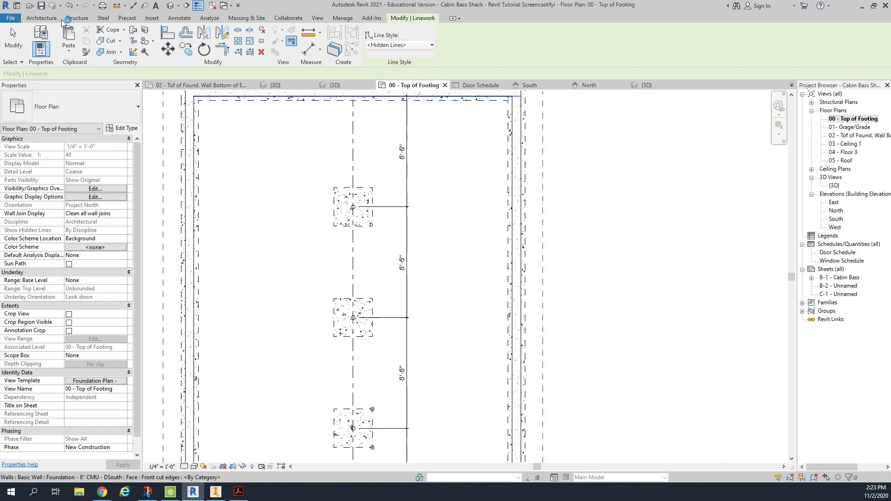
- Place a one-segment-leader text note reading '2"x10" Floor Joist' between the first two footings
click(178, 21)
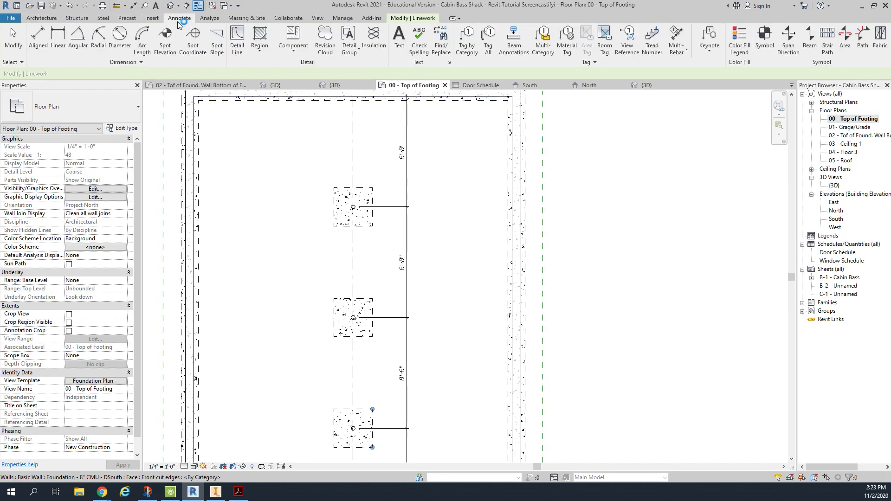
click(400, 40)
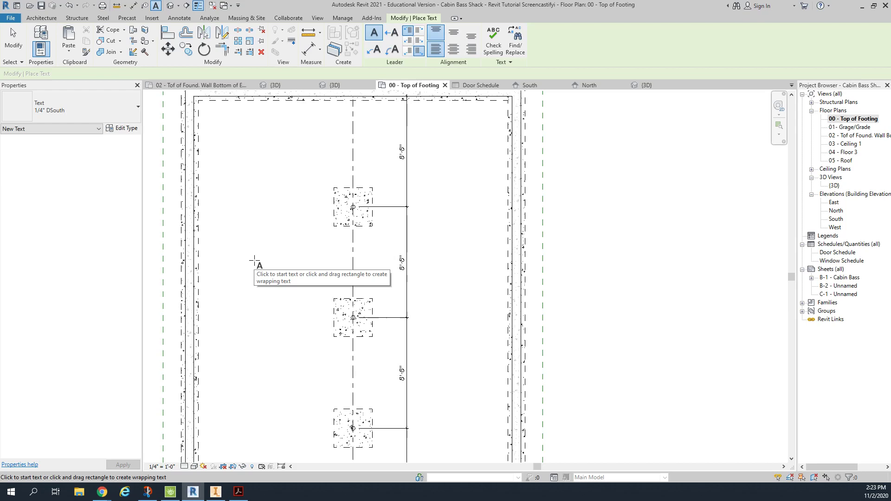
click(392, 33)
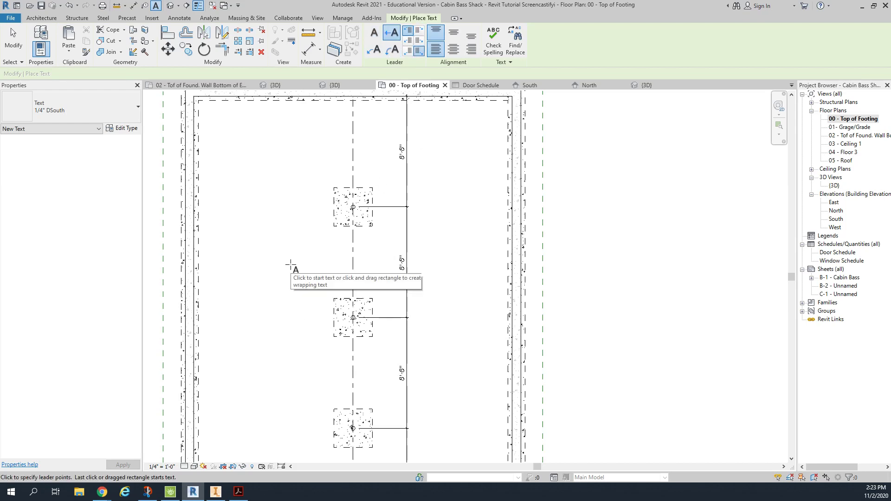
click(321, 264)
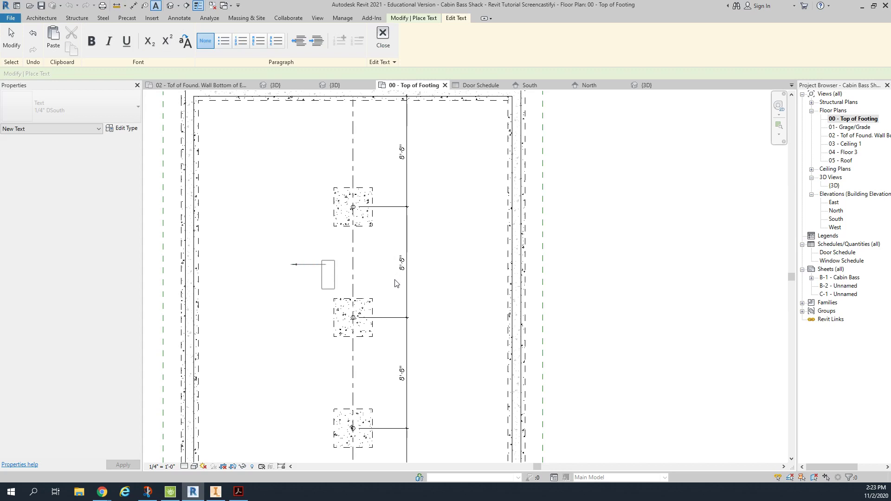
text(Floo)
key(BackSpace)
key(BackSpace)
key(BackSpace)
key(BackSpace)
text(2"x10")
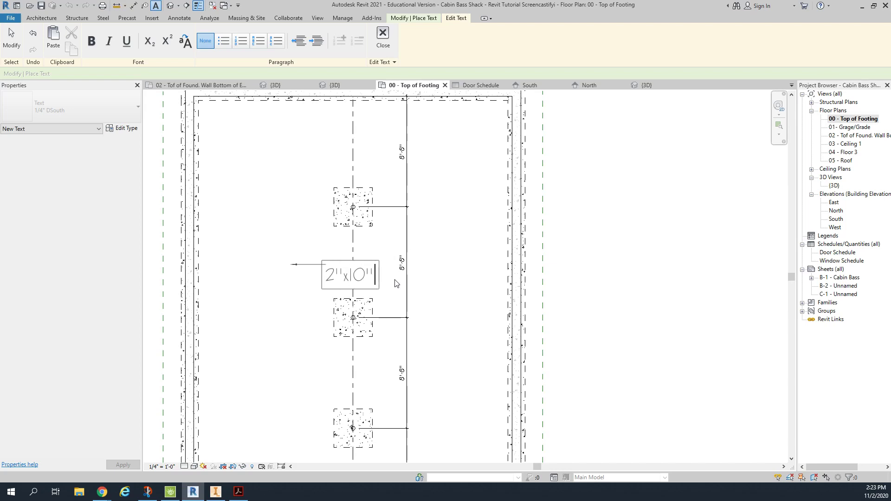
text( Floor)
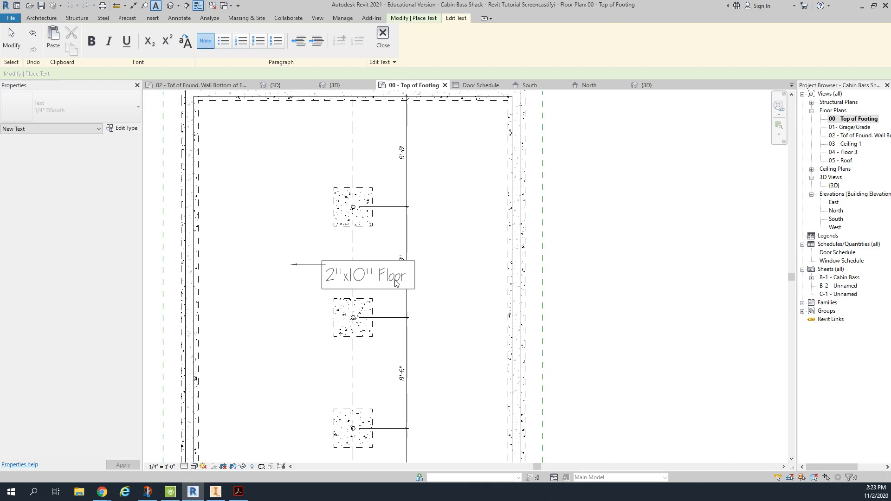
text( Joist)
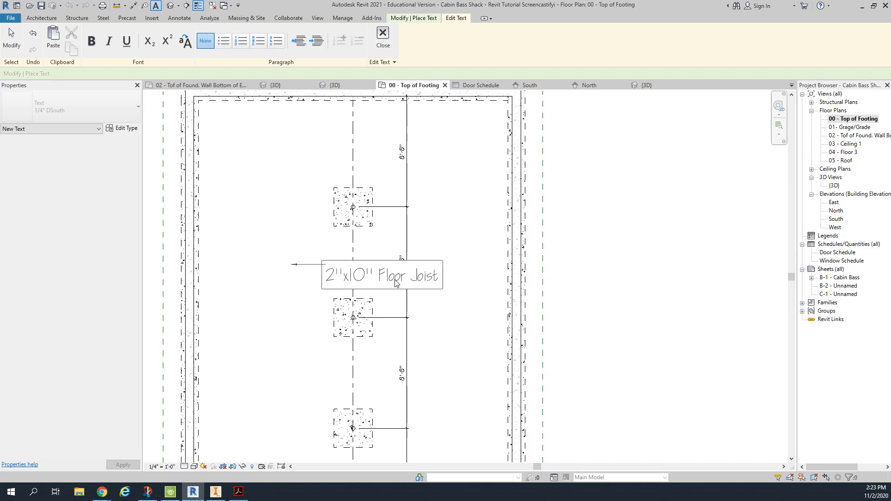
click(383, 38)
- Switch the Floor Joist note to 1/8" DSouth text and move it up and left
click(295, 265)
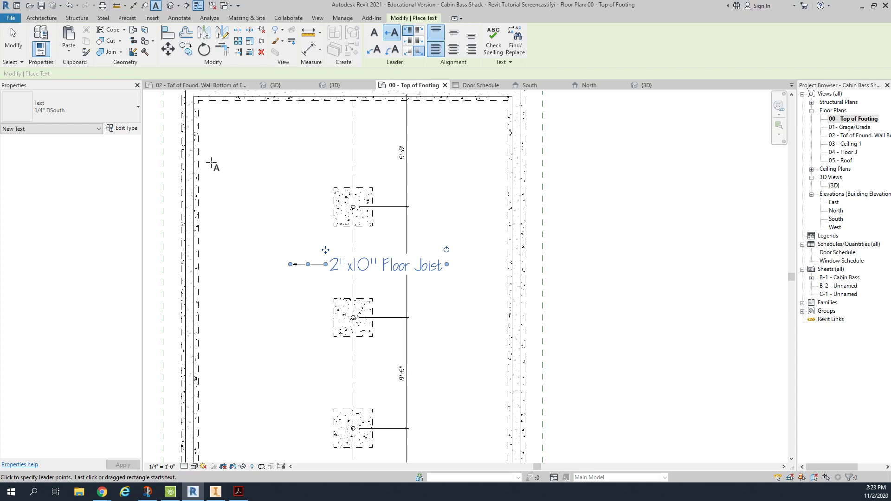
key(Escape)
key(Escape)
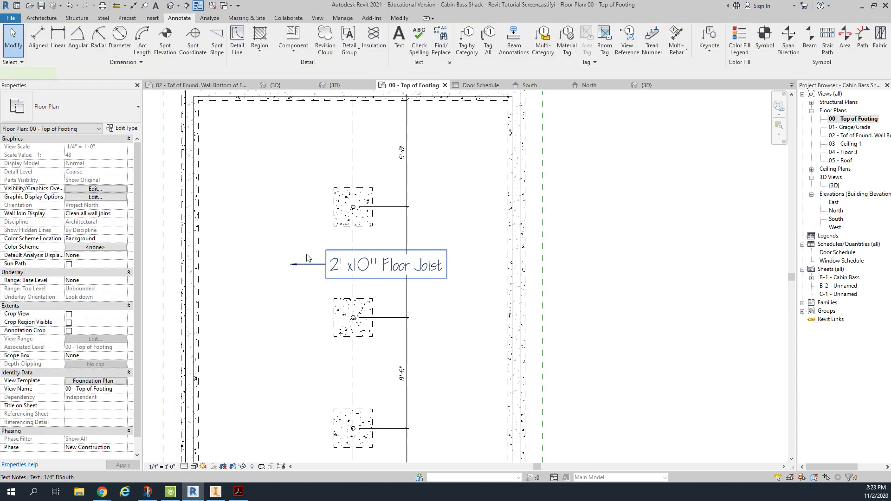
drag(340, 264, 256, 246)
click(49, 103)
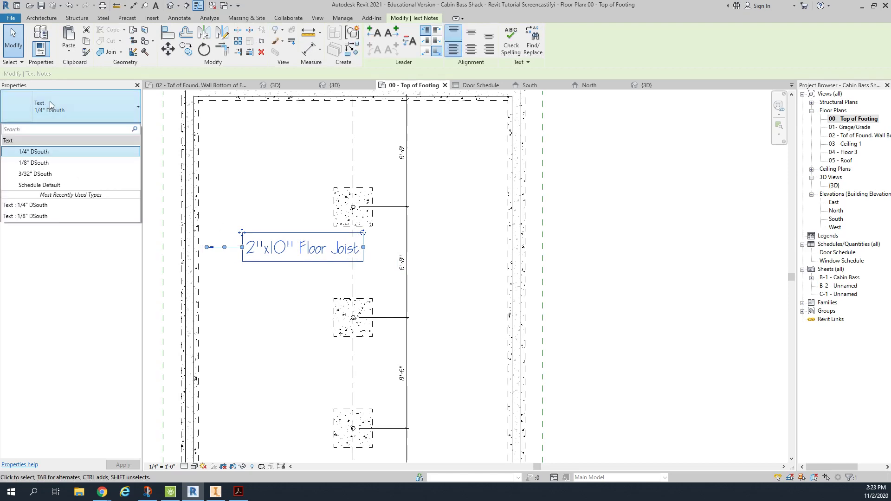
click(52, 163)
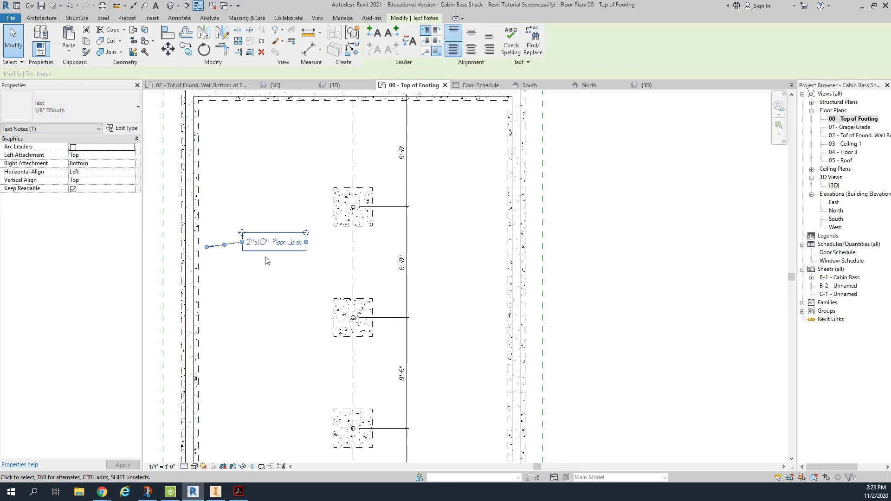
drag(242, 234, 244, 241)
click(254, 203)
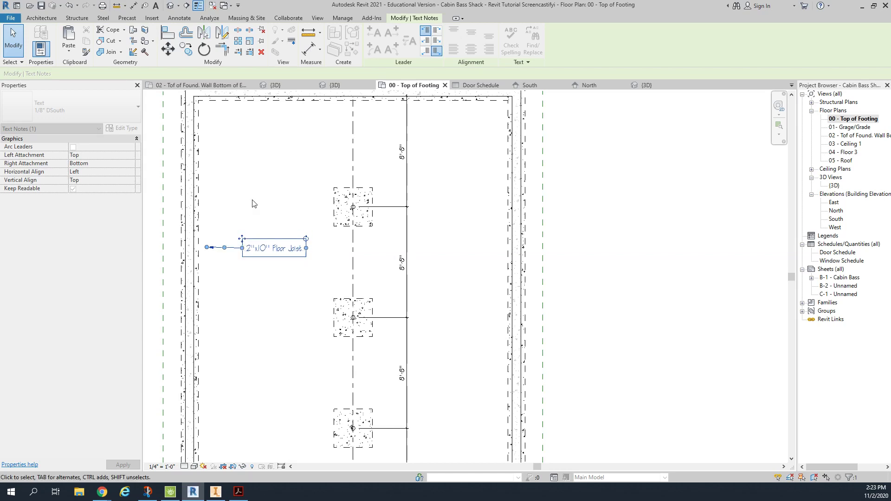
- Add a right straight leader to the note and adjust both leader lengths
click(298, 273)
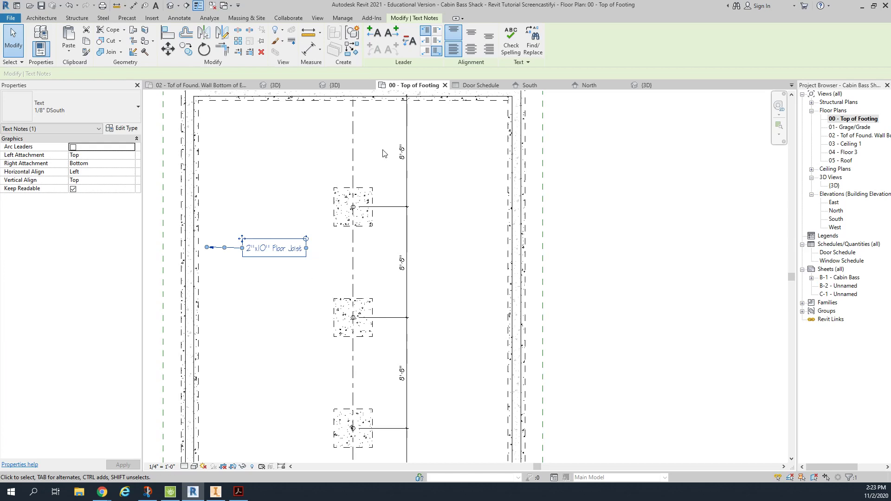
click(392, 33)
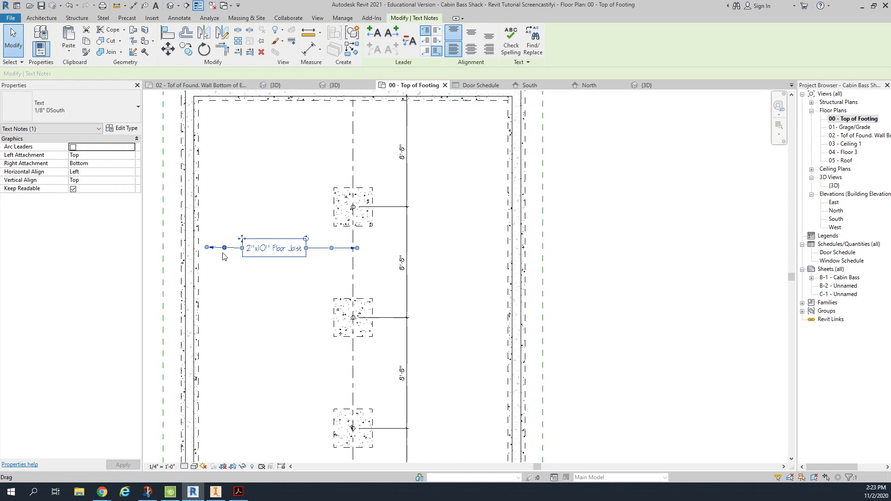
drag(219, 249, 207, 248)
click(296, 273)
scroll(316, 263, up, 1)
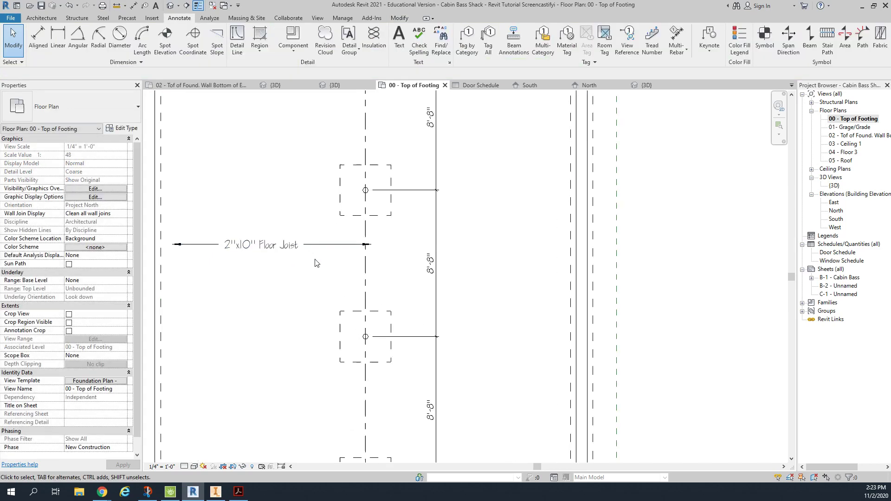
scroll(316, 264, up, 1)
click(389, 239)
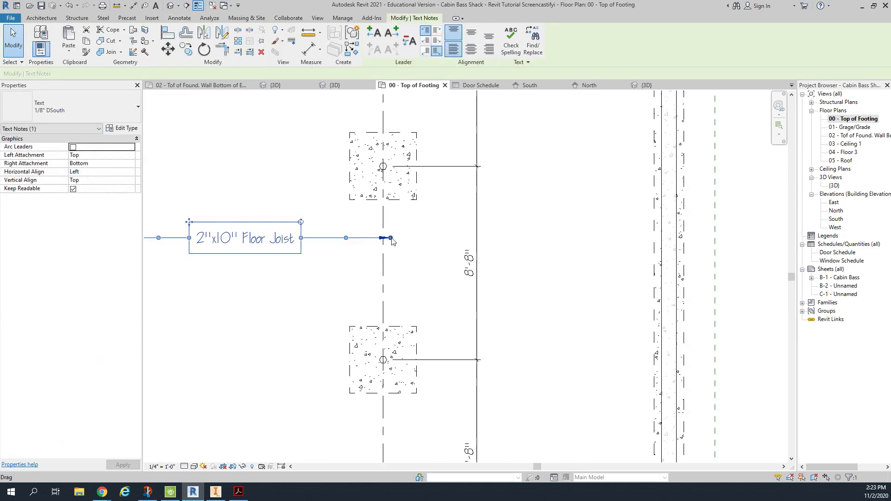
drag(391, 239, 341, 239)
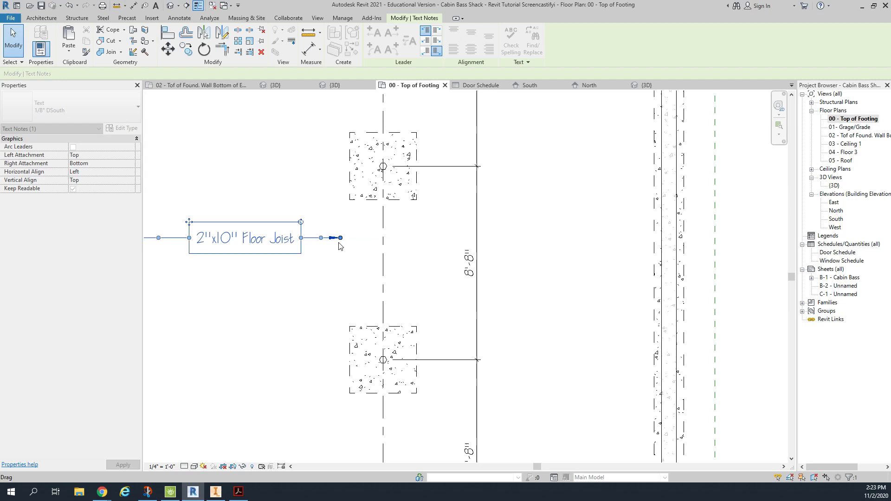
middle_drag(287, 275, 319, 273)
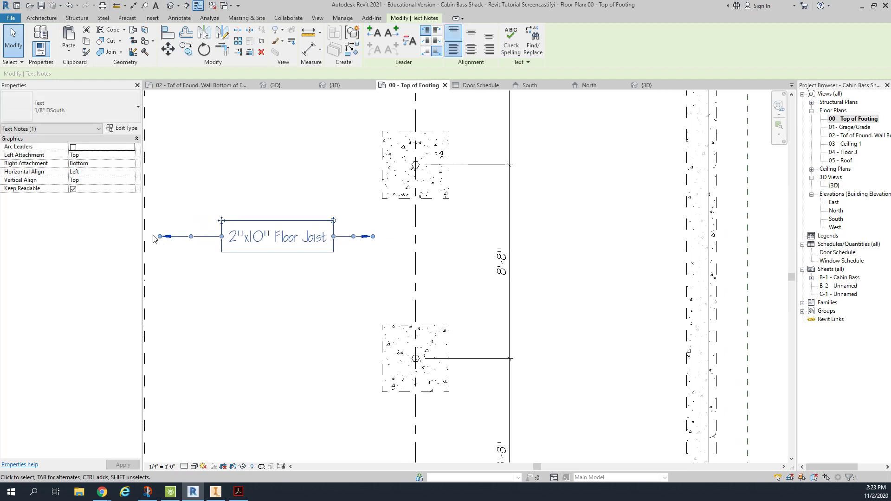
mouse_move(160, 236)
mouse_down()
mouse_move(175, 243)
mouse_move(171, 237)
mouse_up()
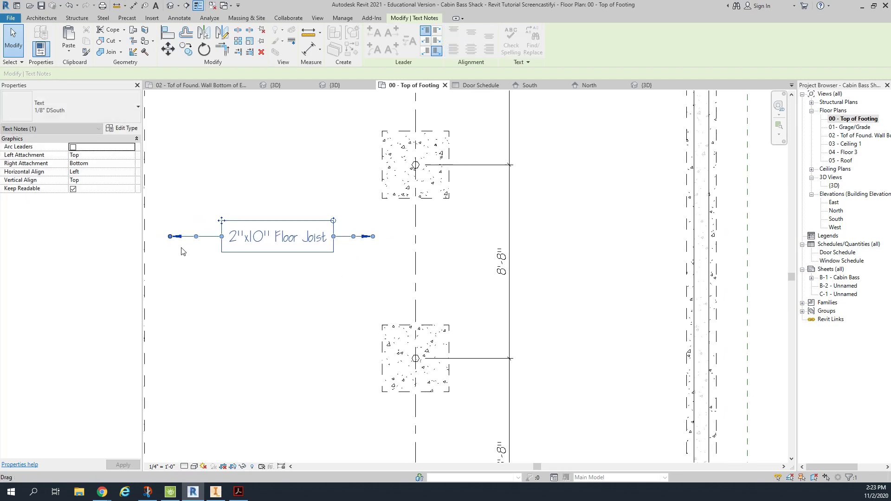
click(315, 348)
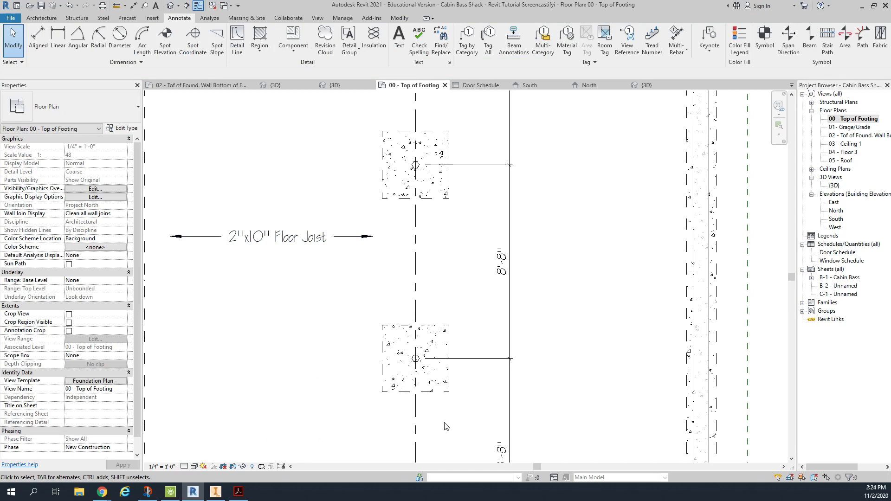
scroll(441, 377, down, 4)
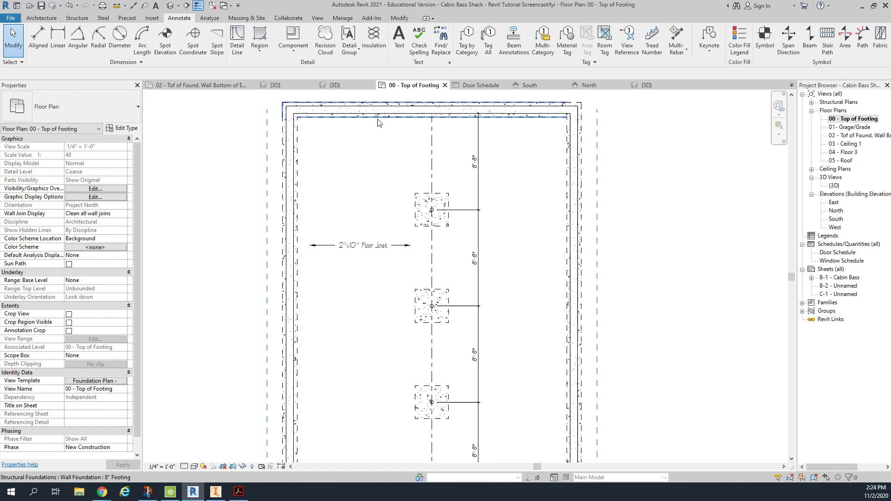
- Place a 1/8" DSouth text note reading '4" Poured Concrete Floor' in the lower plan
click(399, 38)
click(104, 107)
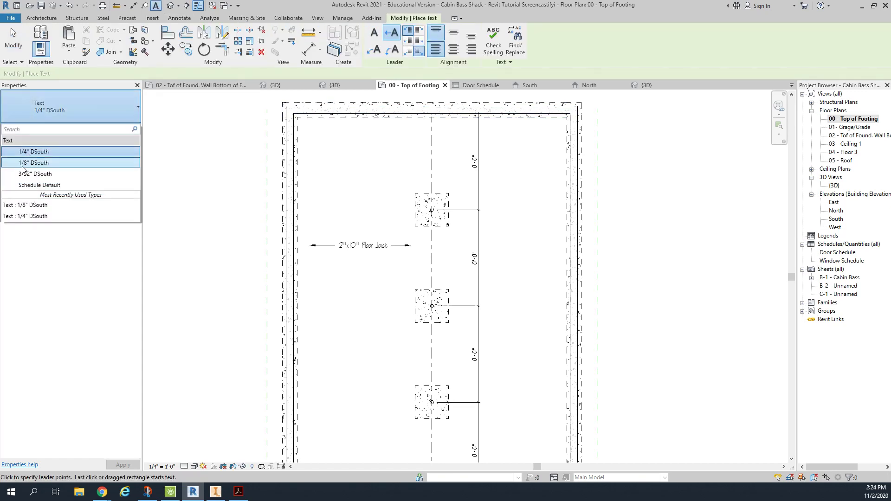
click(33, 136)
middle_drag(372, 364, 365, 297)
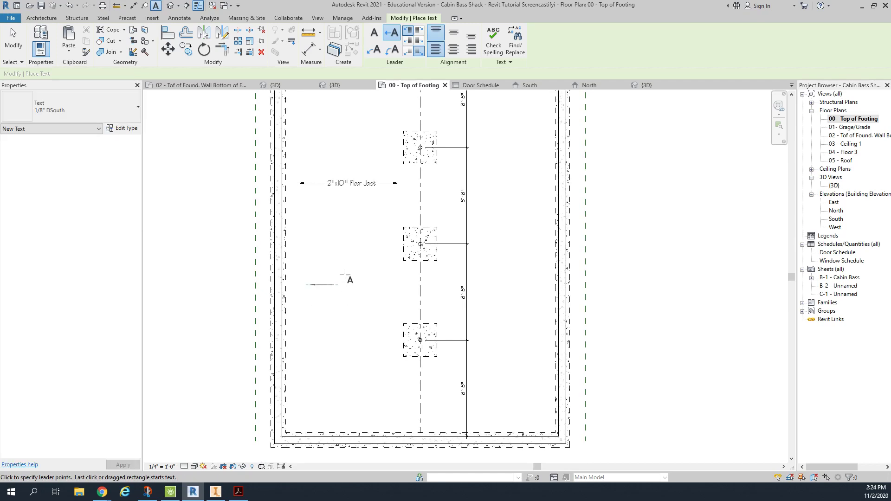
click(323, 269)
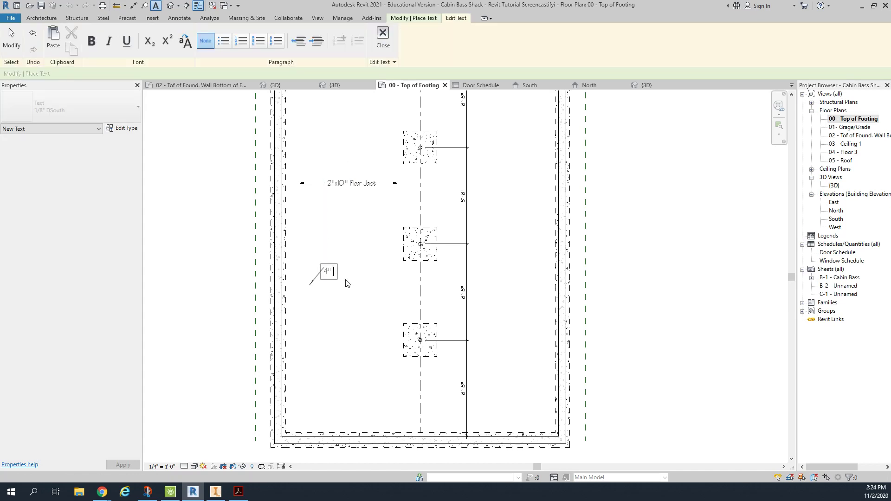
text(4" Poured Concrete Floor)
click(383, 37)
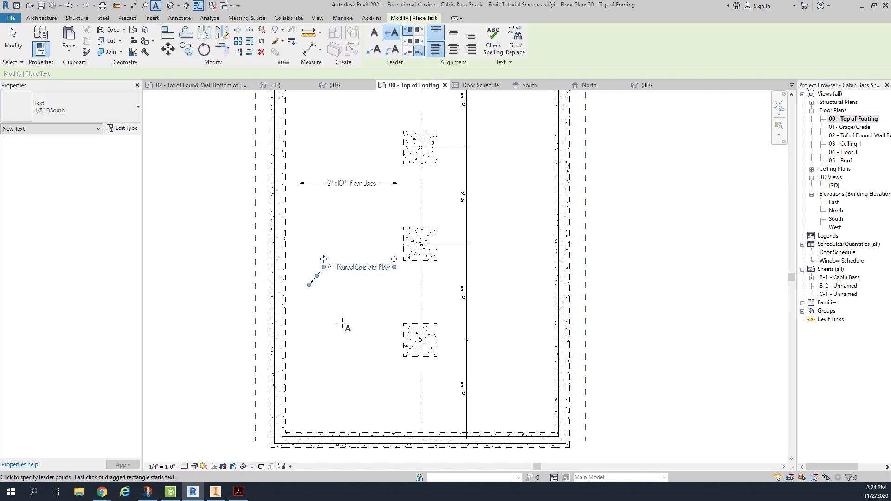
- Remove the floor note's leader and move it down-left into the slab area
key(Escape)
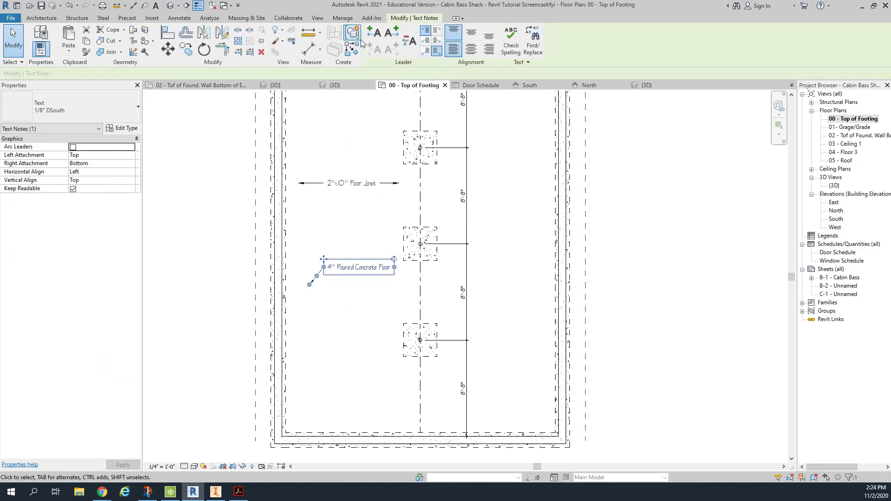
click(405, 47)
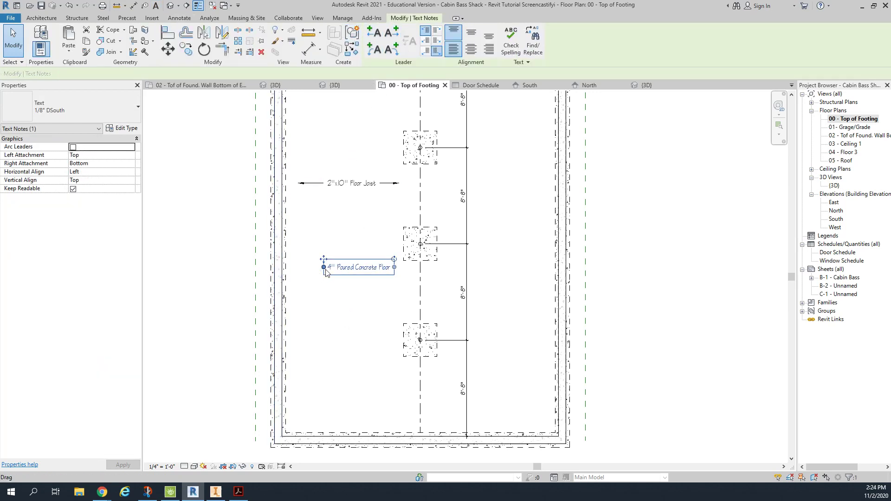
drag(323, 259, 308, 275)
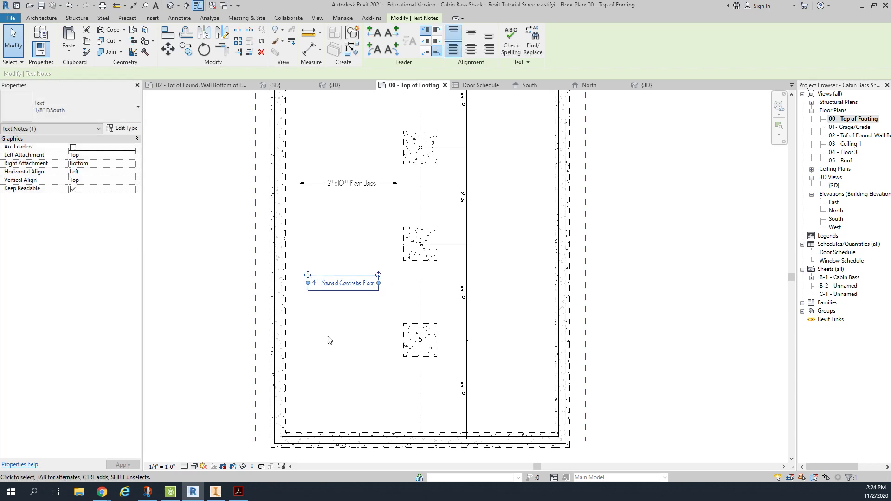
- Add a '12" Beam Notch' note with a straight leader from the bottom foundation wall
scroll(433, 428, up, 4)
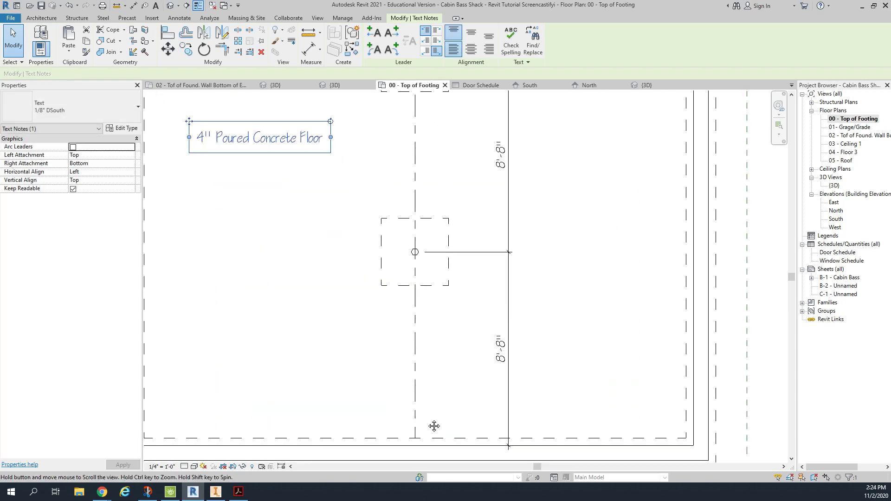
middle_drag(435, 426, 424, 406)
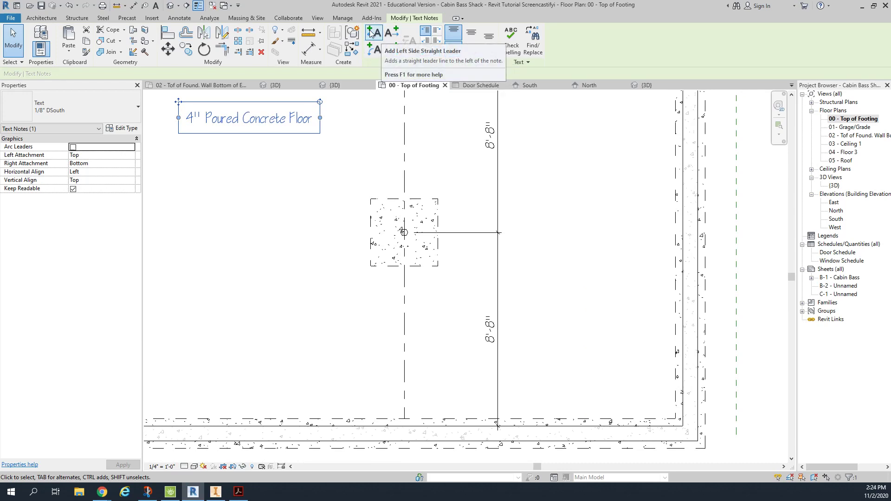
key(Escape)
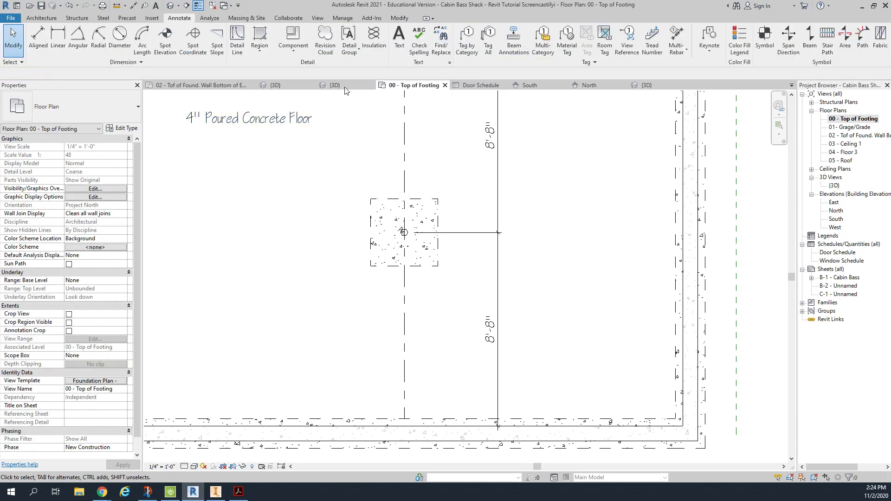
click(398, 38)
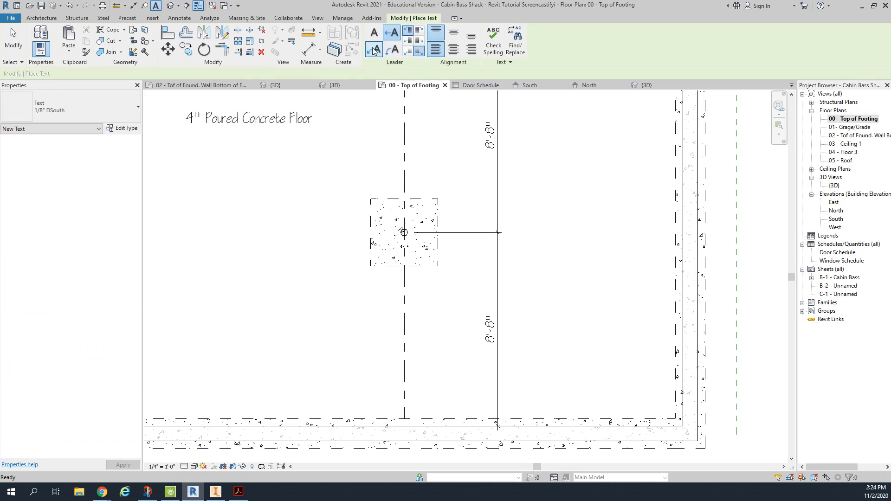
click(375, 49)
click(402, 424)
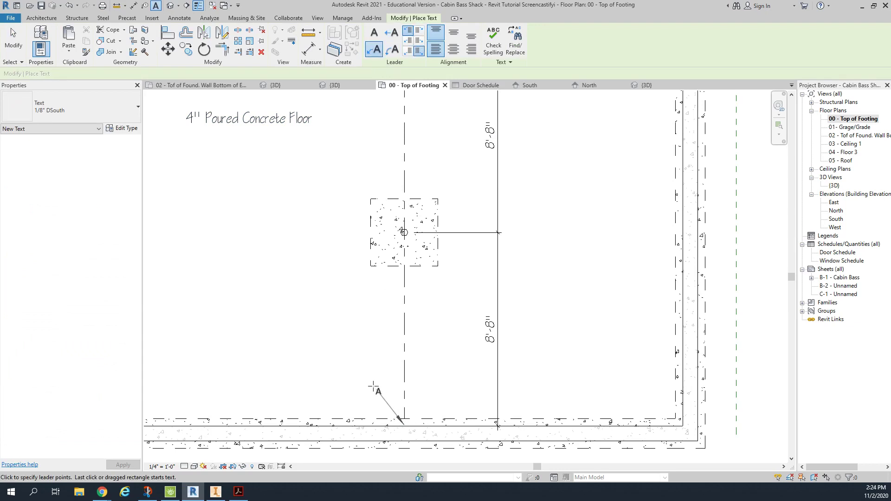
click(336, 372)
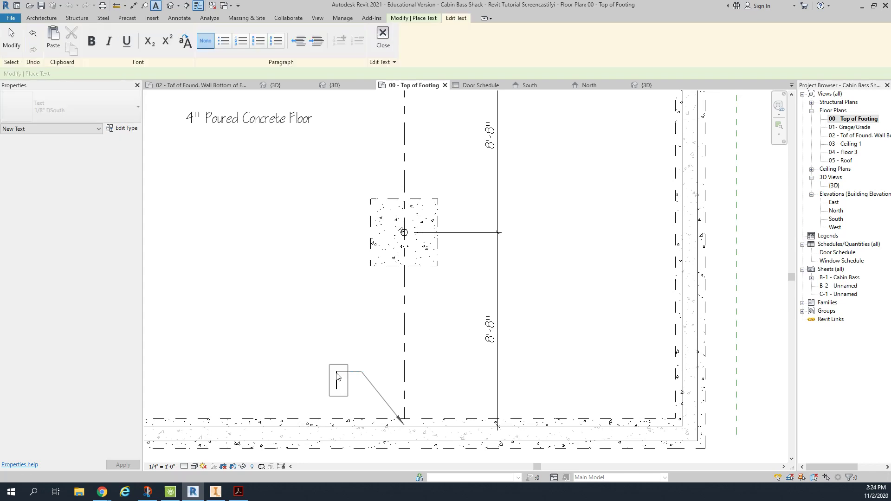
text(12" Beam Notch)
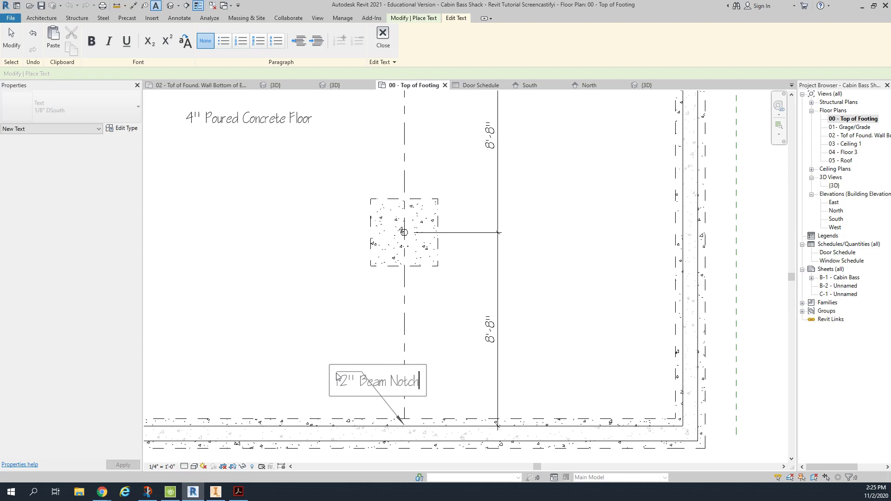
click(328, 315)
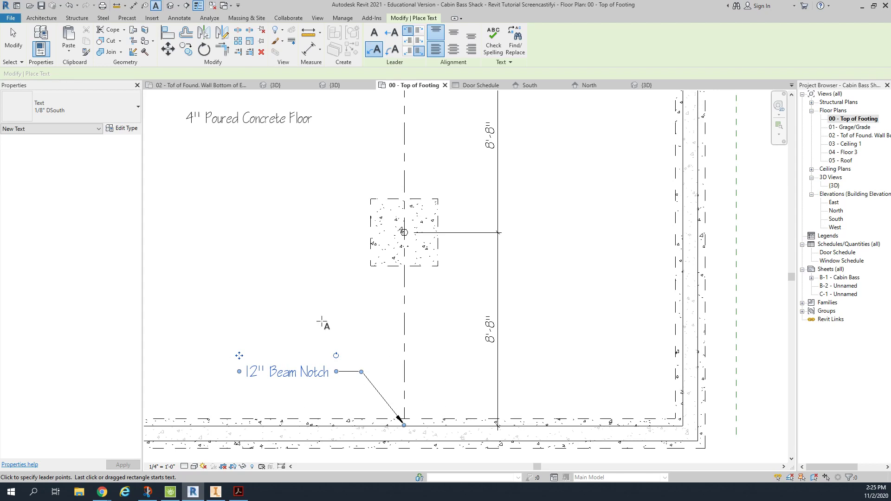
scroll(322, 323, down, 3)
scroll(289, 299, up, 4)
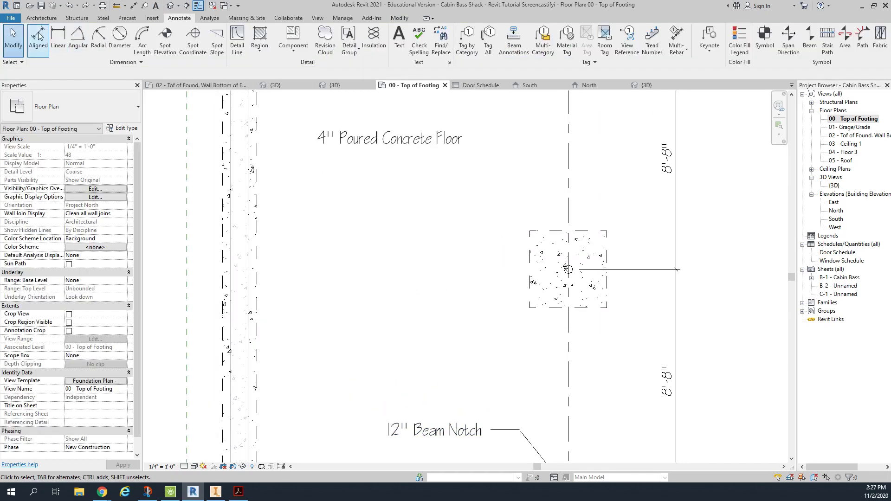
- Place aligned dimensions of 1'-4" across the left footing and 8" across its wall
click(38, 39)
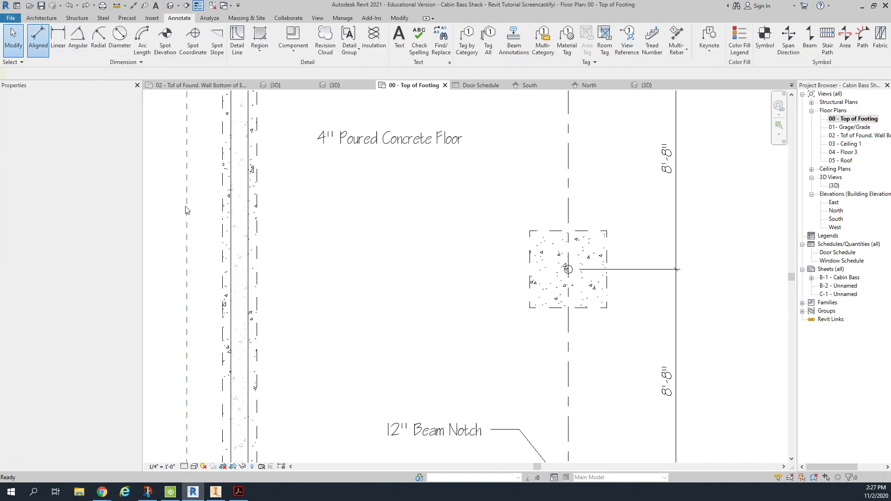
click(255, 254)
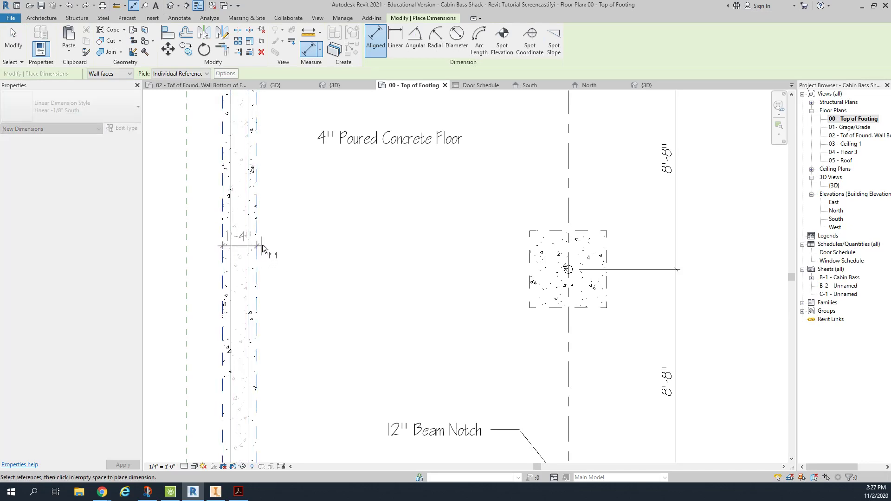
click(282, 244)
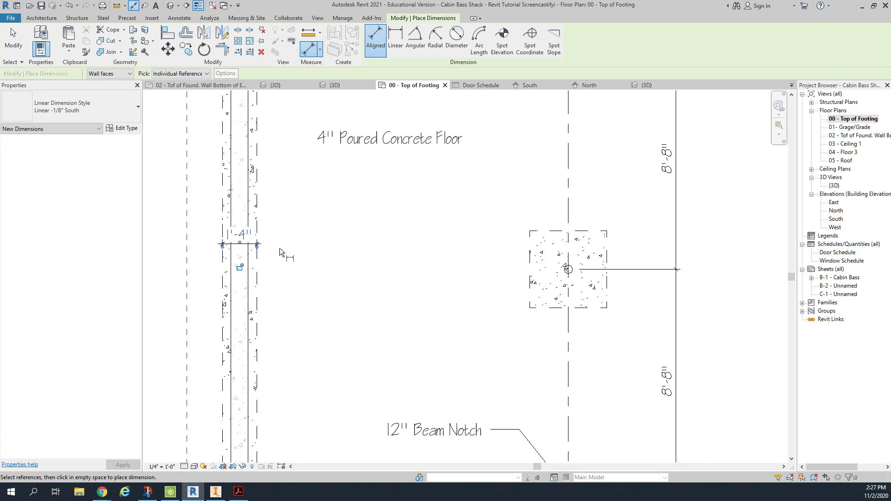
click(231, 289)
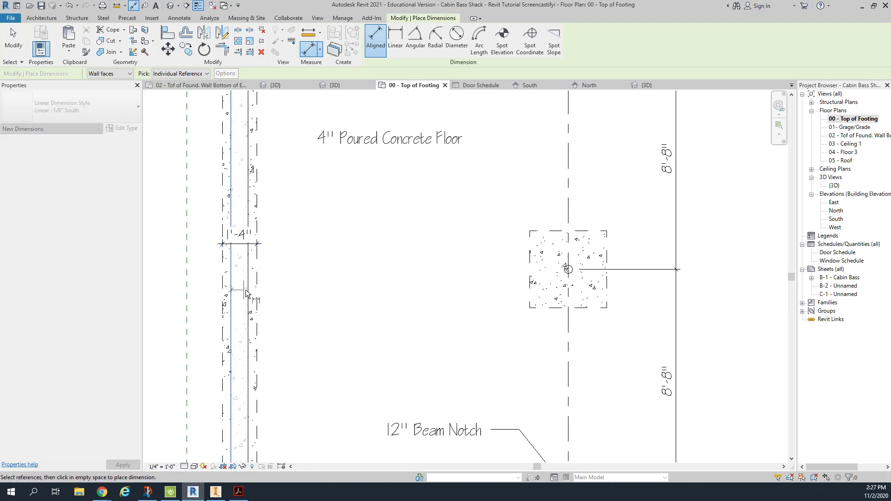
click(248, 284)
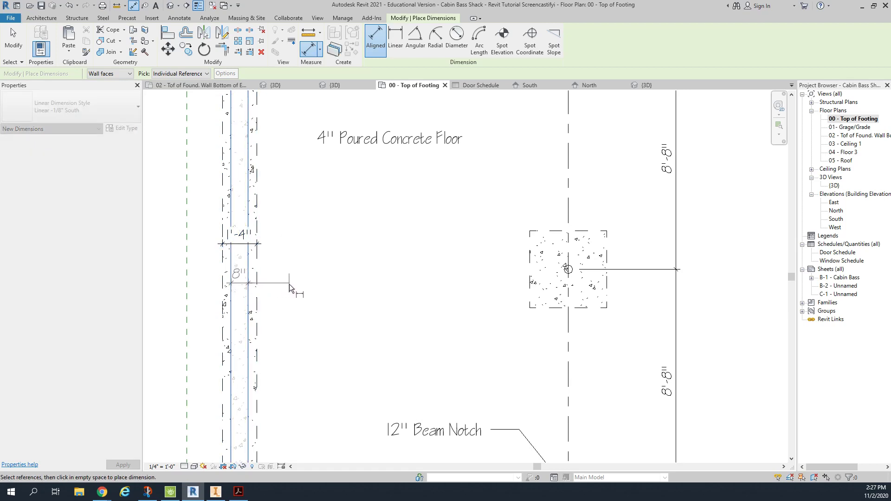
click(289, 285)
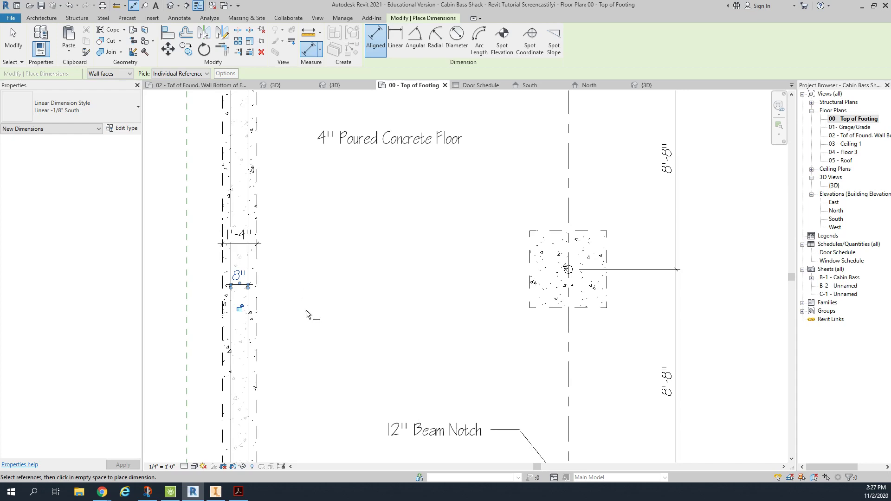
key(Escape)
key(Escape)
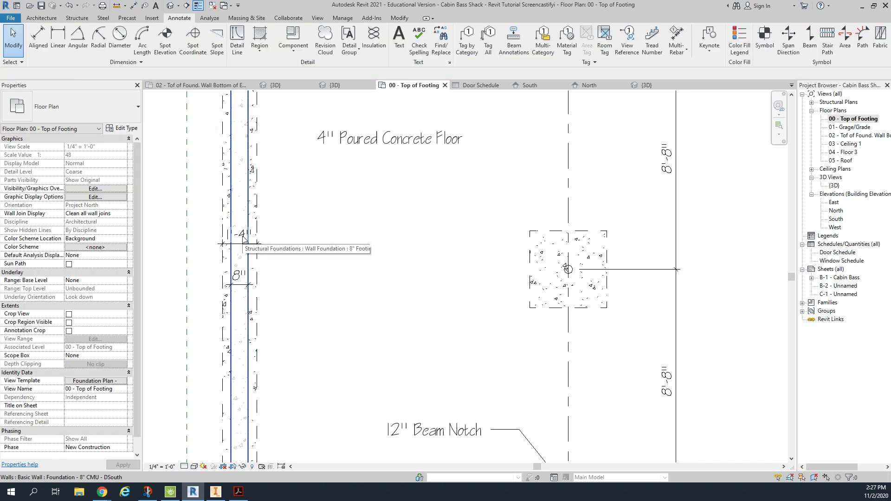
click(243, 239)
click(292, 240)
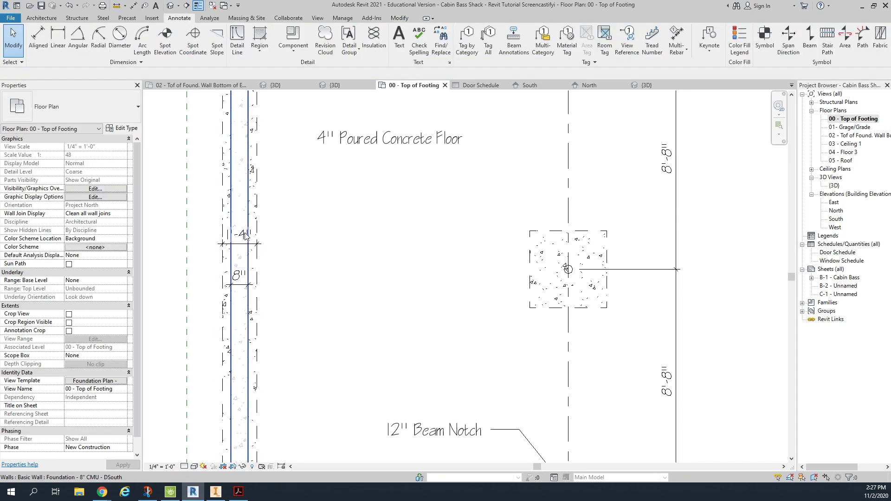
scroll(250, 239, up, 4)
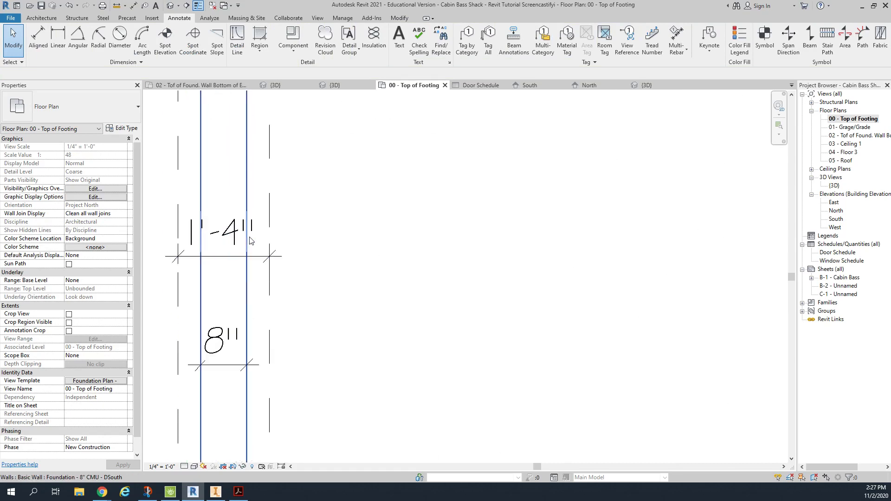
- Add the suffix 'Concrete Footing' to the 1'-4" dimension text
click(254, 222)
click(255, 223)
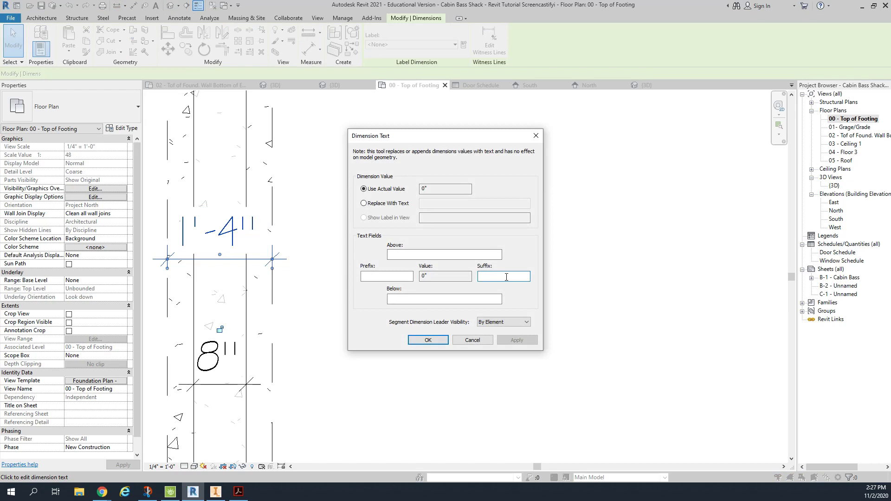
text(Concrete Footing)
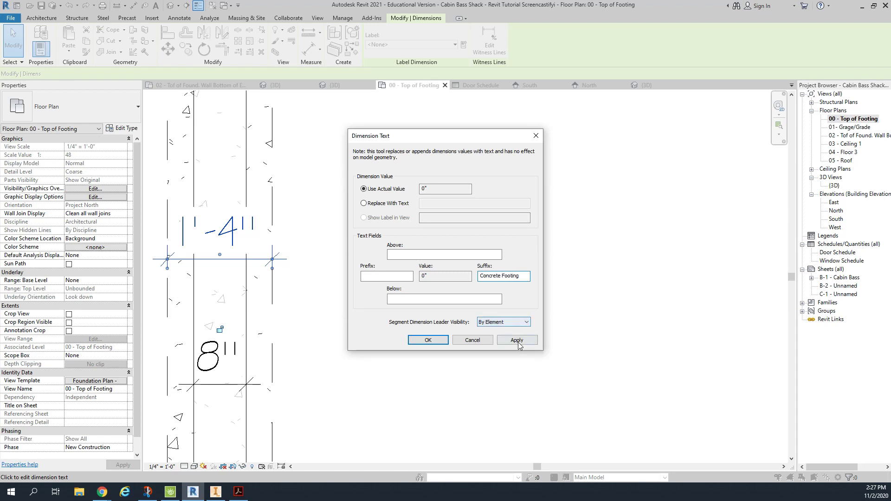
click(517, 340)
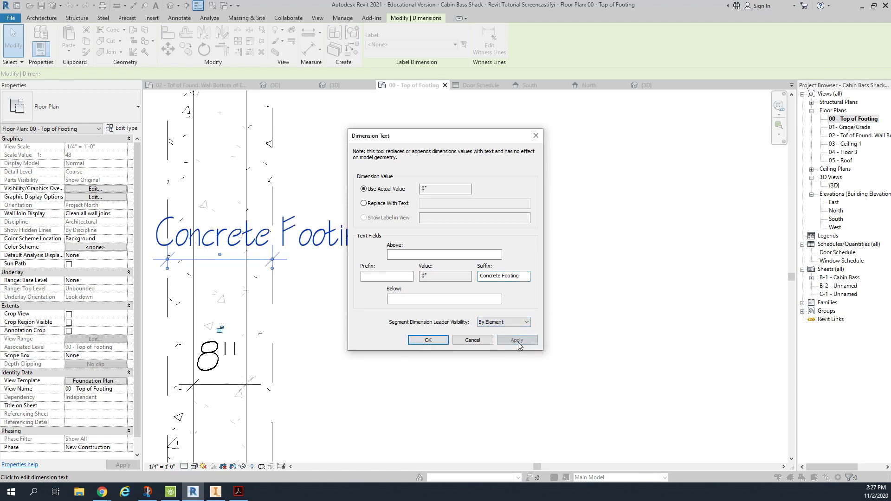
click(429, 341)
- Move the 1'-4" Concrete Footing text out to the right on a leader
scroll(334, 311, down, 2)
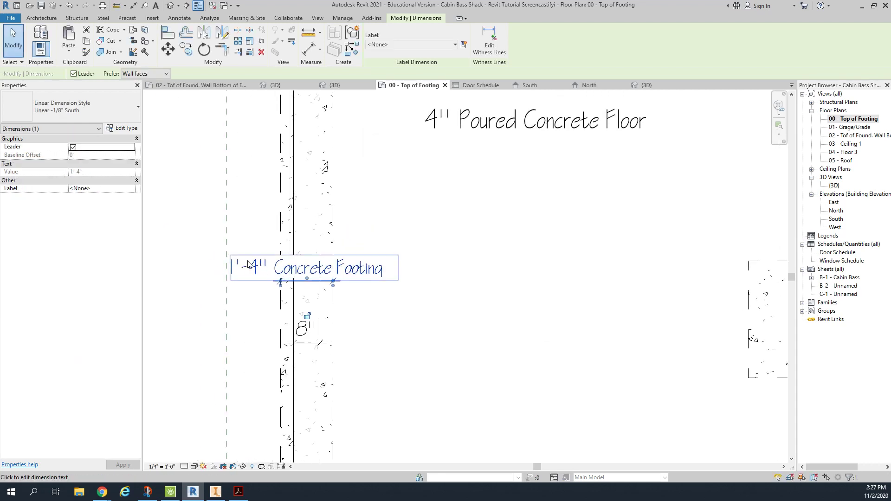
click(354, 269)
click(471, 340)
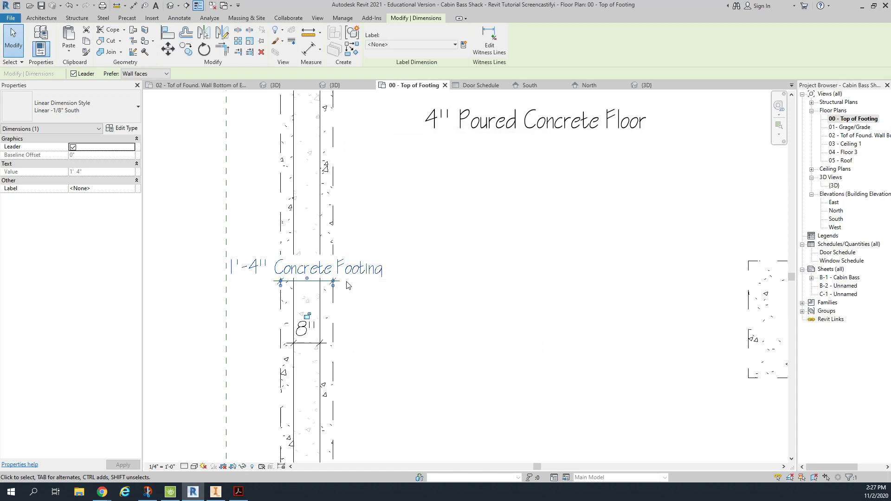
drag(308, 279, 427, 280)
click(426, 330)
- Drag the 8" wall dimension text out to the right
click(318, 344)
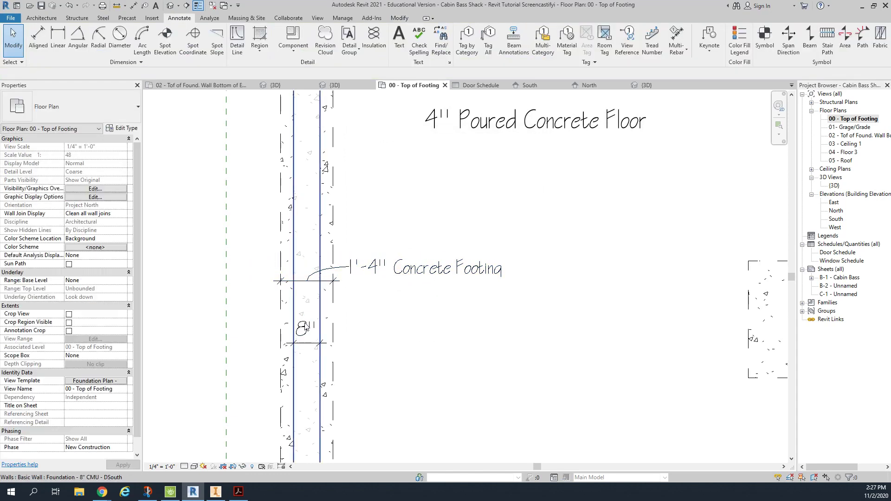
scroll(316, 346, up, 2)
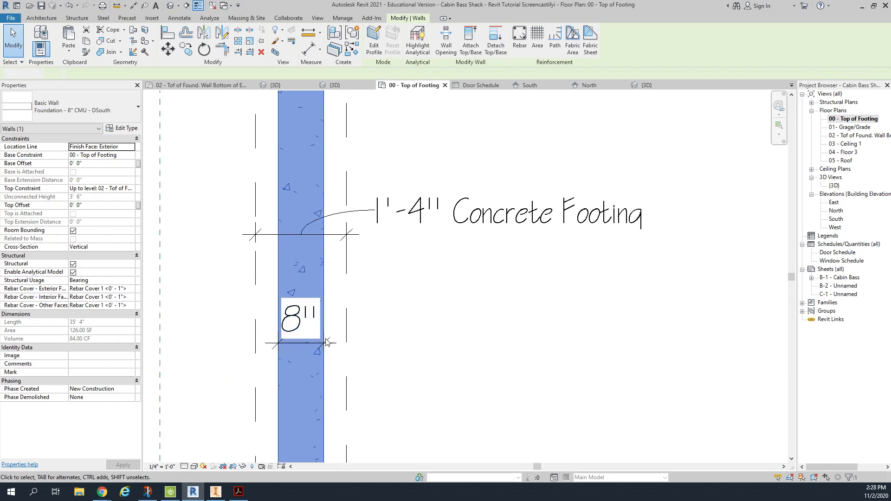
key(Escape)
click(303, 343)
drag(303, 343, 410, 343)
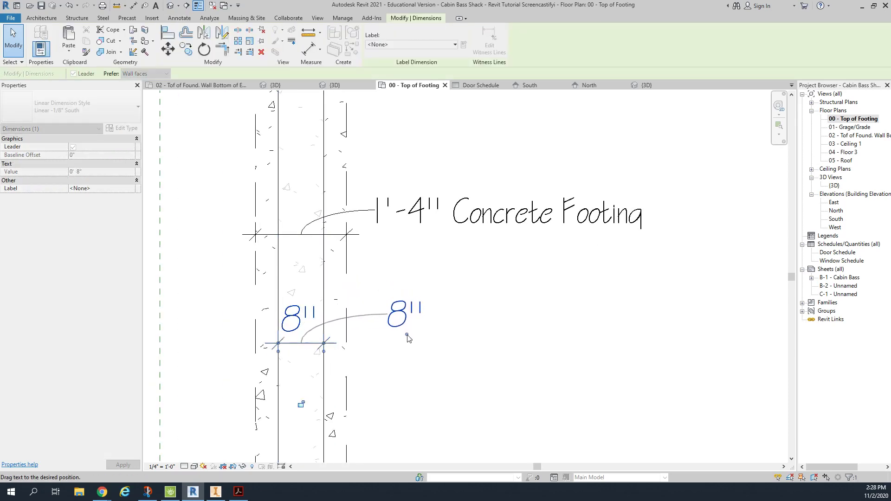
- Add the suffix 'Concrete Wall' to the 8" dimension text
click(419, 317)
click(505, 277)
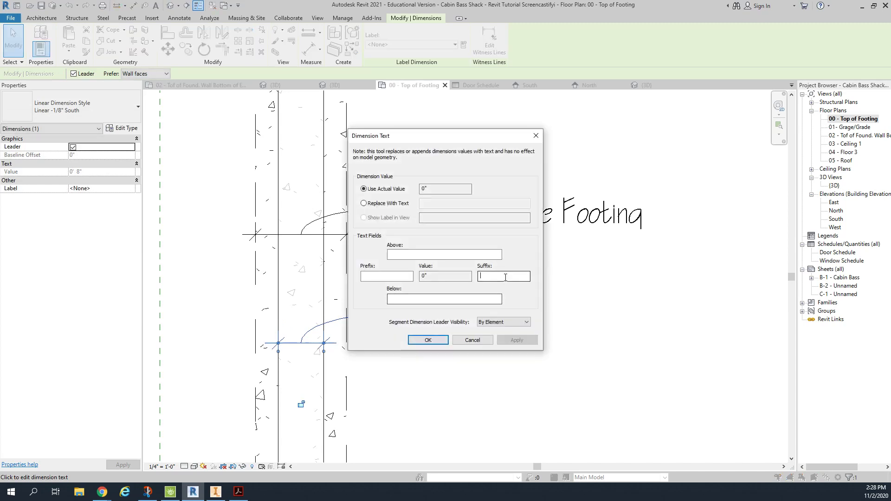
text(C)
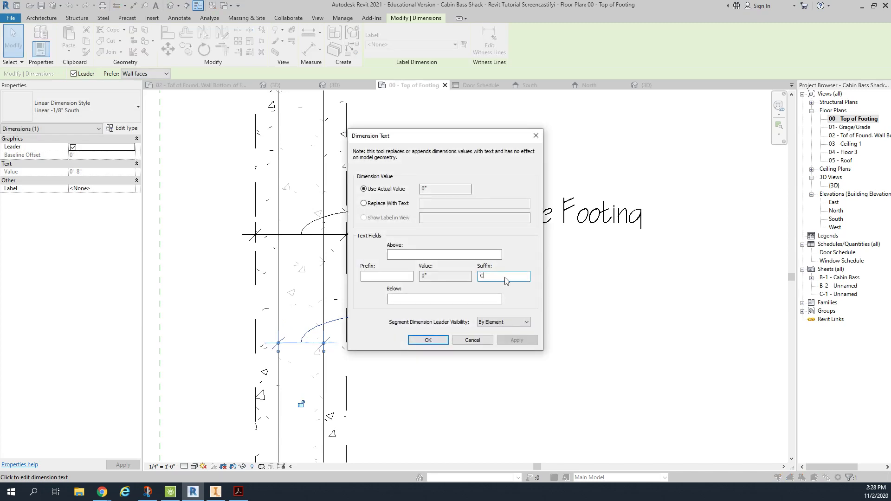
text(oncrete Wall)
click(521, 341)
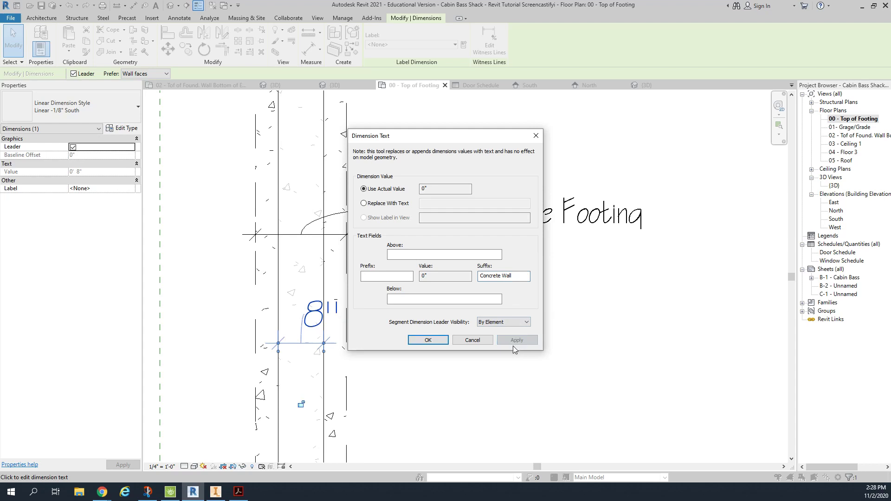
click(428, 340)
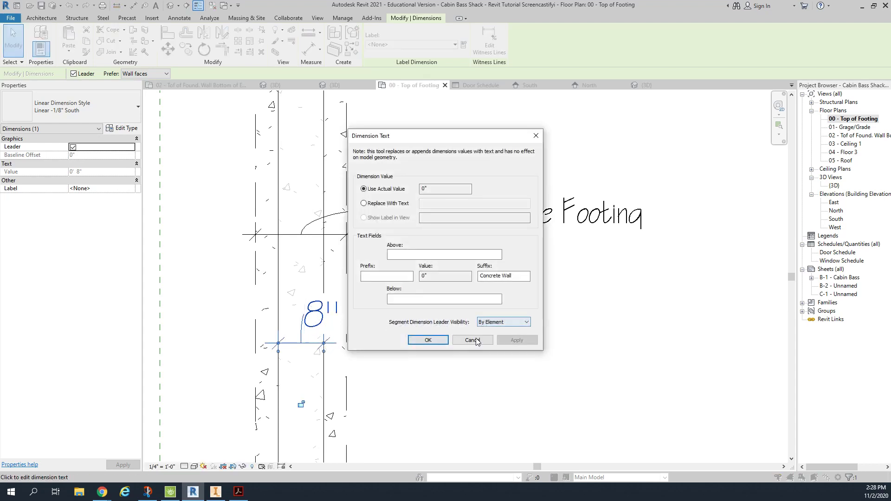
- Move the 8" Concrete Wall text up and right beside the foundation wall
click(471, 338)
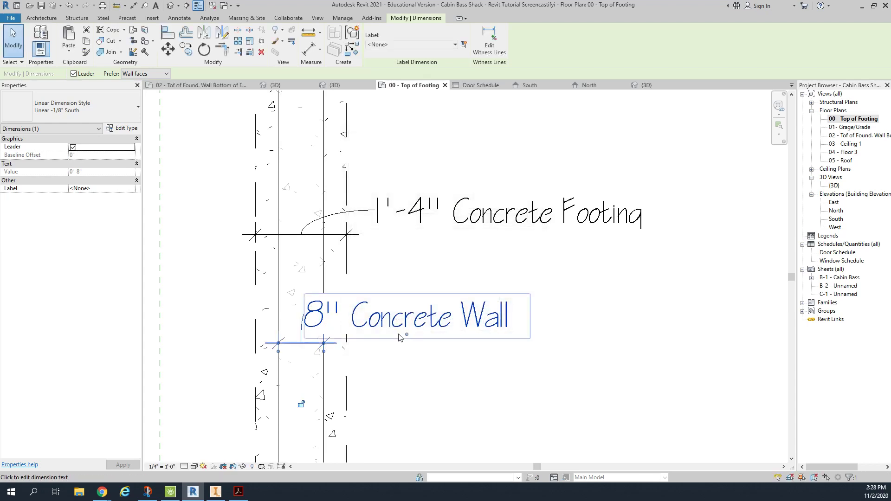
drag(407, 335, 482, 329)
click(550, 367)
scroll(649, 306, down, 5)
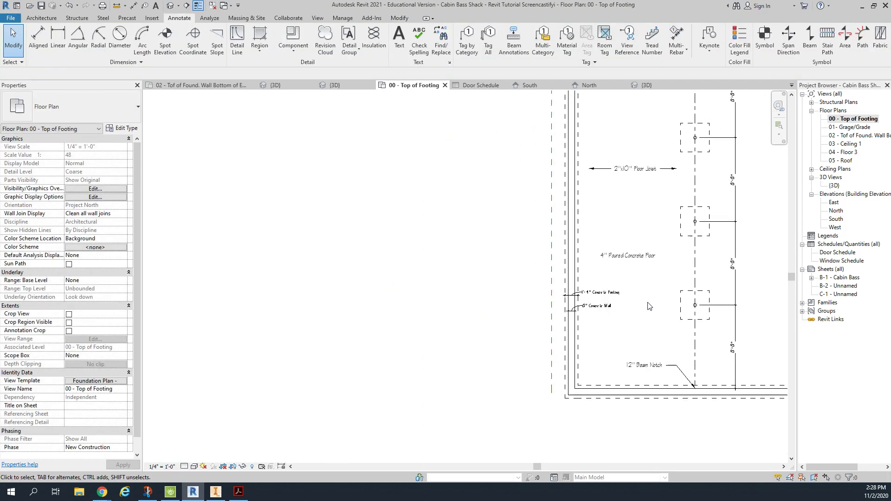
middle_drag(649, 306, 398, 338)
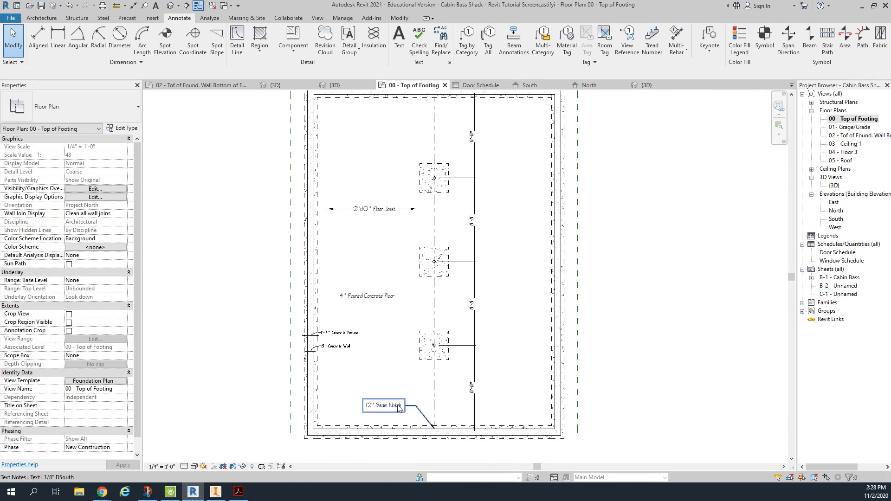
scroll(371, 300, up, 3)
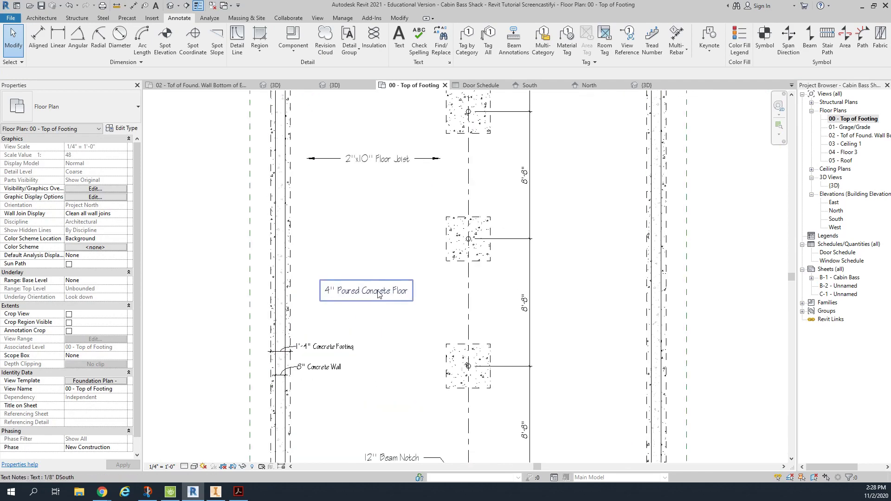
click(378, 295)
click(379, 159)
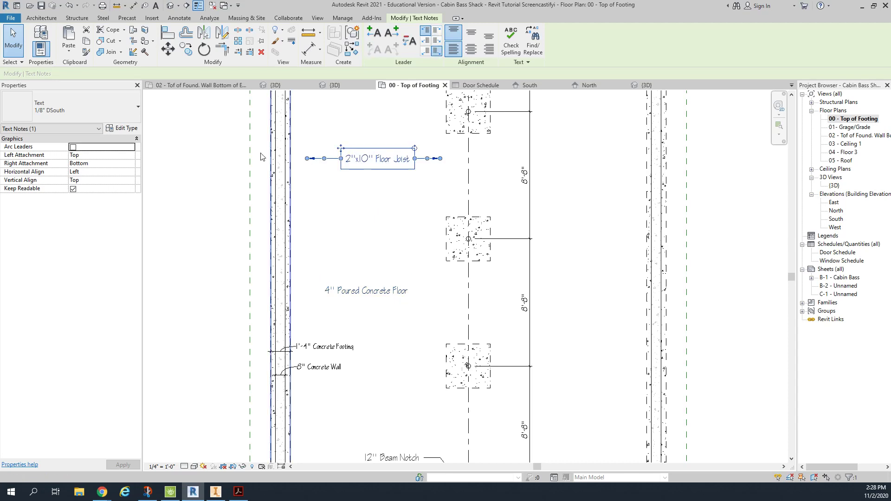
click(329, 351)
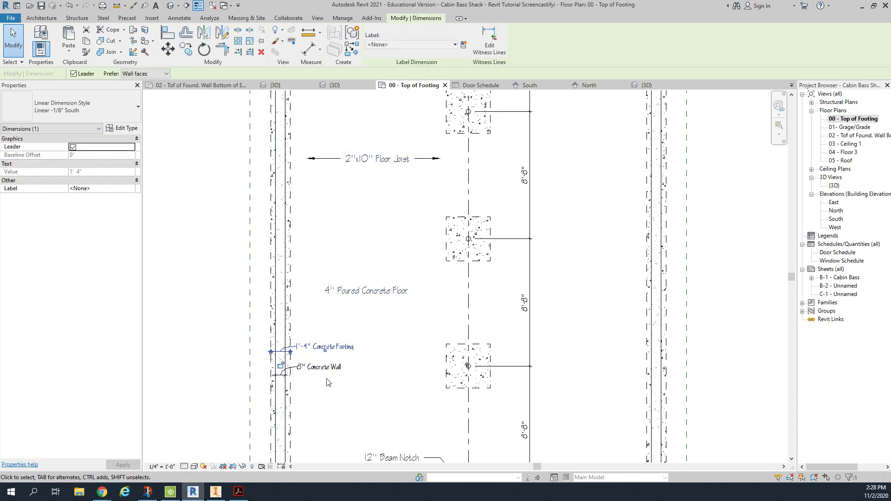
key(Escape)
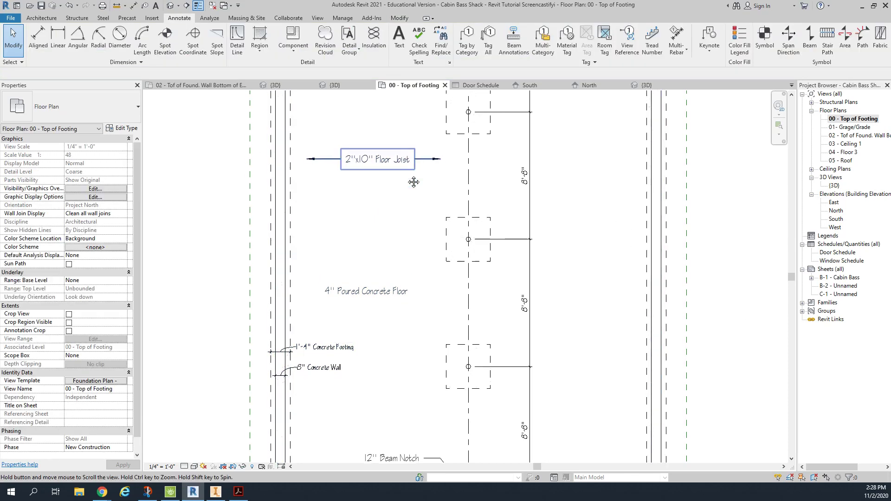
middle_drag(410, 179, 400, 395)
scroll(309, 254, up, 1)
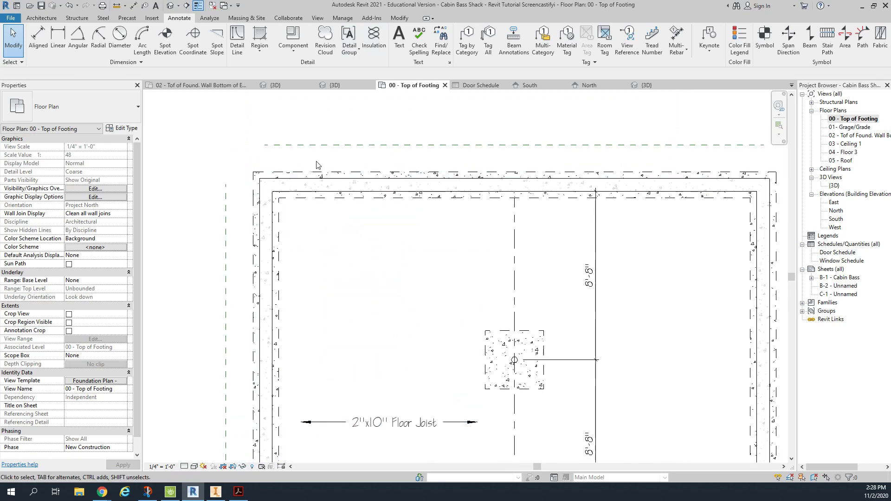
- Draw a 1'-1" radius detail circle inside the foundation's top-left corner
click(237, 40)
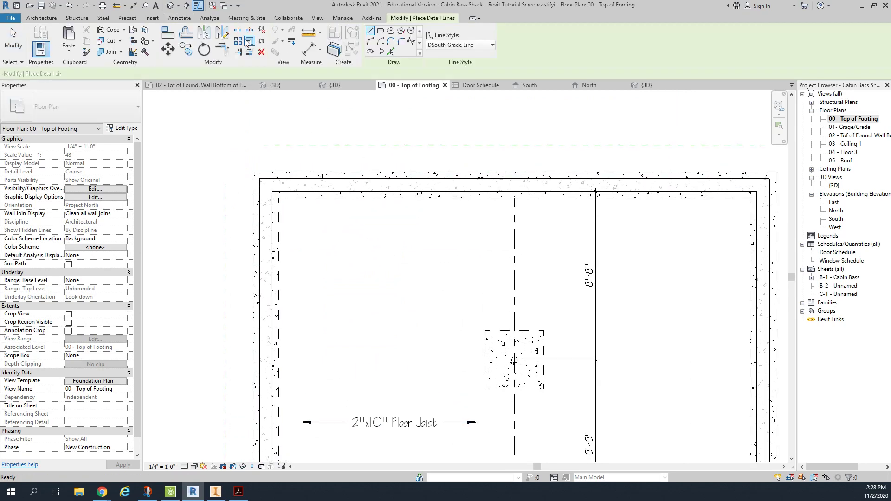
click(411, 32)
click(290, 209)
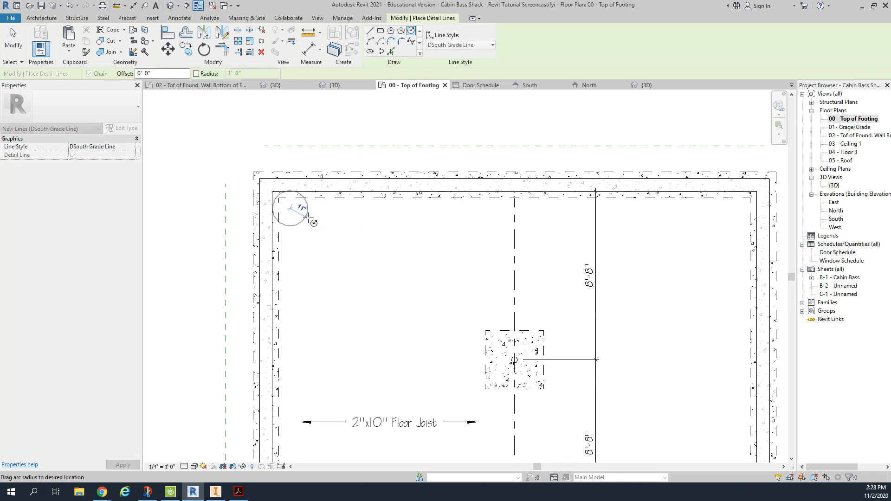
click(304, 193)
key(Escape)
key(Escape)
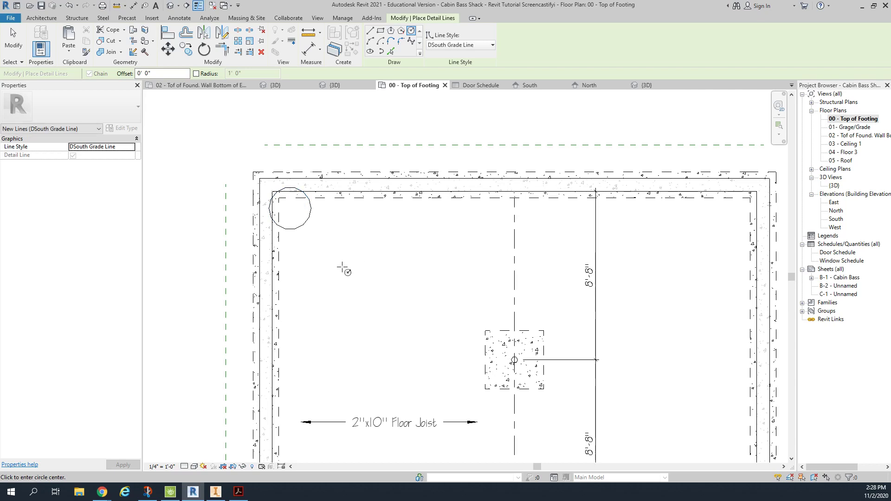
- Nudge the detail circle slightly down and to the right
click(311, 220)
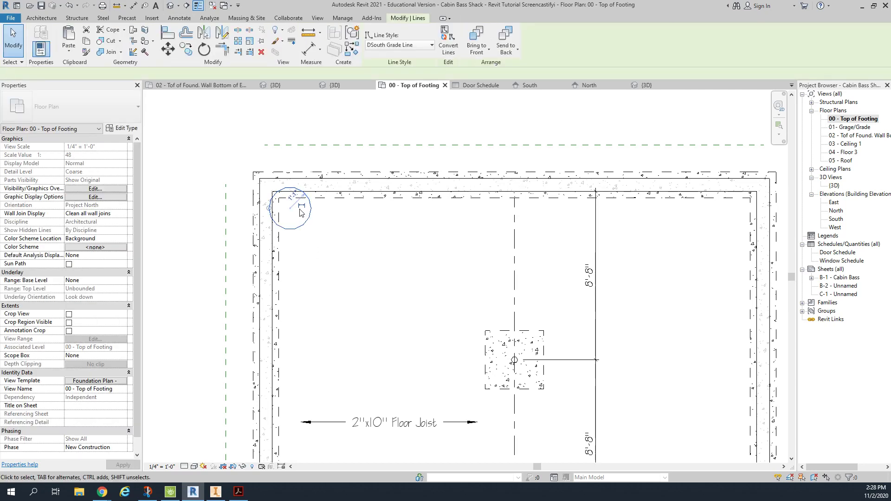
drag(319, 230, 331, 245)
click(307, 211)
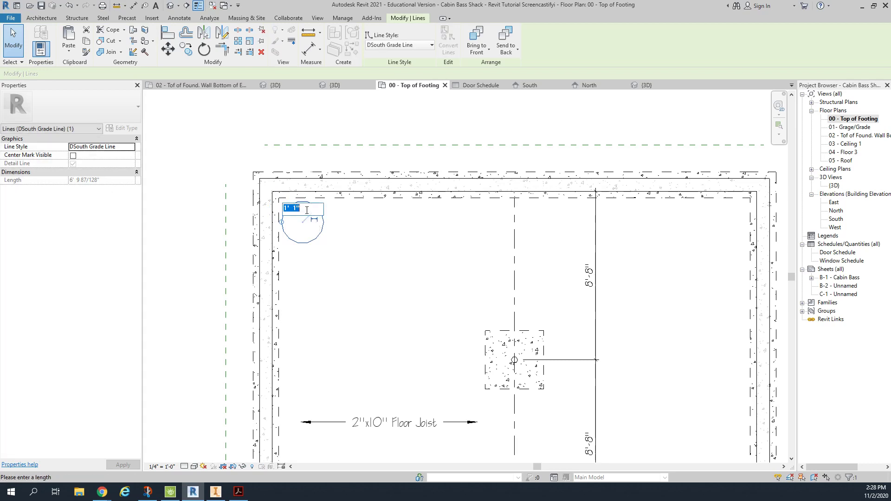
key(Escape)
click(390, 239)
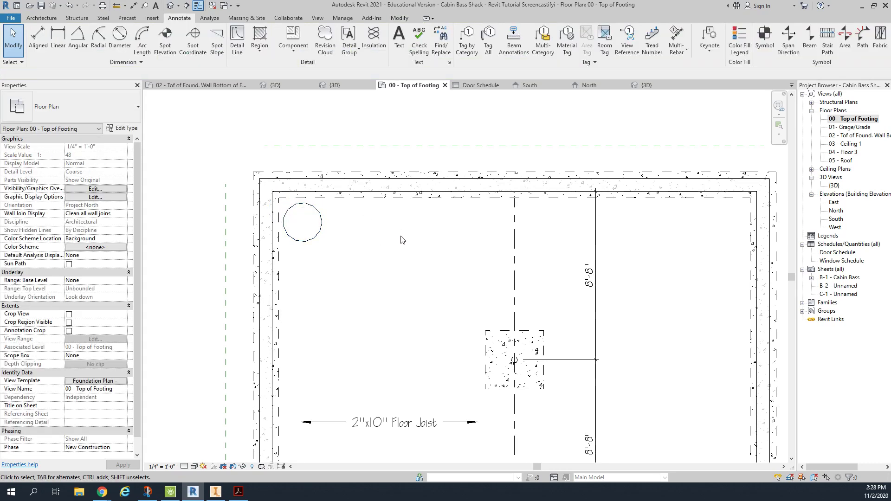
- Place a 'Sump Pump' text note with an arc leader pointing to the detail circle
click(399, 39)
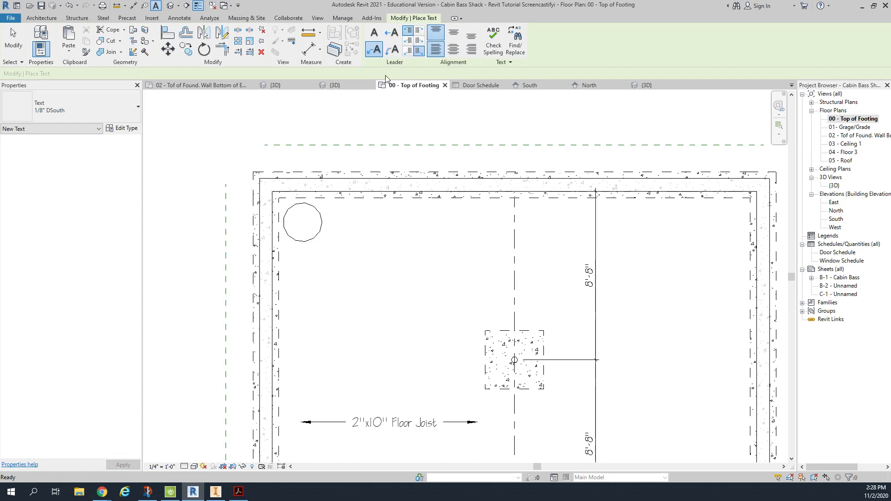
click(378, 53)
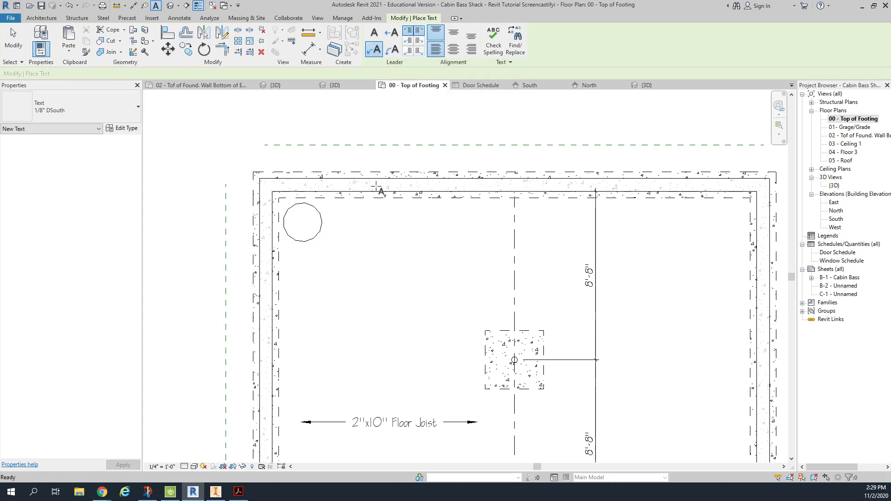
click(359, 248)
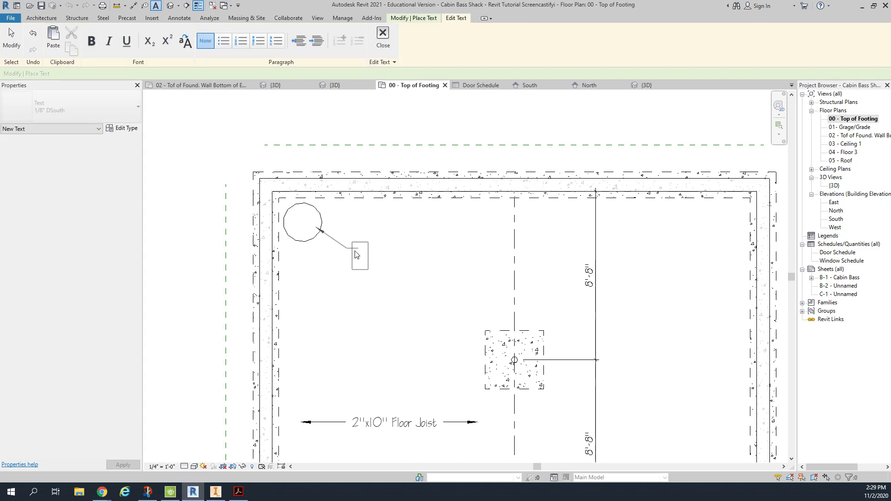
text(Sump Pump)
key(Escape)
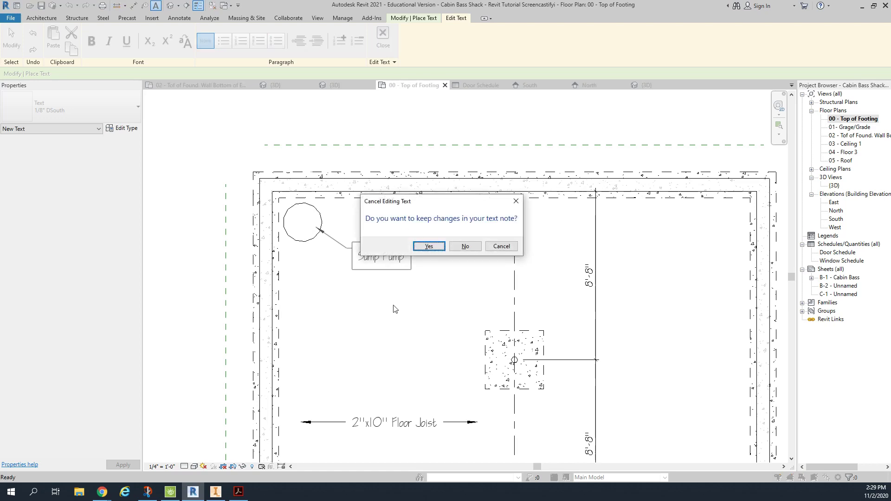
click(429, 247)
middle_drag(673, 279, 558, 269)
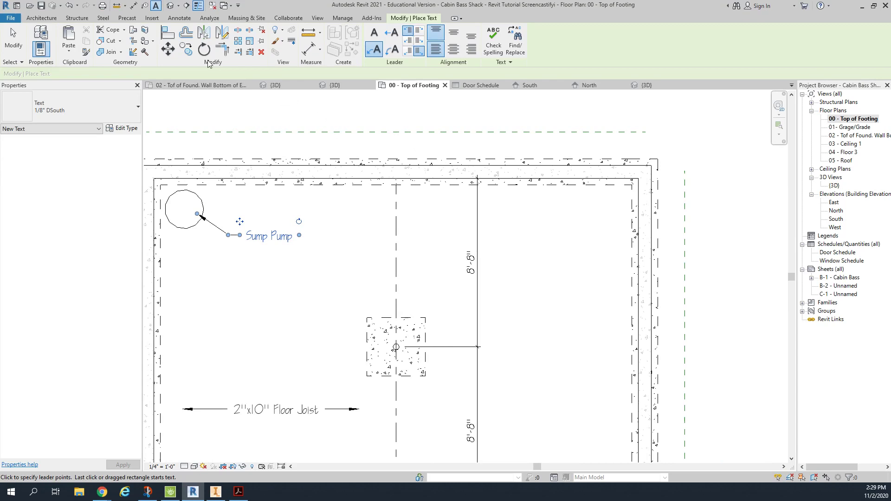
click(179, 17)
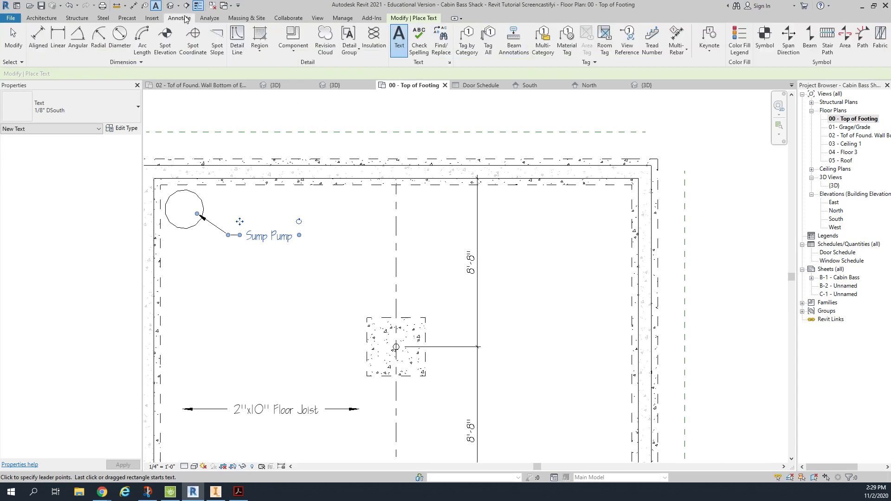
- Set the detail line style to DSouth 7
click(236, 41)
click(470, 45)
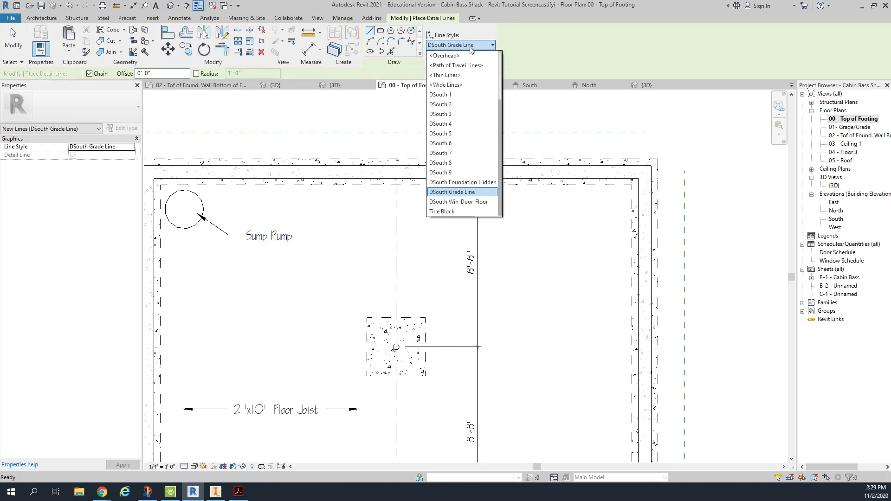
click(455, 153)
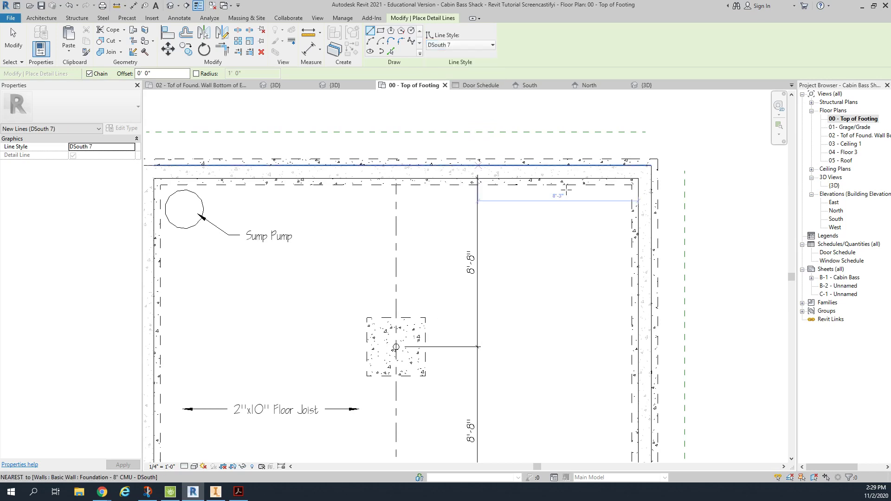
click(639, 203)
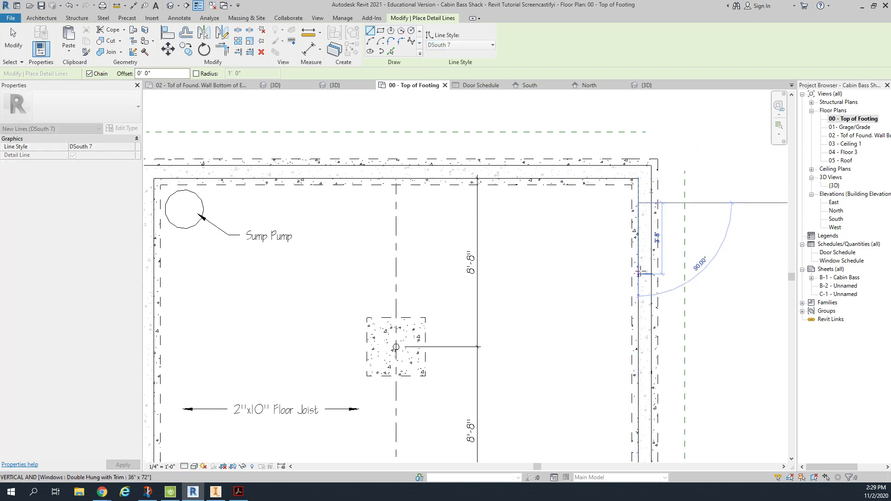
key(Escape)
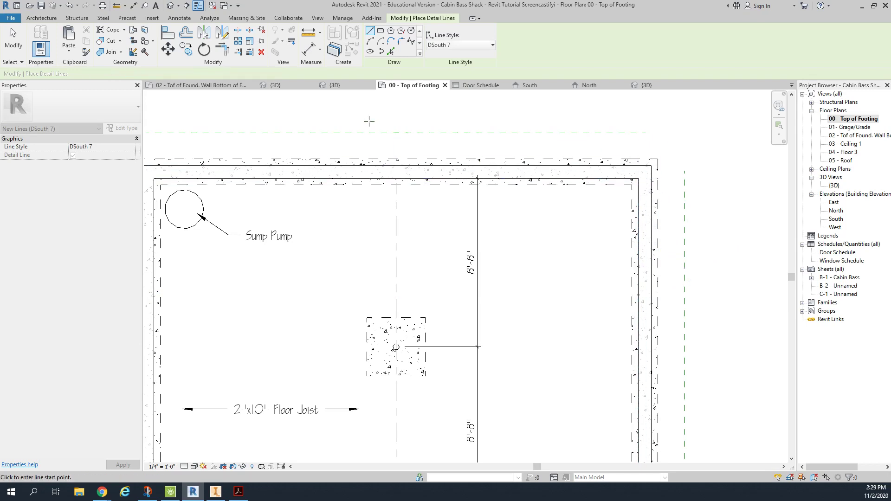
- Turn off Thin Lines so the plan shows its actual line weights
click(201, 6)
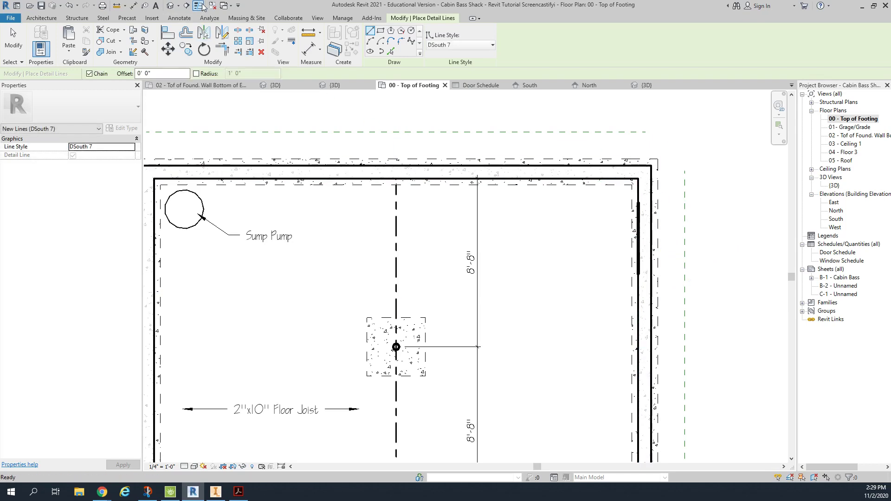
click(201, 5)
click(201, 5)
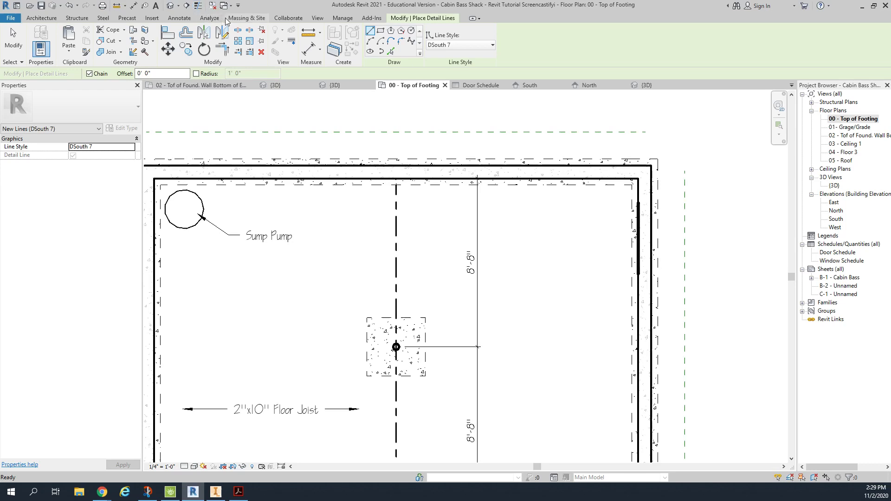
click(180, 18)
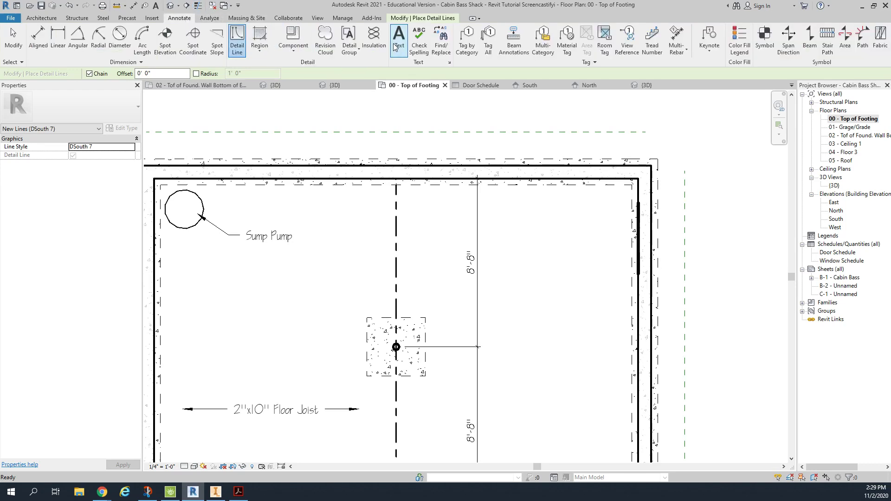
- Add an 'Electrical Panel' text note with a leader pointing to the right wall
click(399, 40)
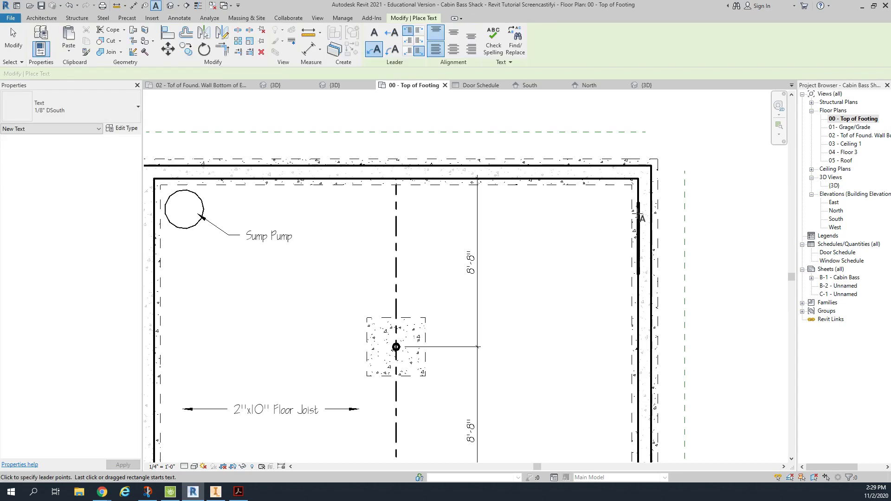
click(601, 246)
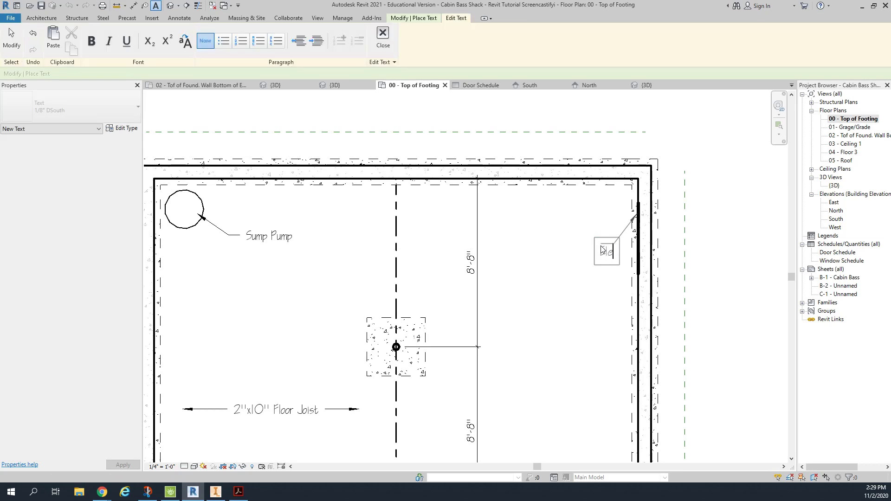
text(Electrical Panel)
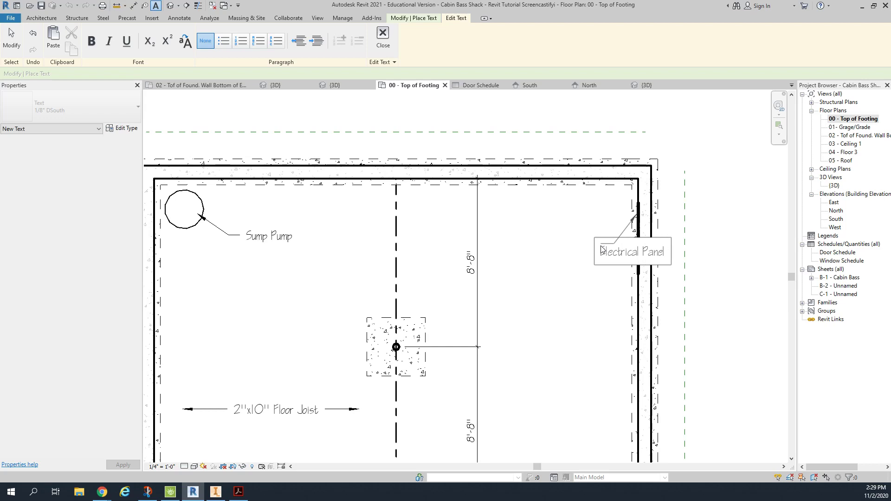
click(504, 217)
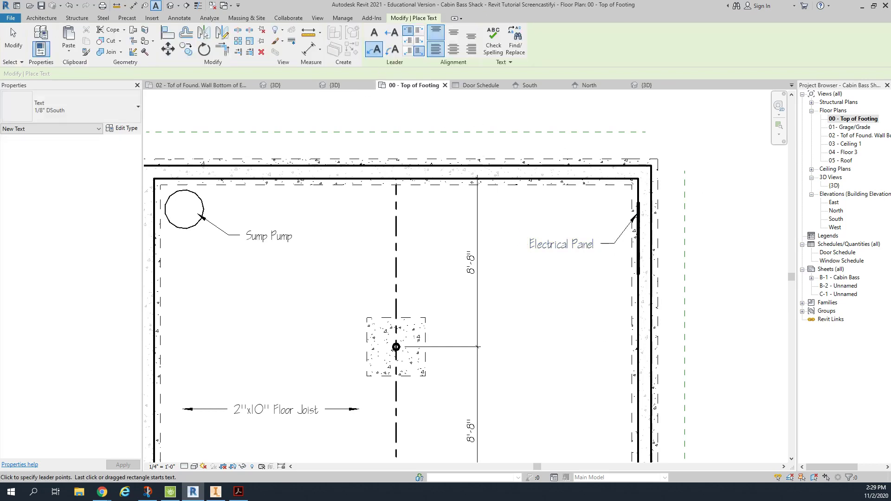
middle_drag(365, 337, 346, 130)
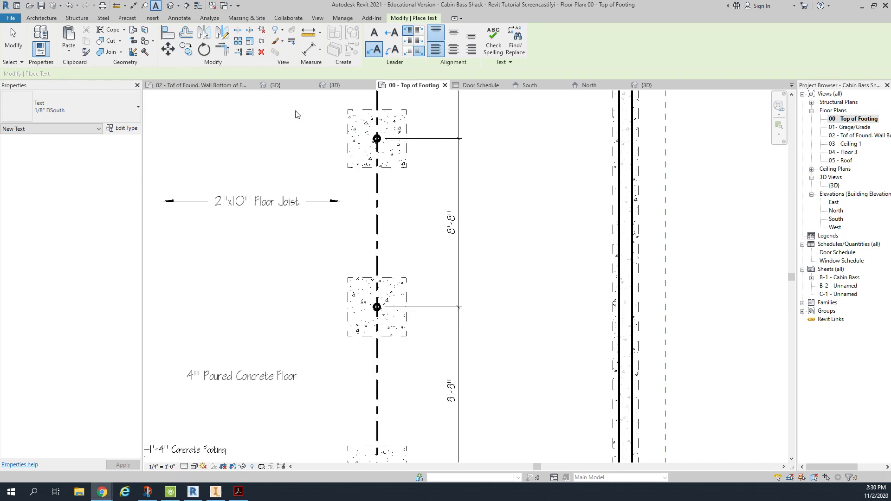
- Add 3'-0" width and 3'-0" depth aligned dimensions to the middle pad footing
click(133, 5)
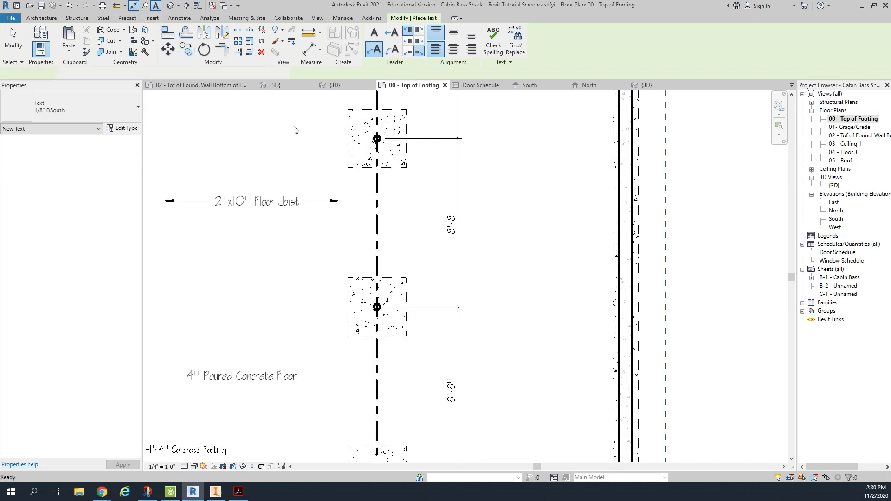
click(351, 291)
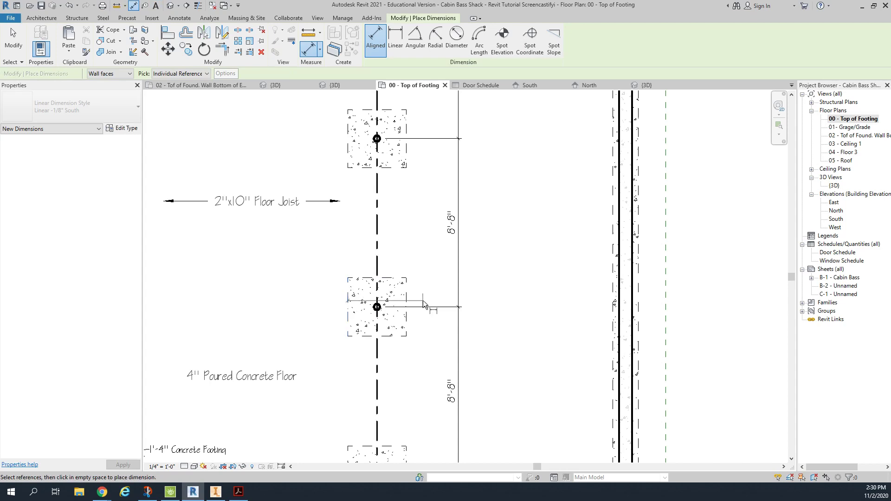
click(407, 298)
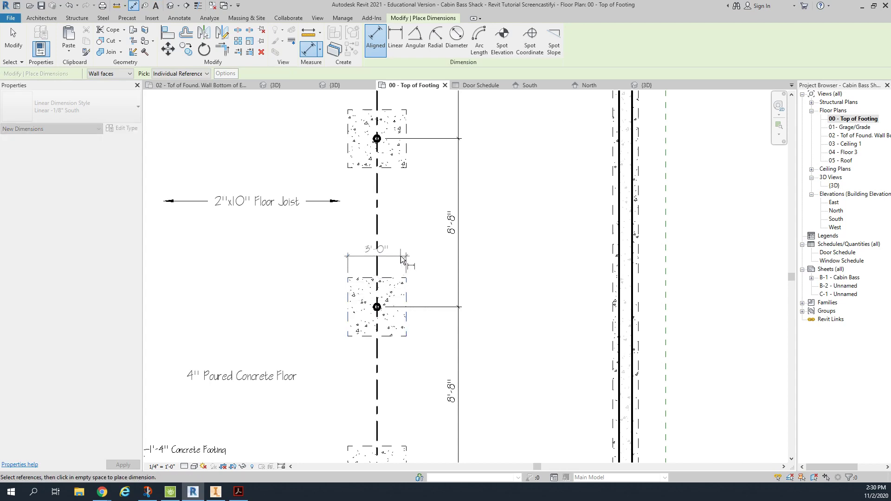
click(401, 255)
click(359, 278)
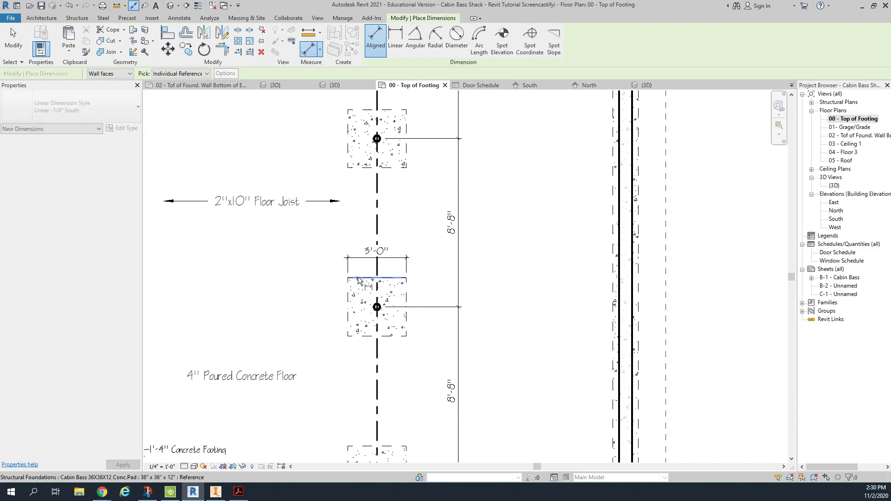
click(328, 335)
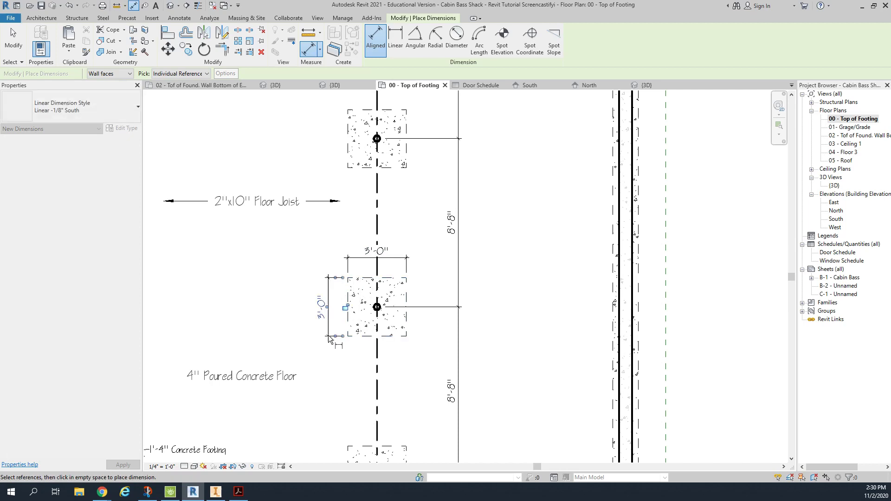
- Place a leadered text note reading 3'x3'x1' Concrete Pad on the middle footing
click(179, 19)
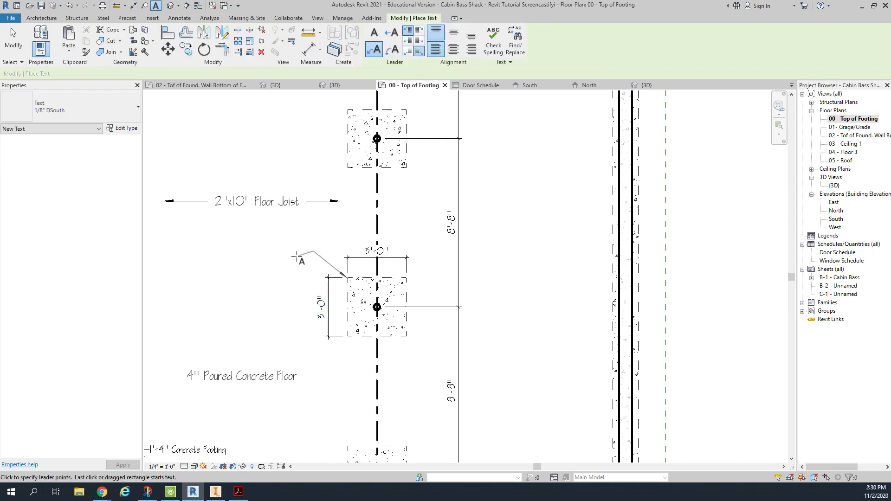
click(295, 251)
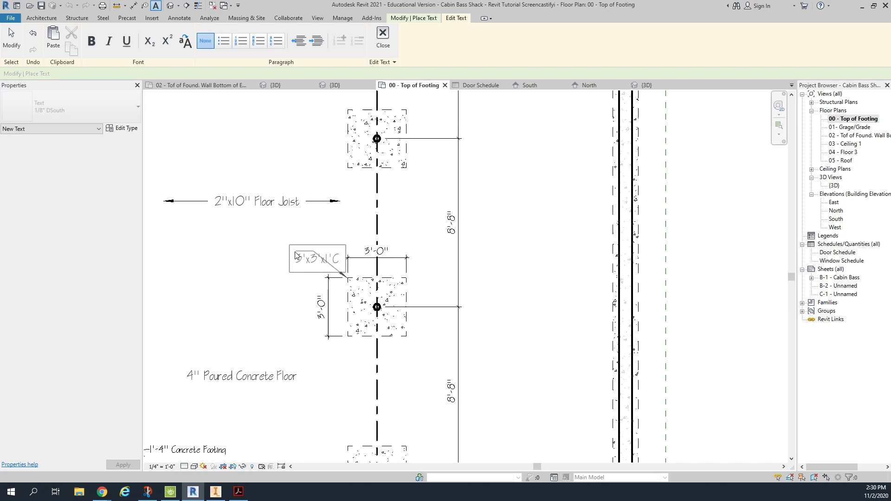
key(BackSpace)
key(BackSpace)
text(te Pad)
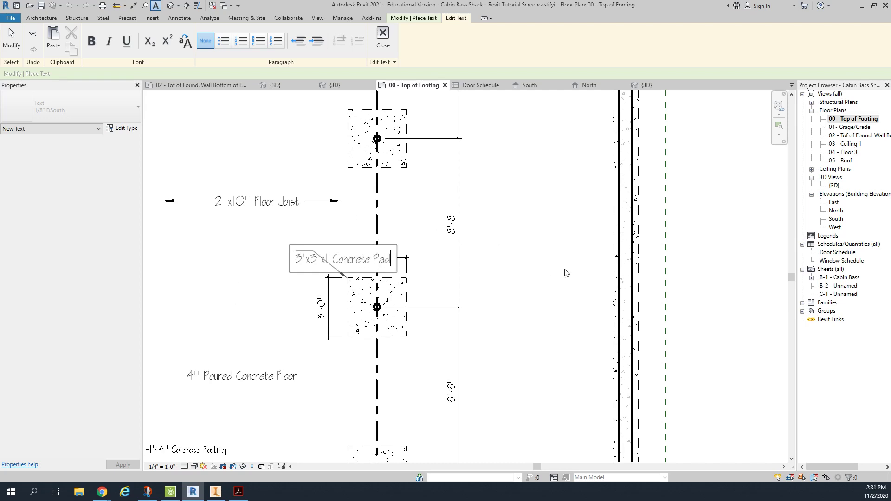
click(565, 272)
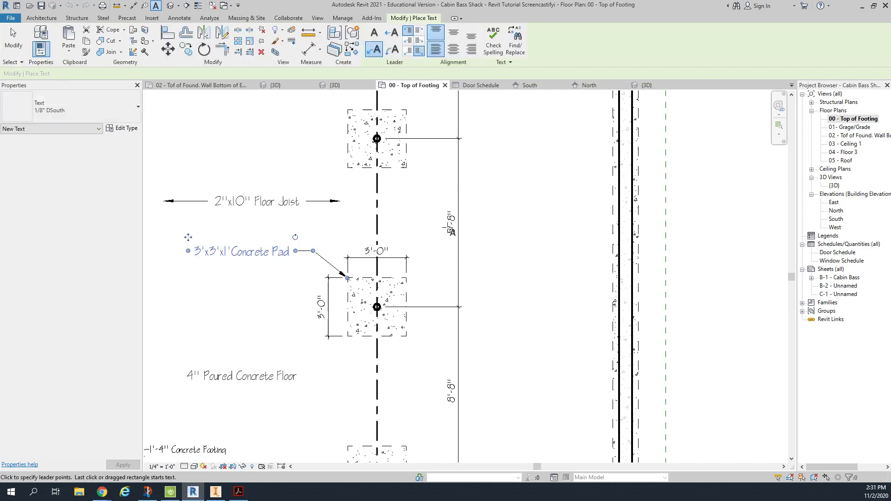
scroll(379, 264, down, 3)
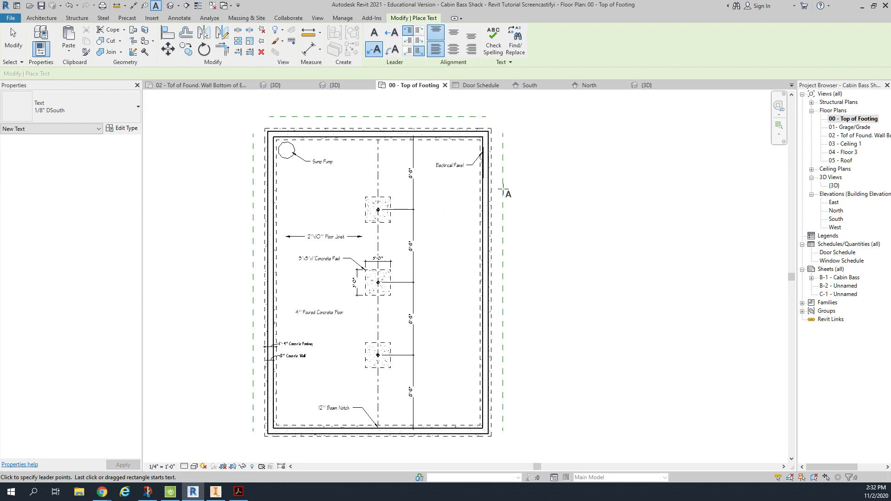
- Filter a crossing selection of the whole plan down to Reference Planes and delete them
key(Escape)
key(Escape)
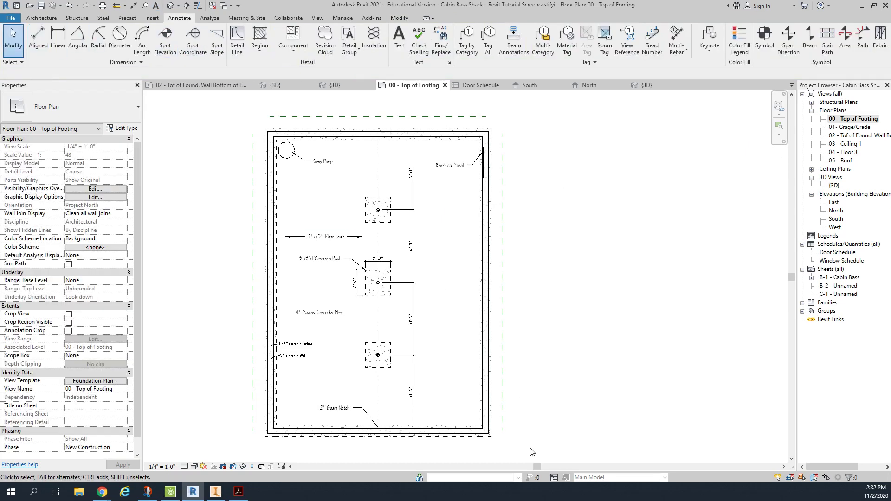
drag(532, 451, 188, 107)
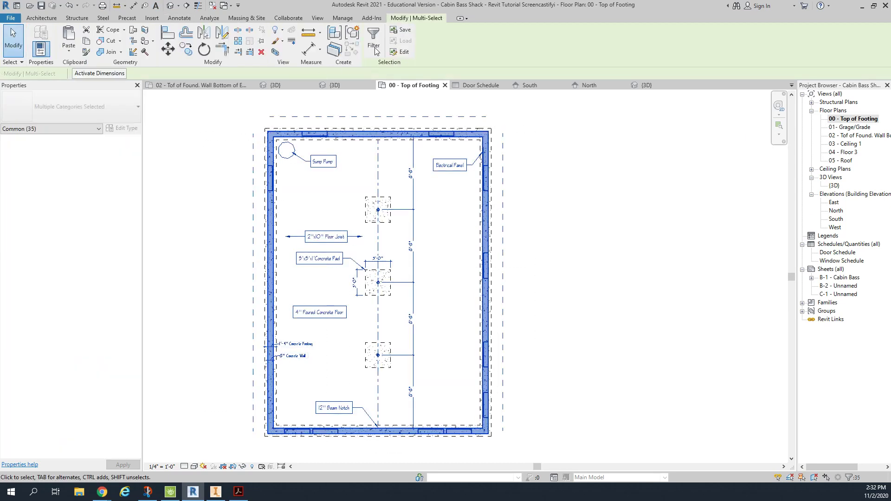
click(373, 42)
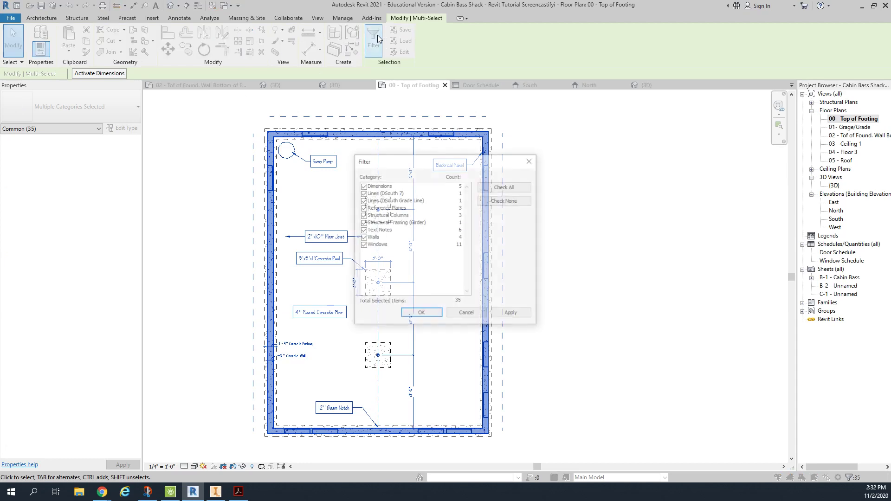
click(494, 202)
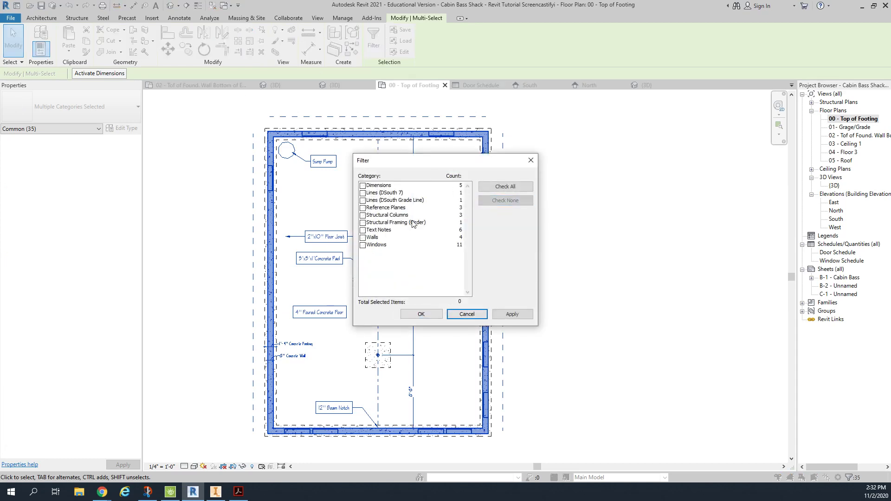
click(363, 208)
click(422, 314)
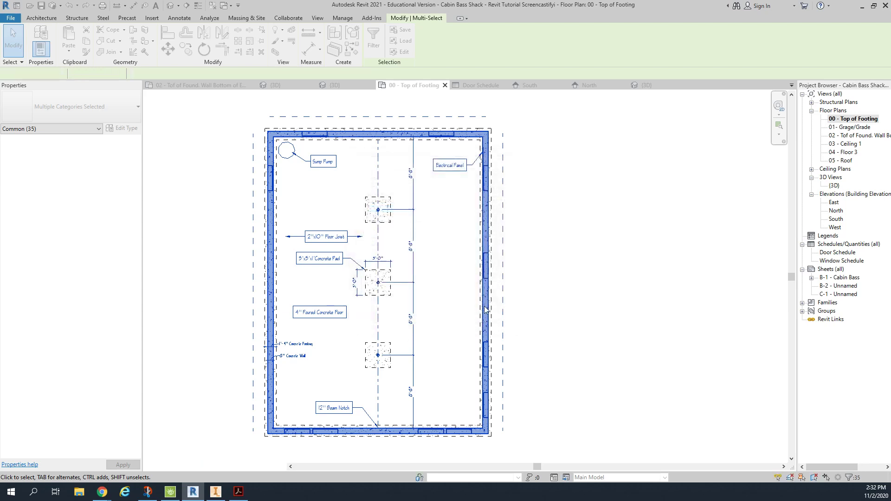
key(Escape)
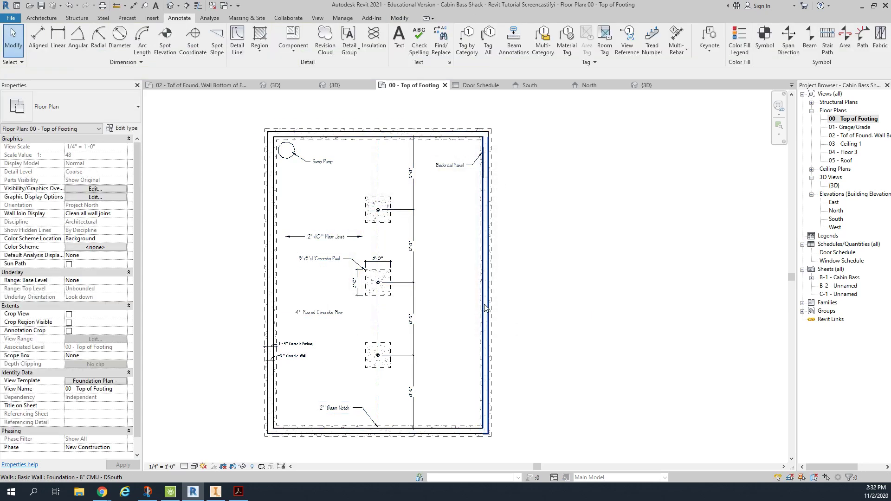
- Dimension the top wall at 26'-7" and snap its right end onto the wall face
scroll(344, 118, up, 1)
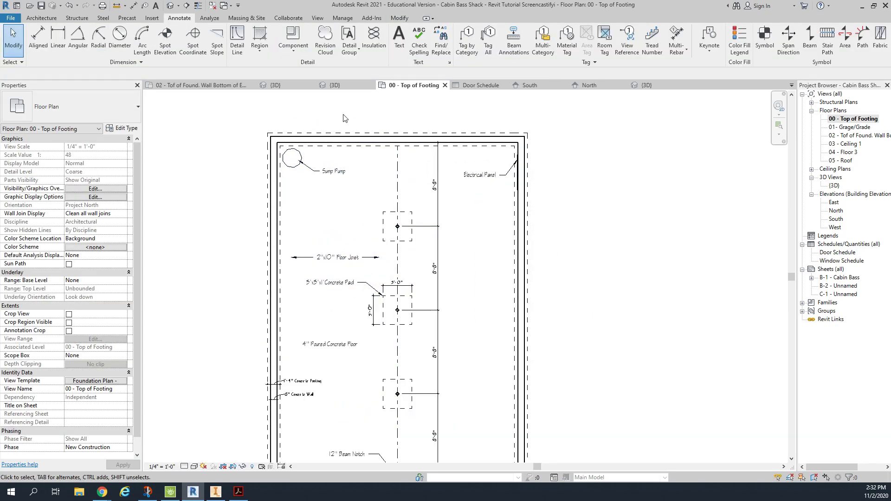
scroll(370, 119, up, 1)
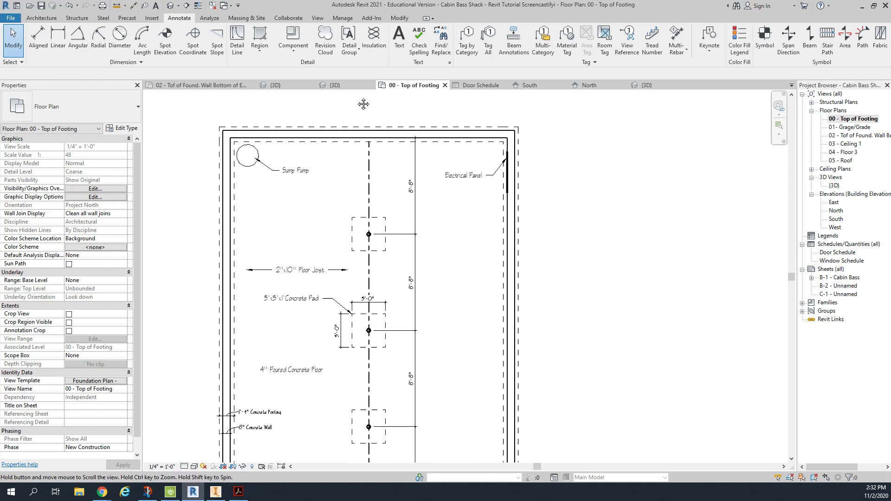
click(133, 6)
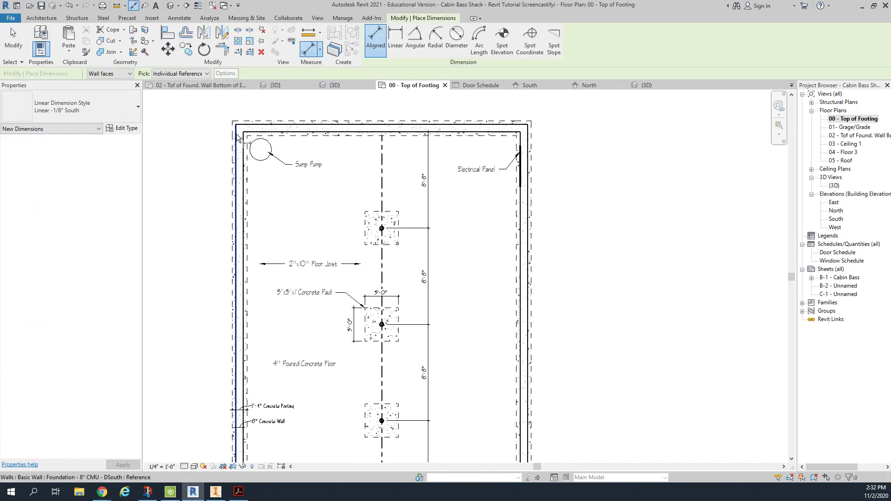
click(238, 138)
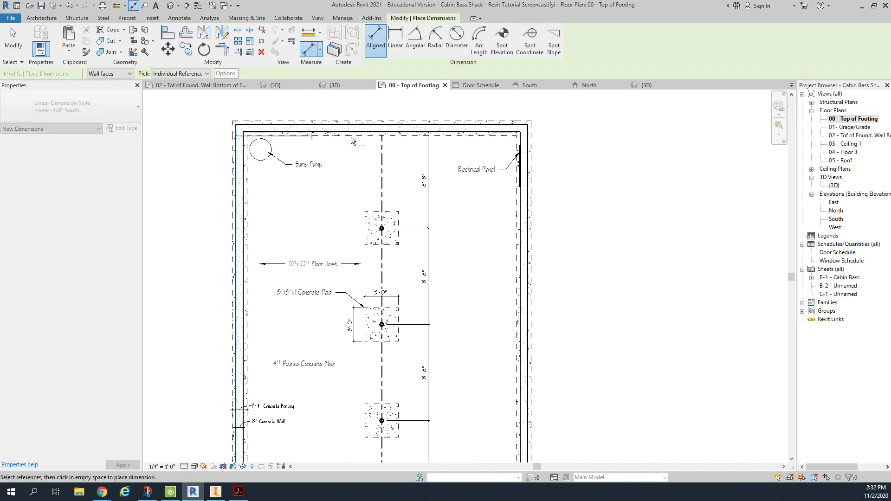
click(528, 142)
middle_drag(529, 123, 492, 174)
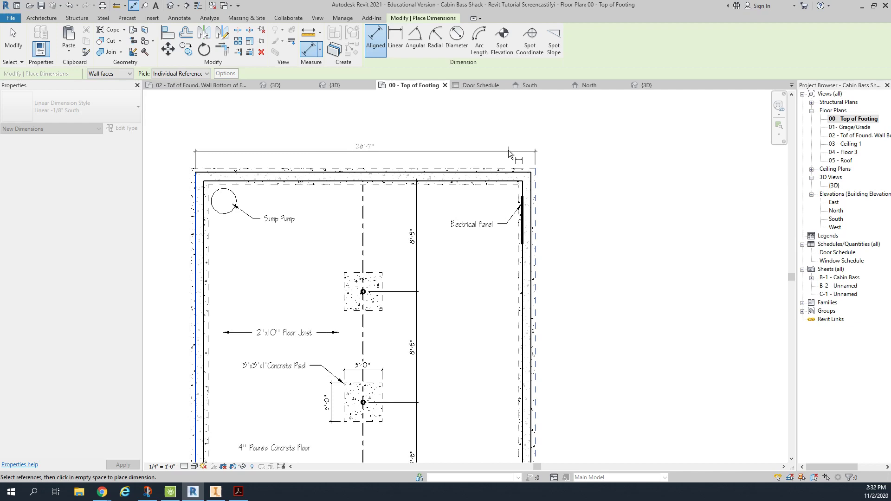
click(508, 150)
scroll(551, 180, up, 2)
key(Escape)
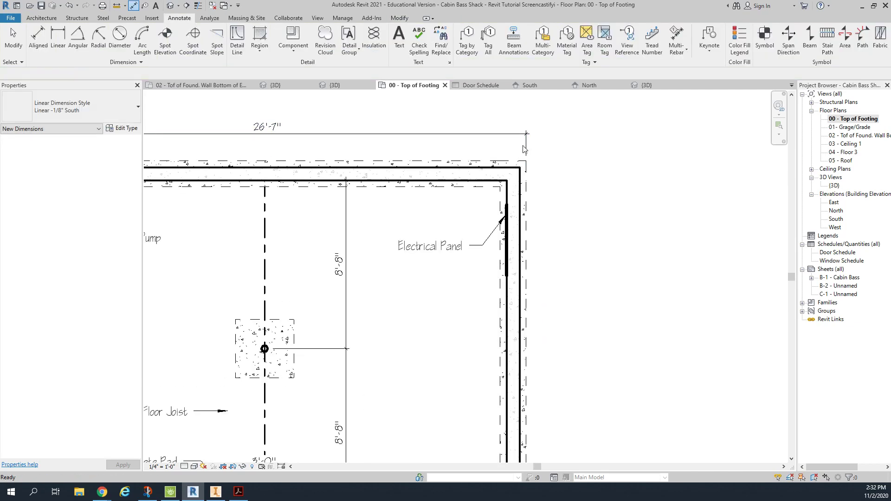
click(525, 148)
drag(527, 150, 520, 149)
click(561, 188)
scroll(560, 188, down, 2)
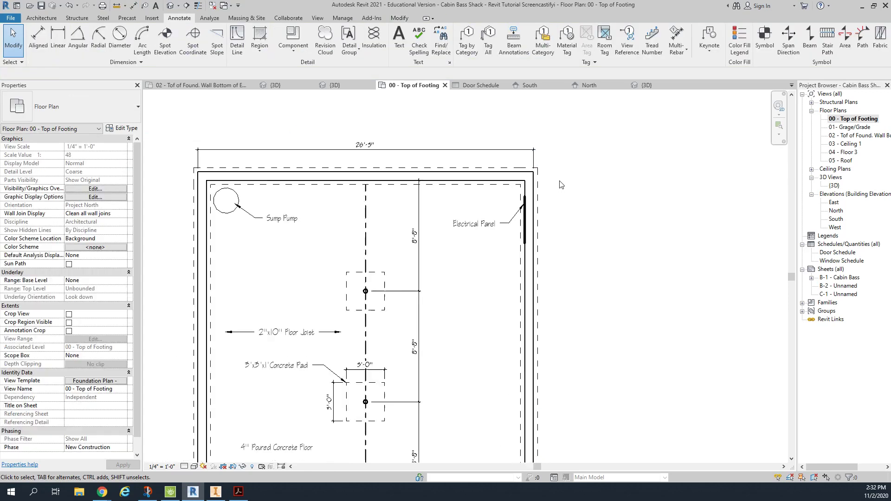
- Add a 26'-11" outer overall dimension and a 24'-5" inside dimension across the top
click(41, 46)
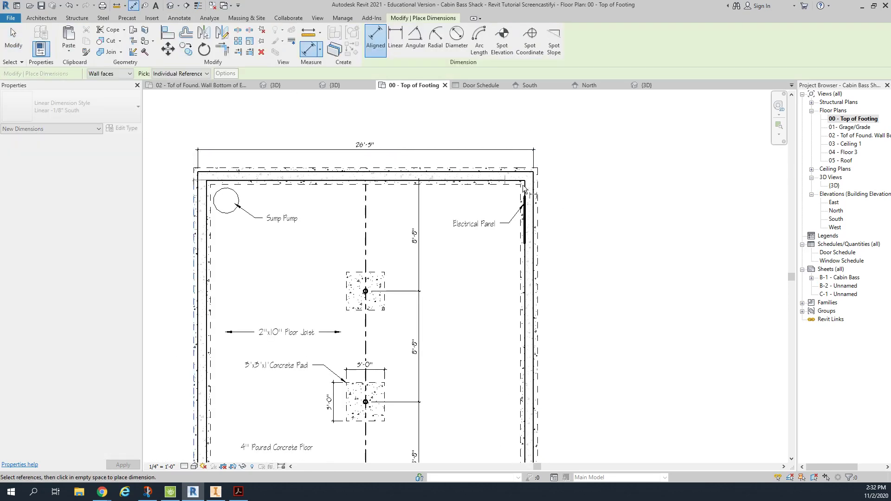
click(194, 193)
click(537, 195)
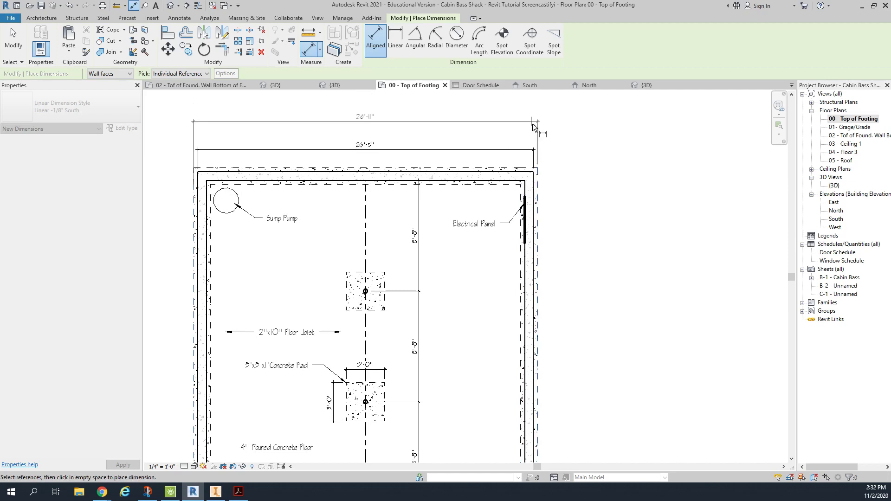
click(532, 140)
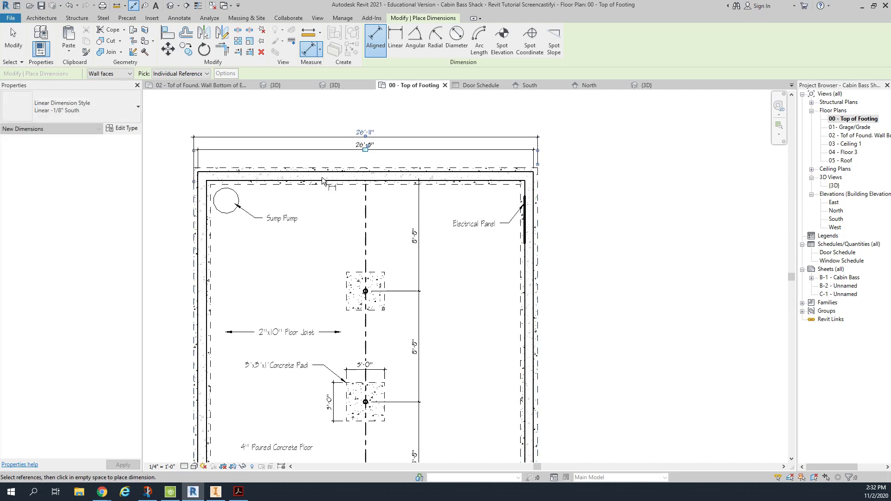
click(211, 223)
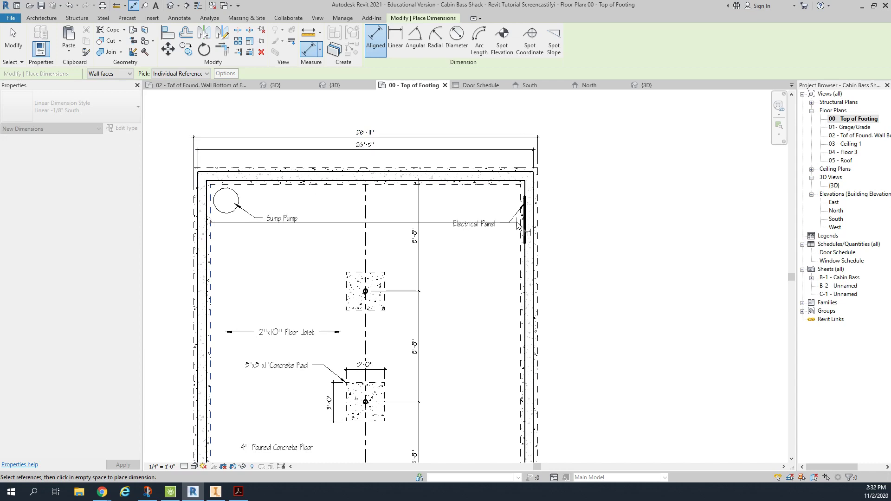
click(520, 218)
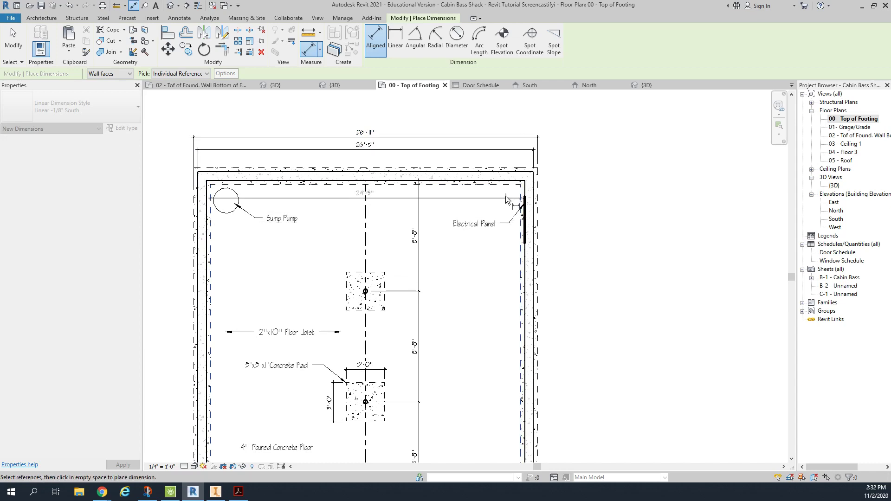
click(500, 160)
- Pan down along the right wall to the foundation's bottom-right corner
scroll(573, 208, down, 3)
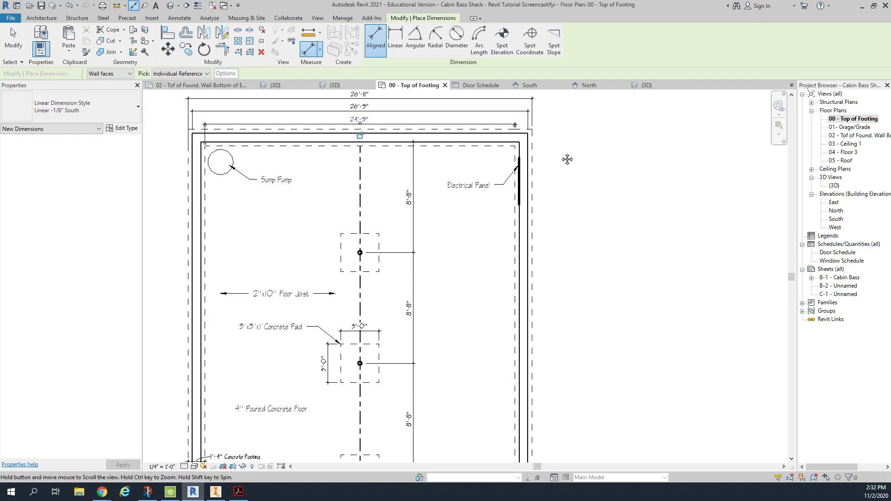
scroll(542, 193, up, 1)
scroll(466, 177, up, 2)
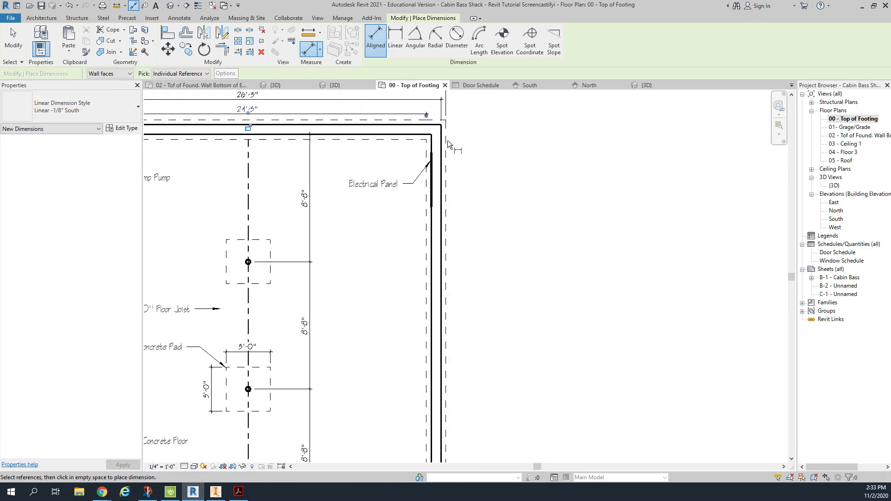
middle_drag(568, 191, 507, 35)
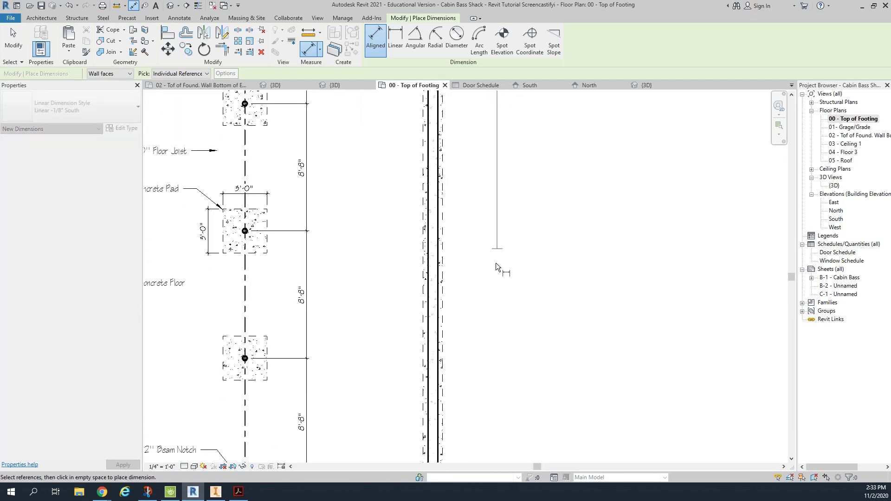
middle_drag(496, 263, 492, 93)
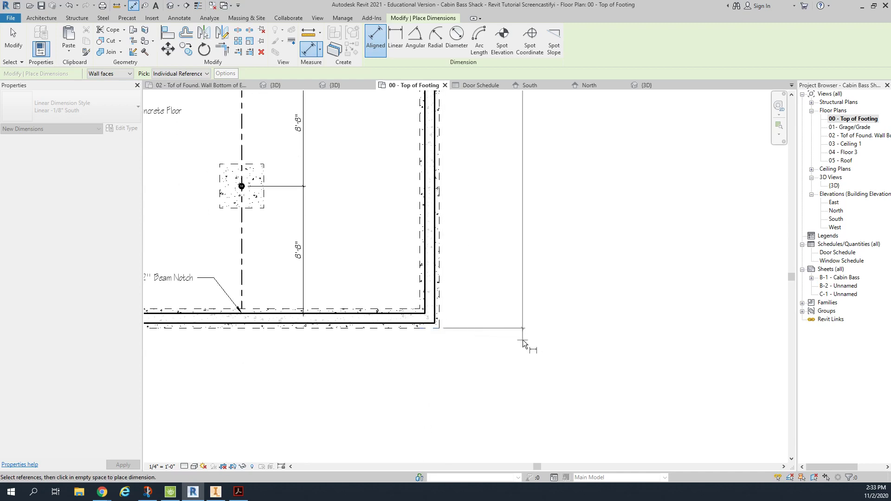
middle_drag(456, 330, 490, 405)
scroll(489, 403, down, 3)
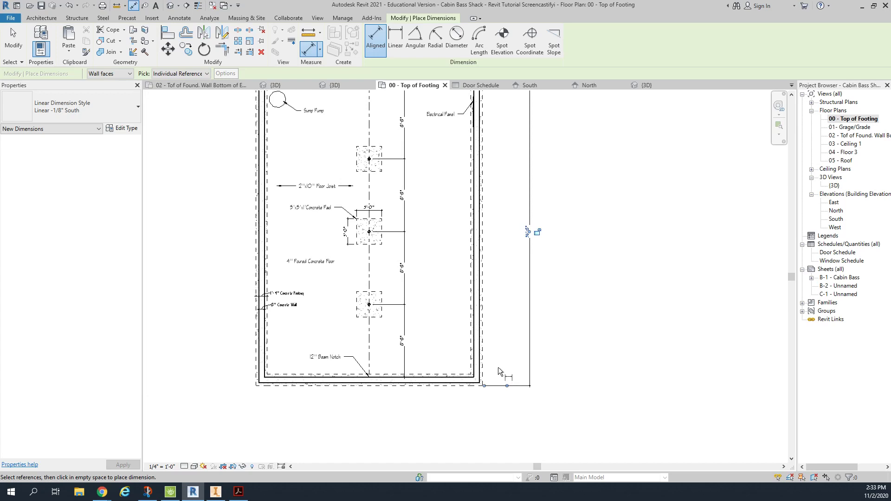
scroll(498, 367, up, 3)
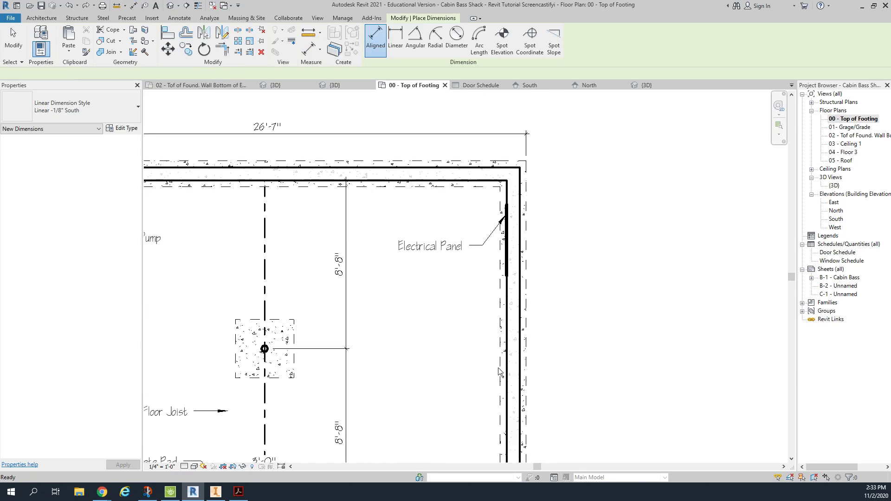
- Add the 24'-3" and 26'-3" wall width dimensions stacked above the plan
key(Escape)
scroll(499, 371, down, 3)
scroll(499, 371, down, 1)
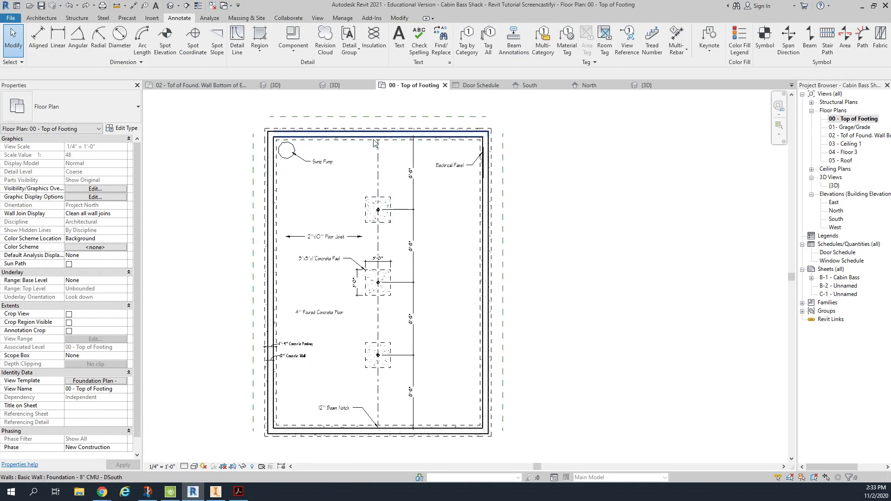
scroll(302, 180, up, 3)
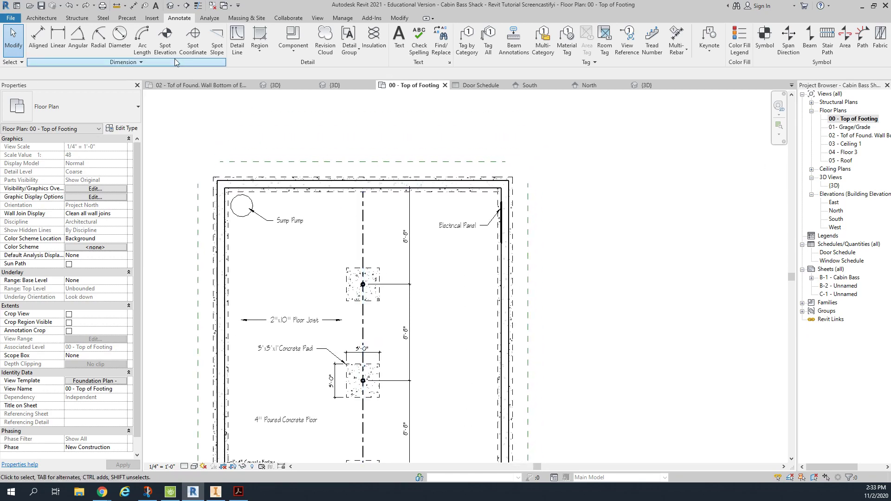
click(38, 40)
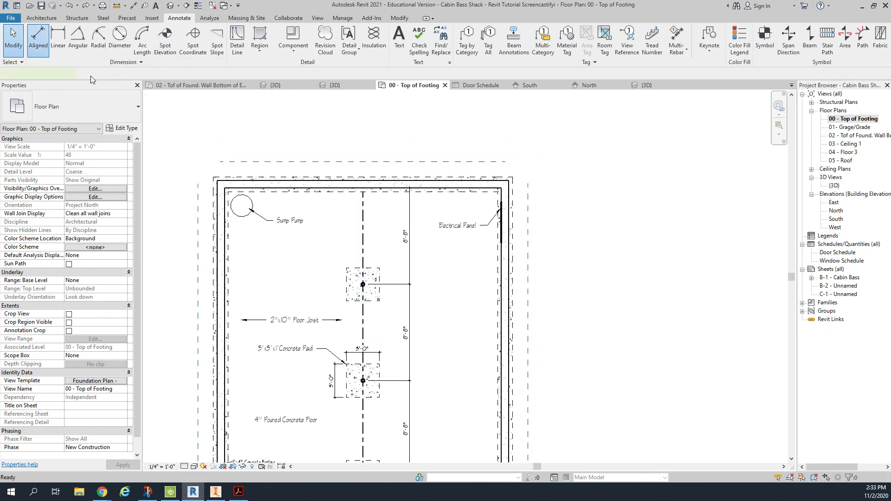
click(232, 215)
click(495, 211)
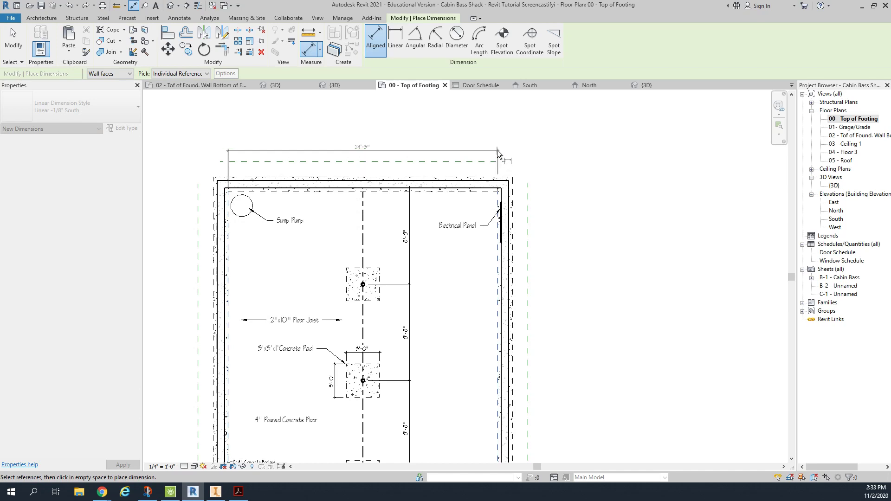
click(503, 161)
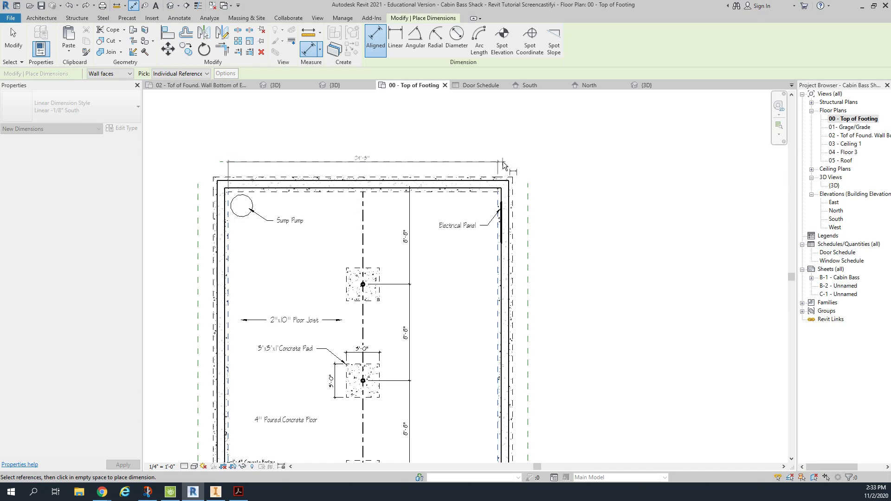
scroll(220, 191, up, 2)
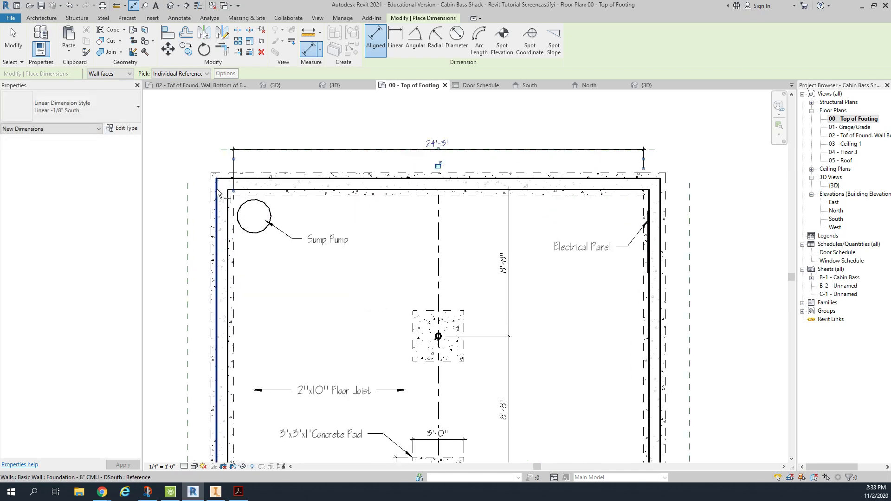
click(218, 191)
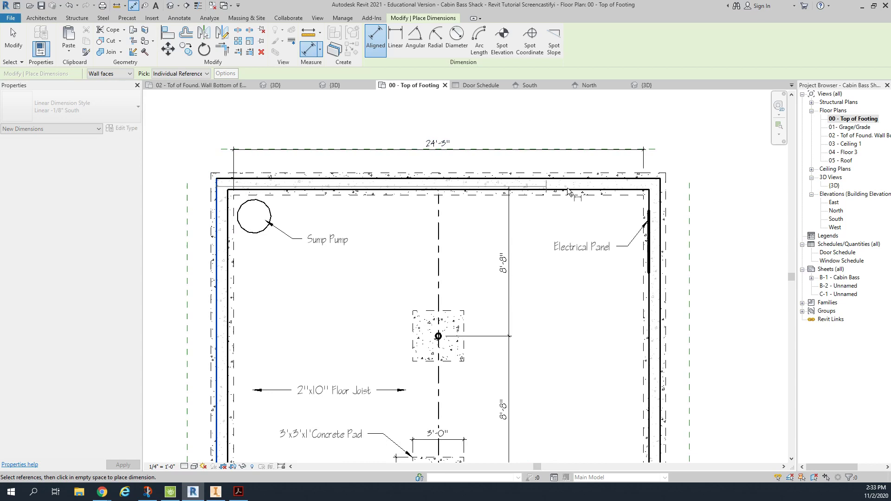
click(662, 194)
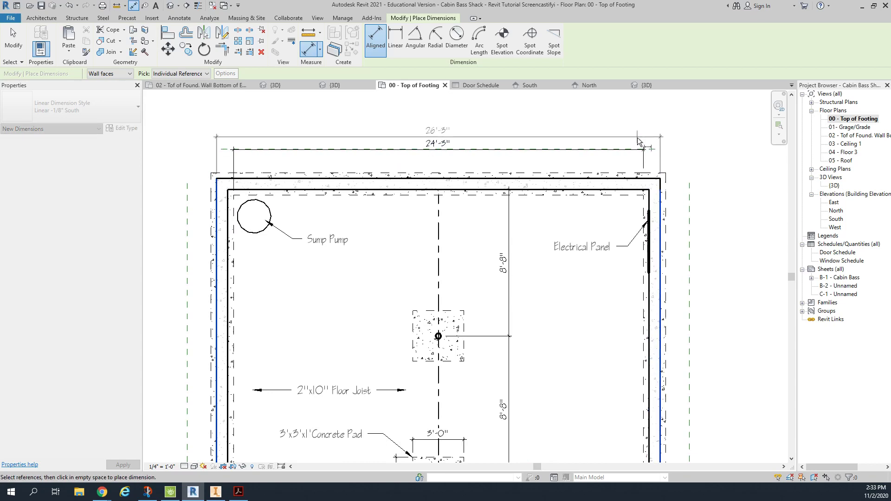
click(638, 136)
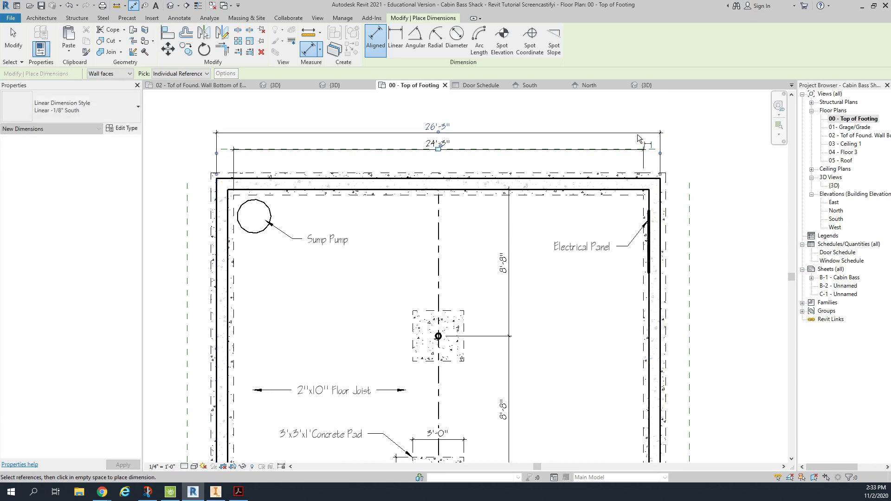
- Add the 26'-11" footing width dimension and move it further above the plan
click(217, 193)
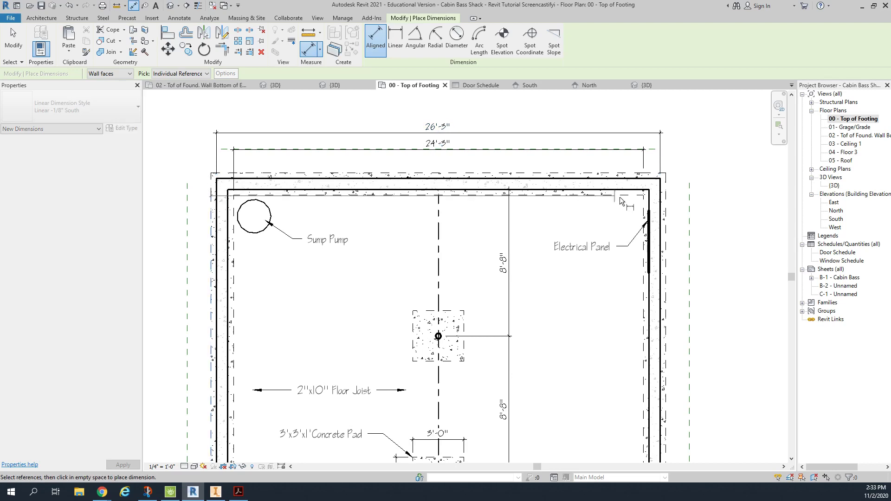
click(666, 199)
click(641, 119)
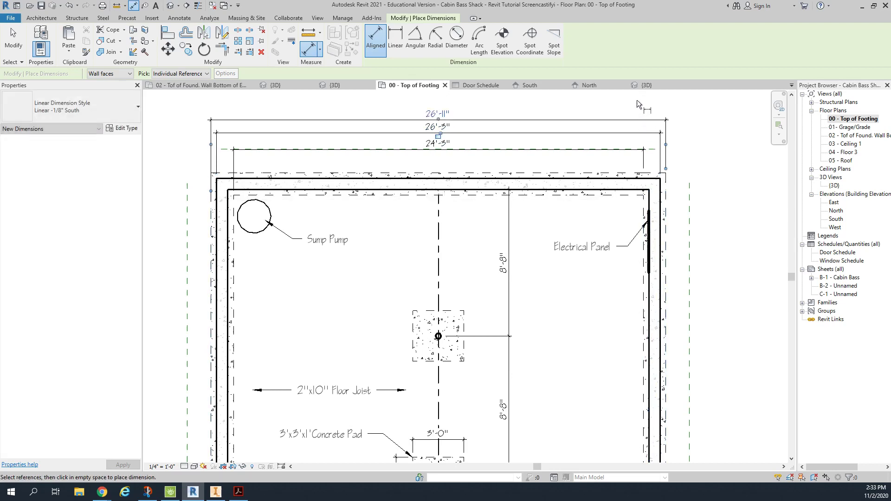
key(Escape)
key(Escape)
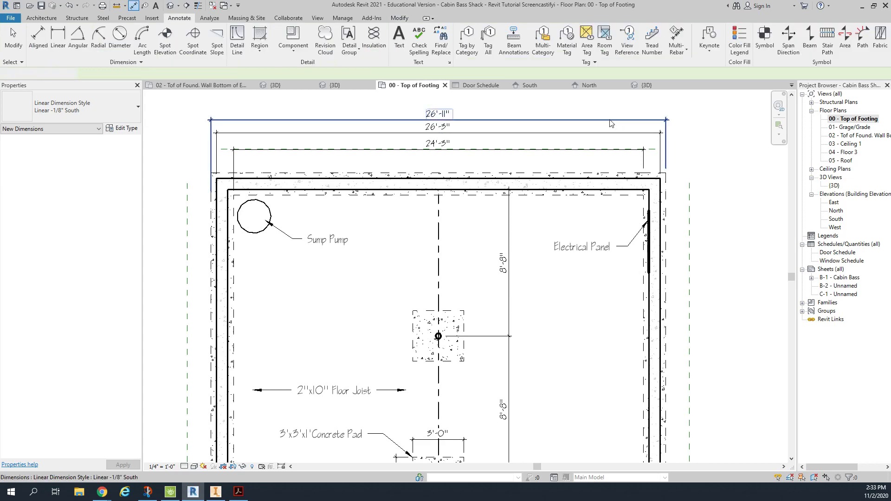
click(617, 120)
mouse_move(617, 119)
mouse_down()
mouse_move(615, 105)
mouse_move(612, 119)
mouse_up()
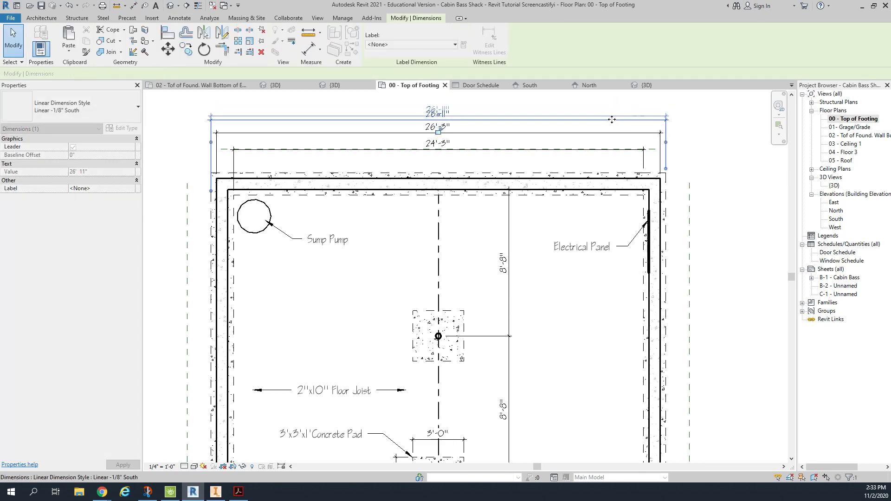
click(722, 129)
scroll(576, 132, down, 2)
middle_drag(493, 100, 468, 144)
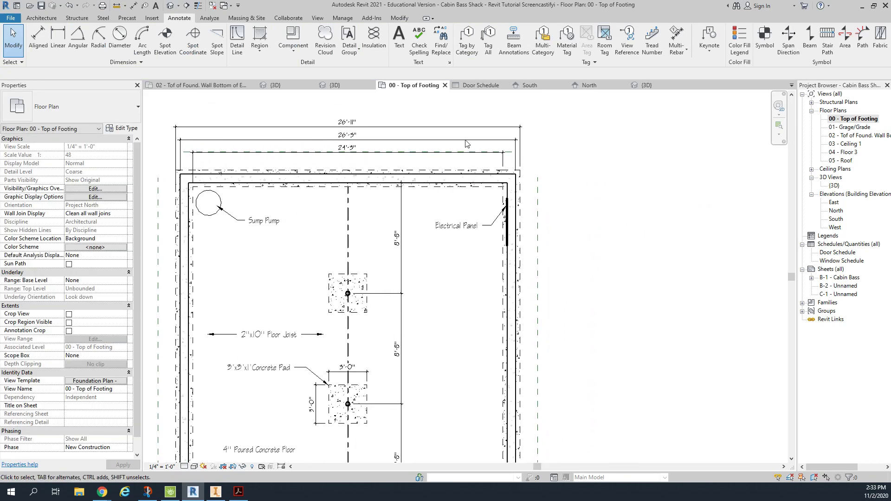
- Place the 34'-0" and 36'-4" length dimensions to the right of the plan
click(38, 40)
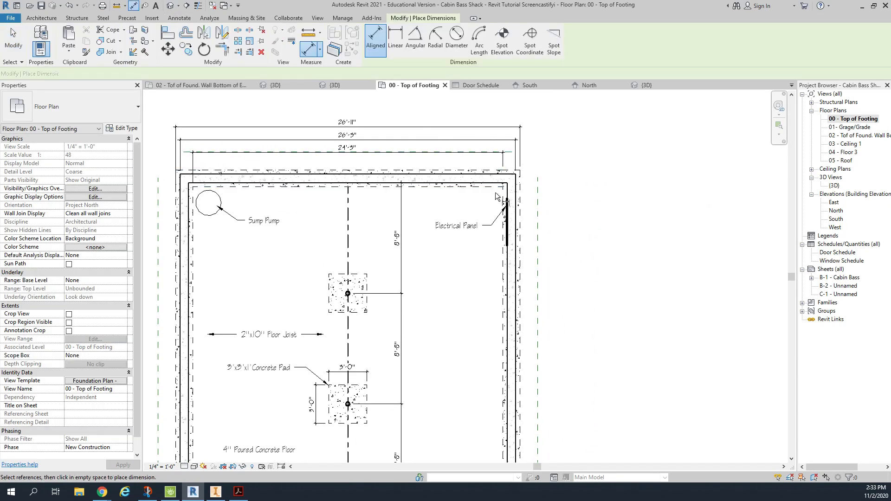
middle_drag(533, 289, 520, 69)
click(479, 427)
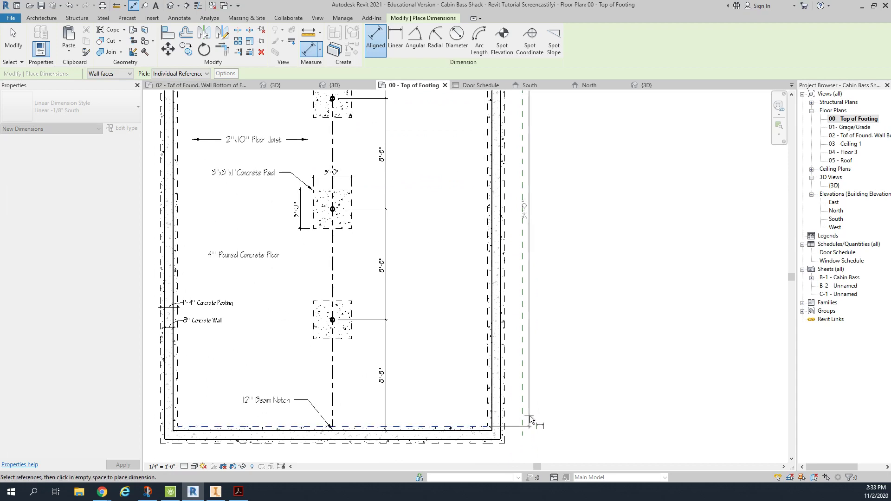
click(522, 423)
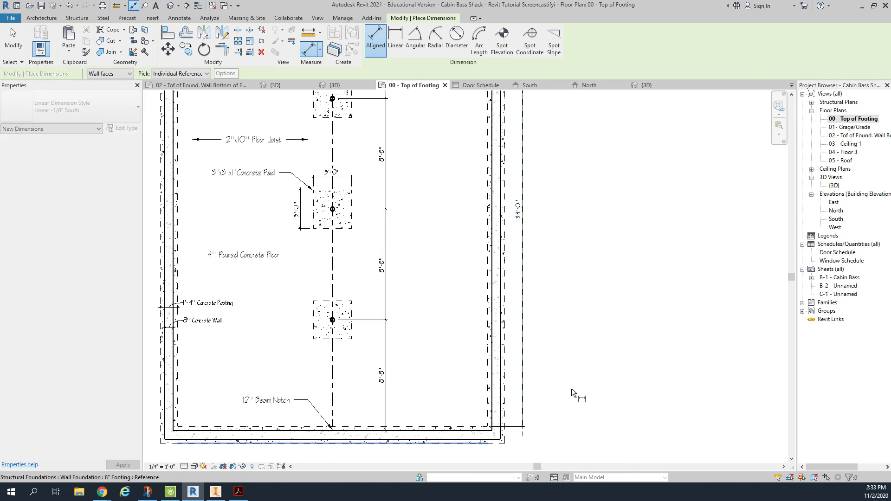
middle_drag(618, 326, 608, 459)
scroll(609, 460, up, 1)
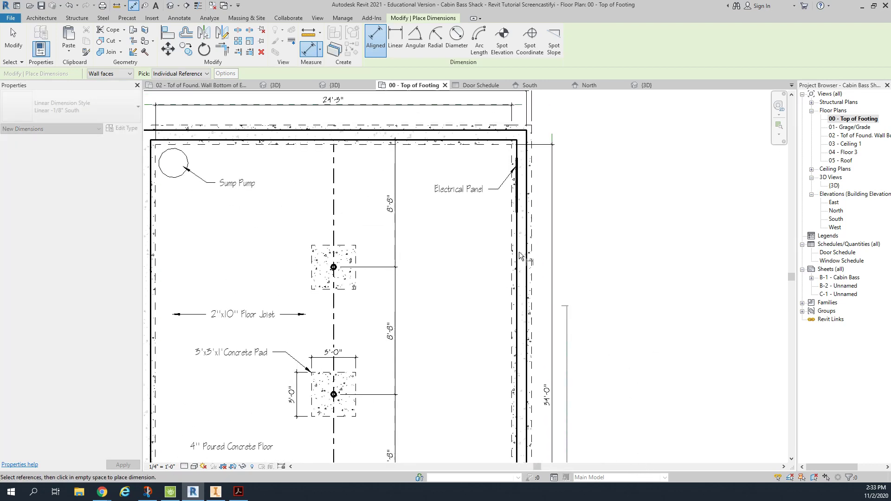
click(512, 132)
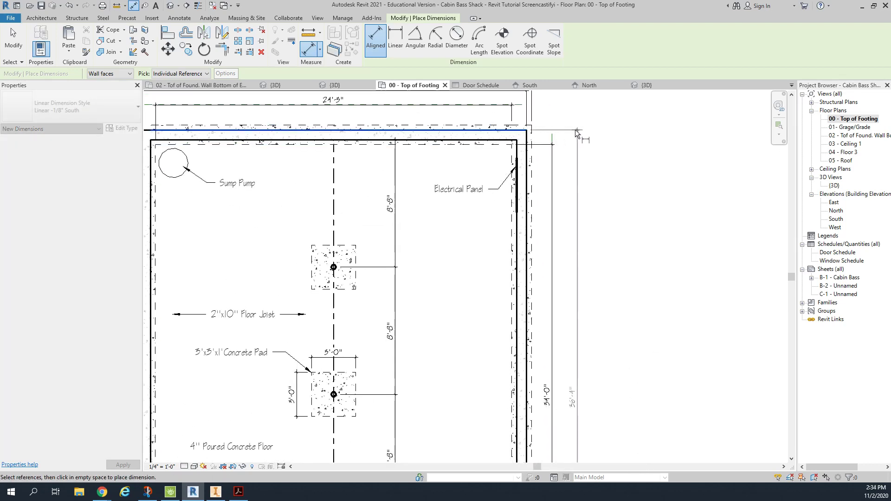
click(567, 130)
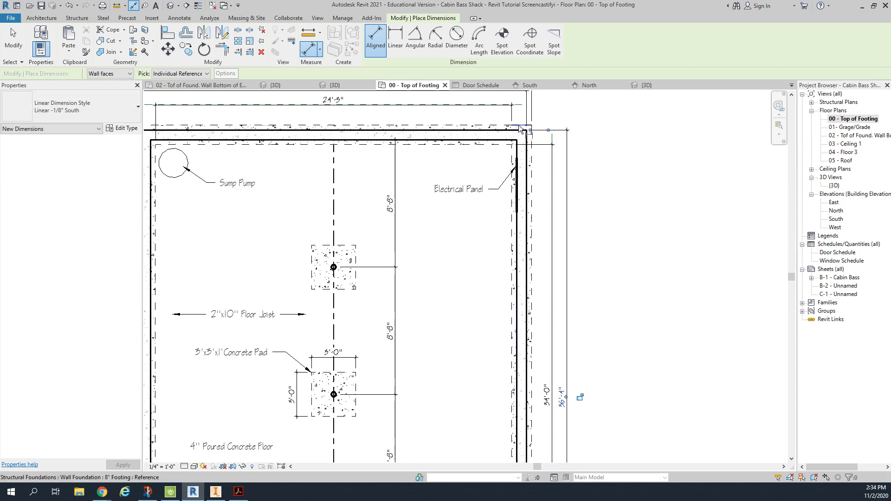
- Add the 36'-8" overall length dimension to the bottom footing edge
middle_drag(516, 446, 503, 167)
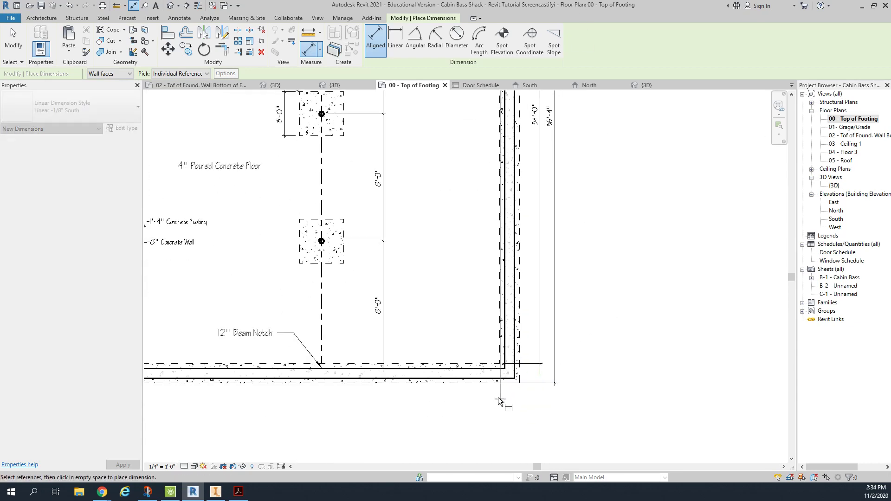
click(480, 383)
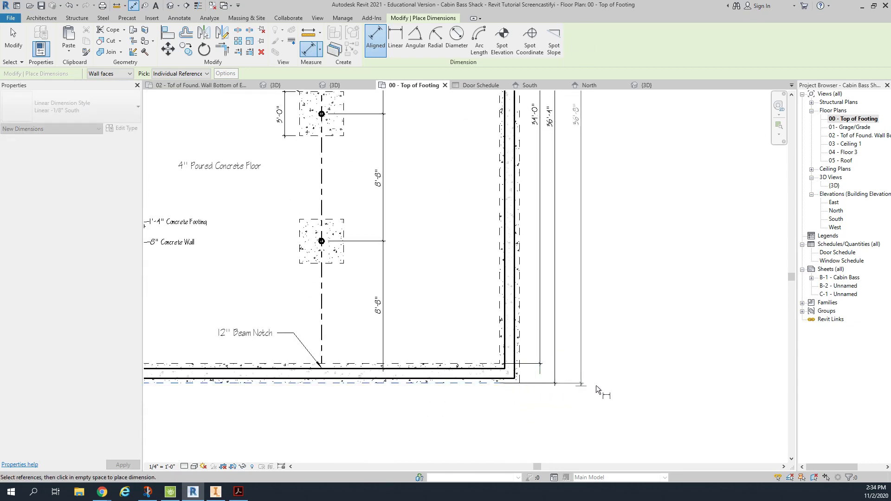
click(569, 389)
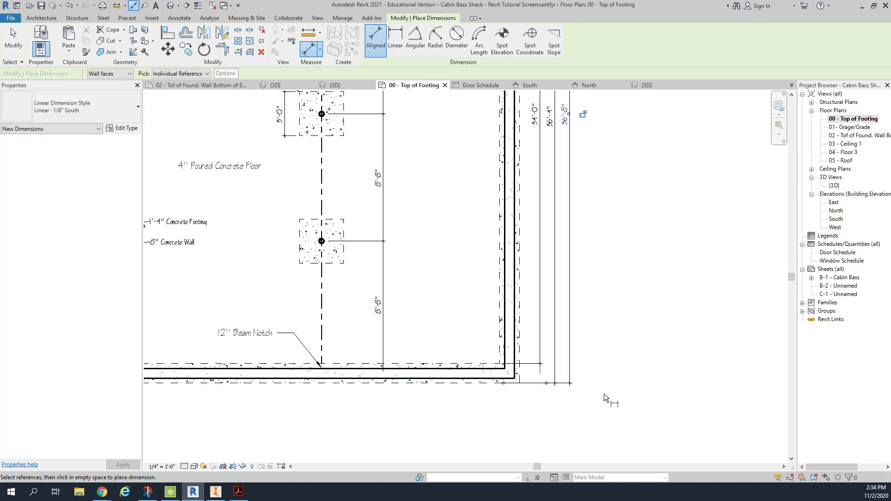
scroll(603, 394, up, 3)
key(Escape)
key(Escape)
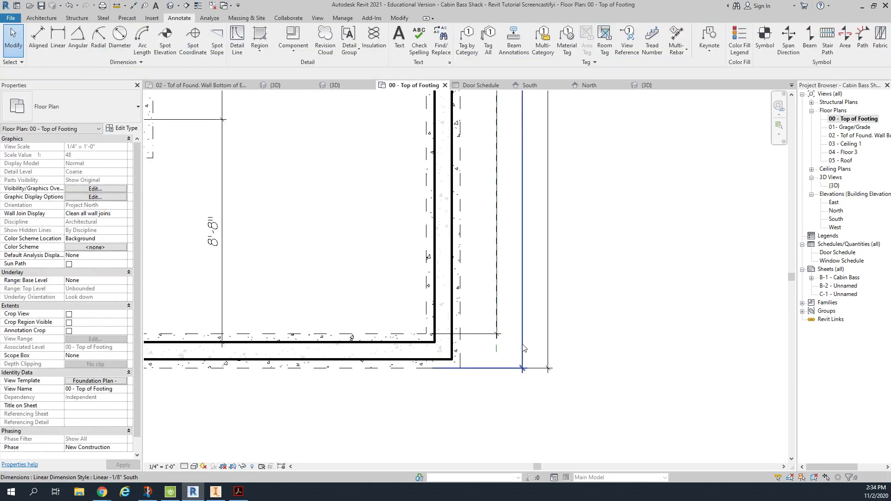
click(524, 348)
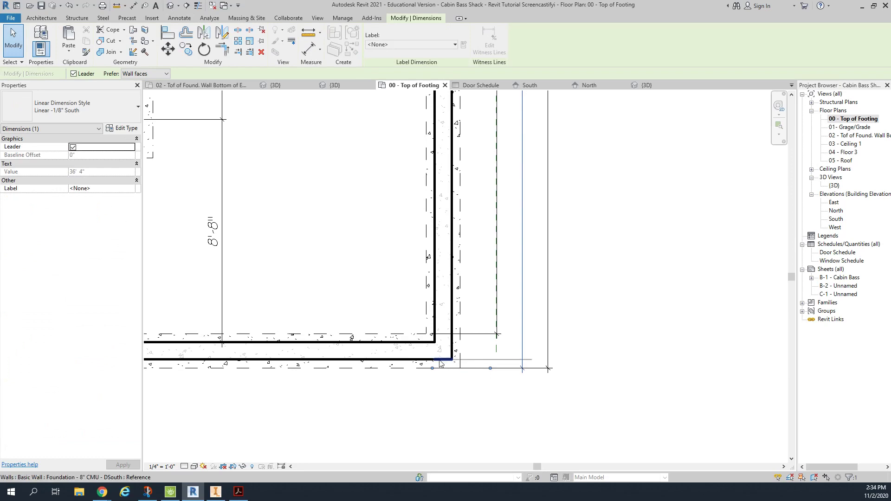
click(639, 336)
scroll(587, 293, down, 3)
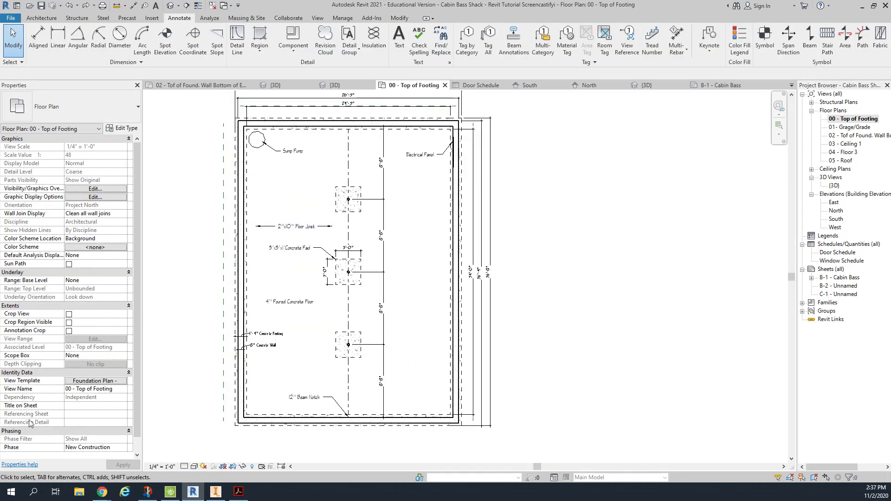
- Set the plan's view template View Scale to 3/16" = 1'-0" and apply it
click(102, 384)
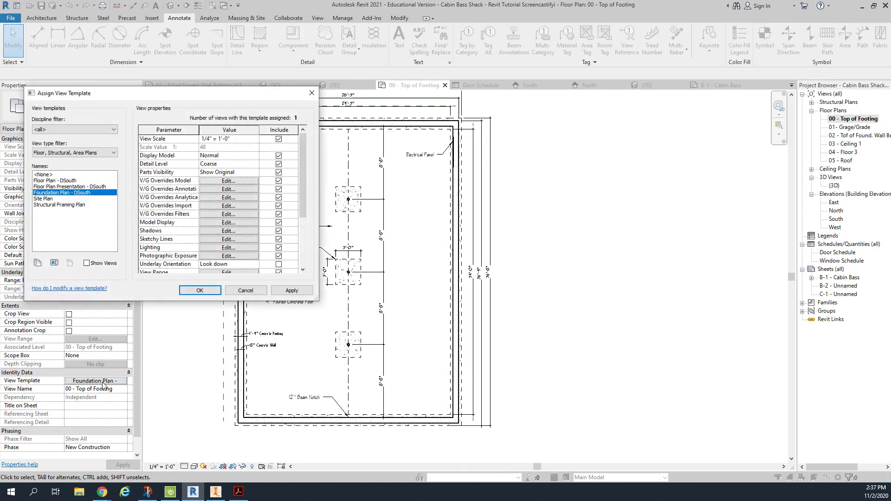
click(255, 139)
click(211, 161)
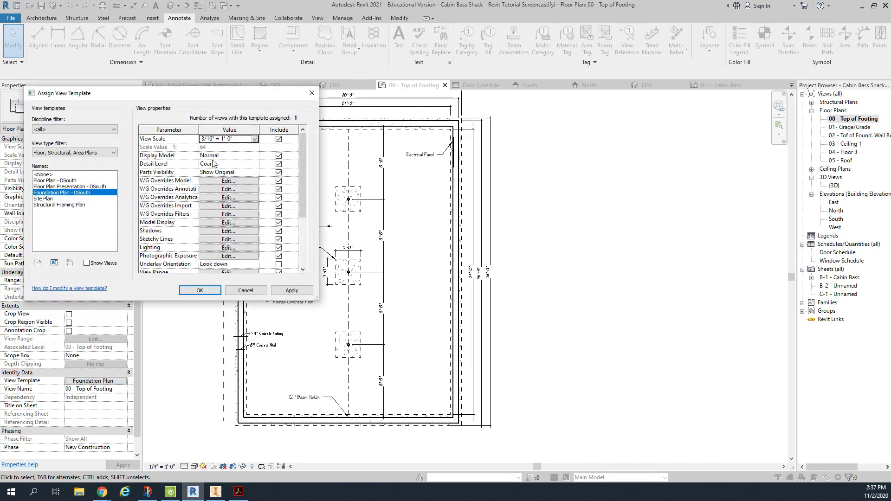
click(289, 291)
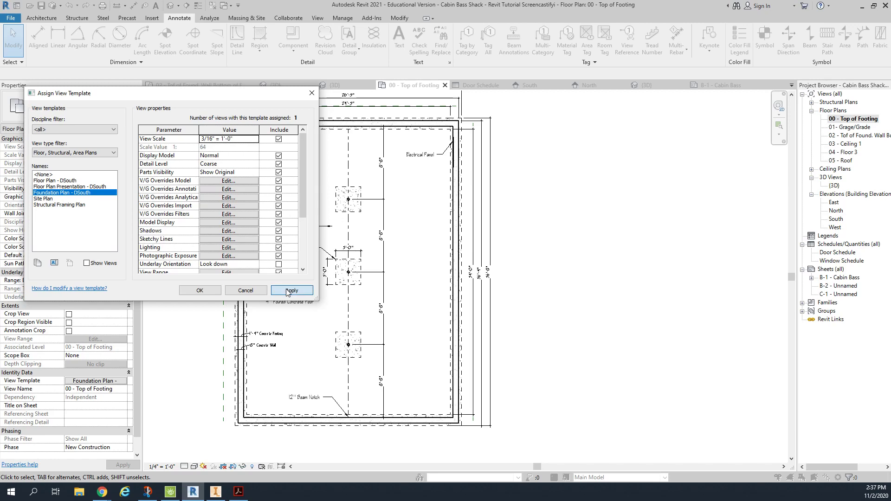
click(197, 291)
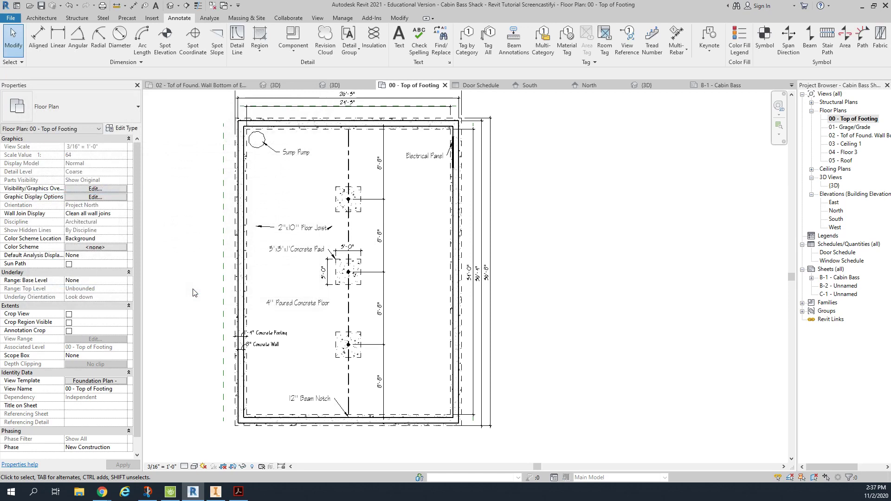
- Create a new DSouth Landscape sheet; numbering it B-2 fails because B-2 is taken
click(833, 270)
right_click(834, 270)
click(823, 278)
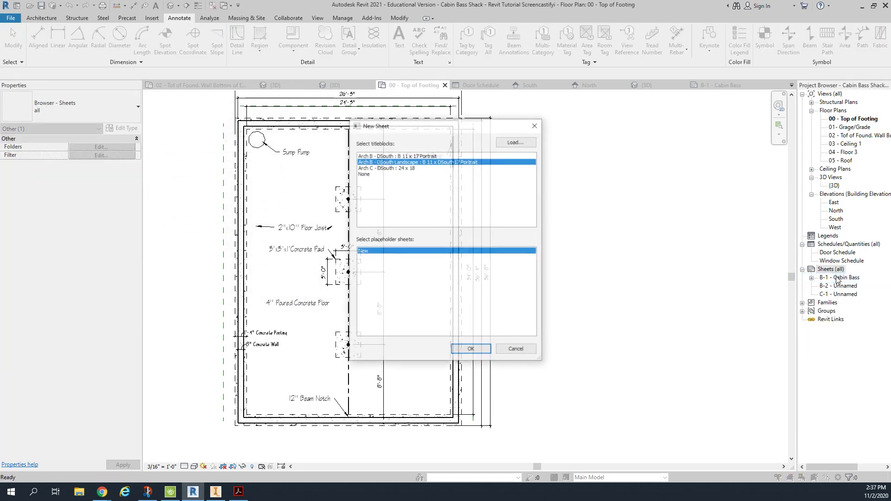
click(471, 350)
click(844, 304)
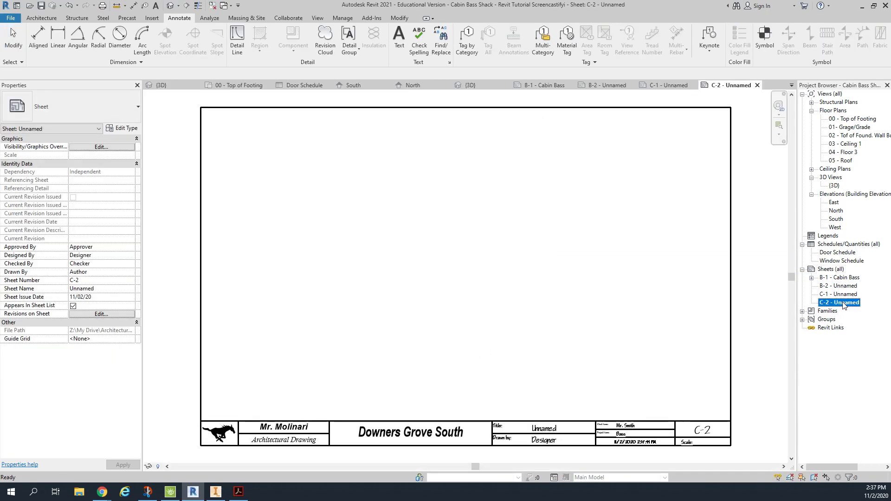
click(845, 304)
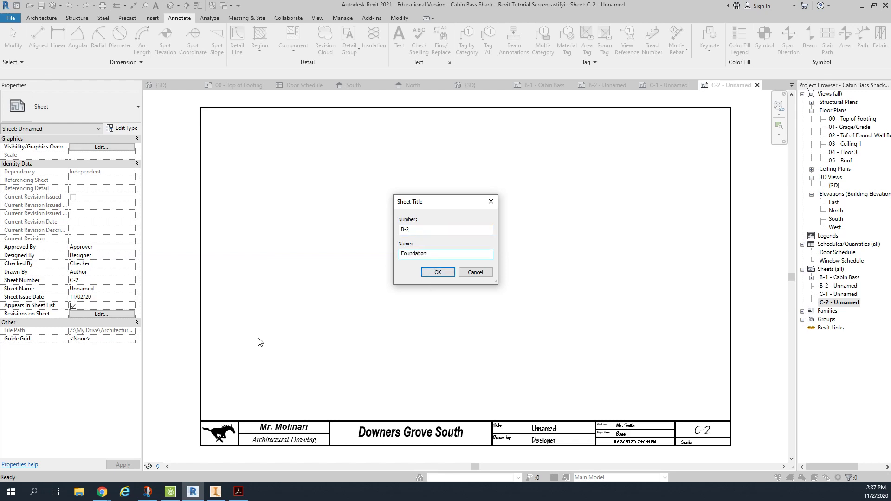
click(445, 276)
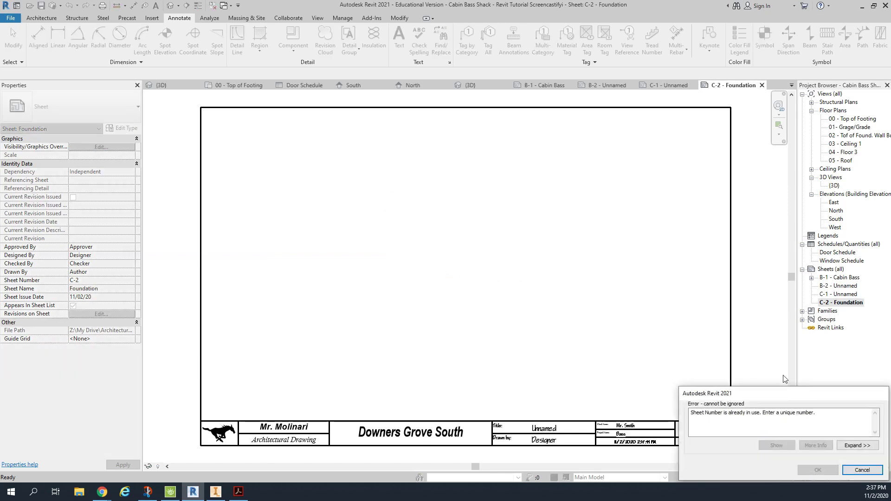
click(845, 470)
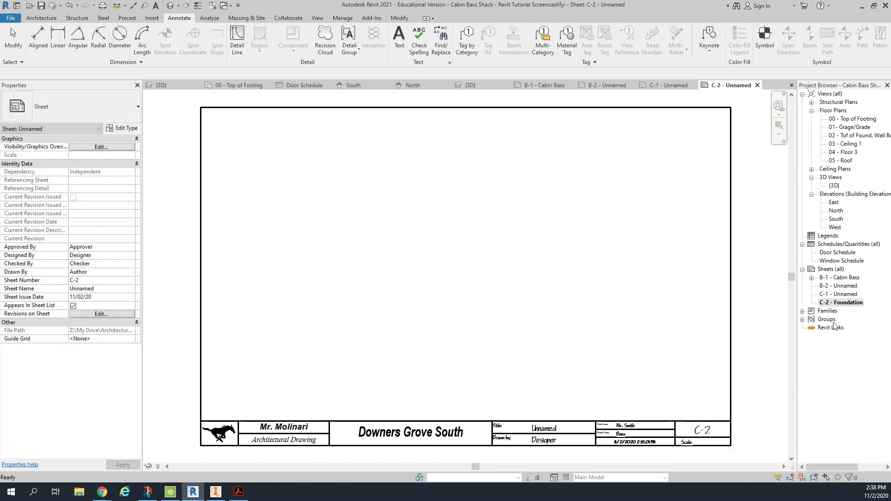
- Delete the old unused B-2 Unnamed sheet
click(829, 287)
double_click(830, 287)
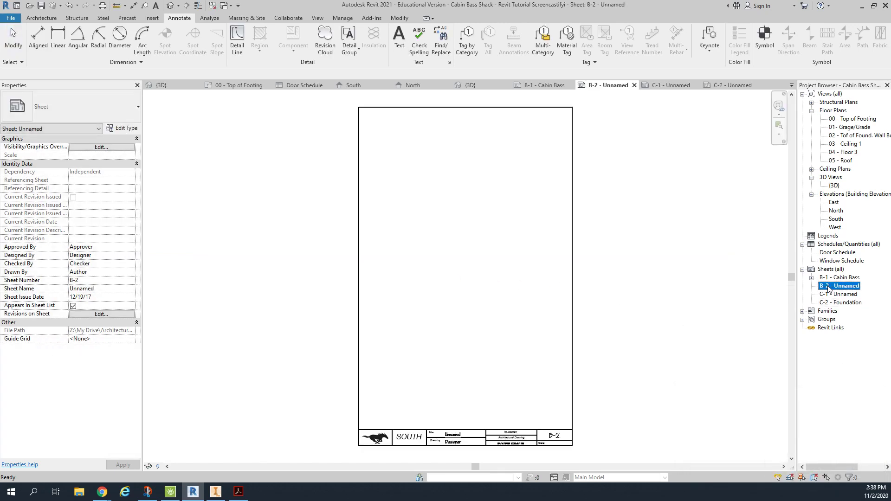
right_click(830, 287)
click(792, 379)
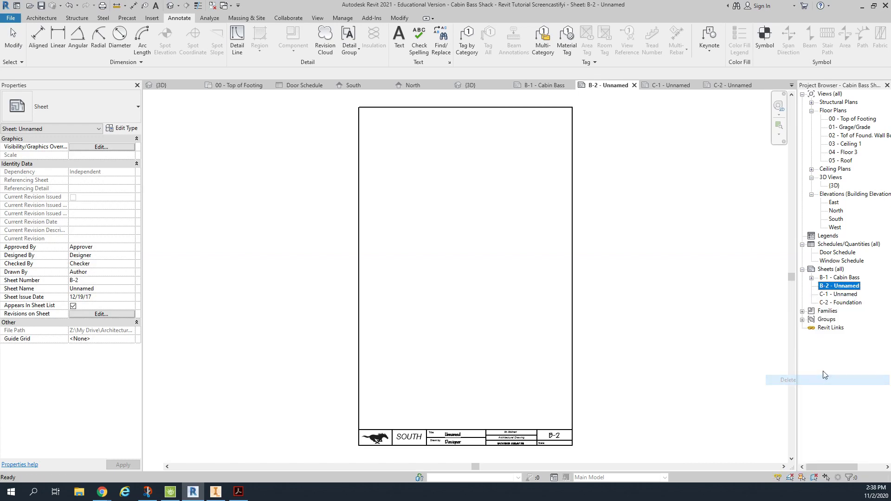
- Renumber the new C-2 sheet to B-2 and name it Foundation Plan
click(831, 294)
right_click(831, 295)
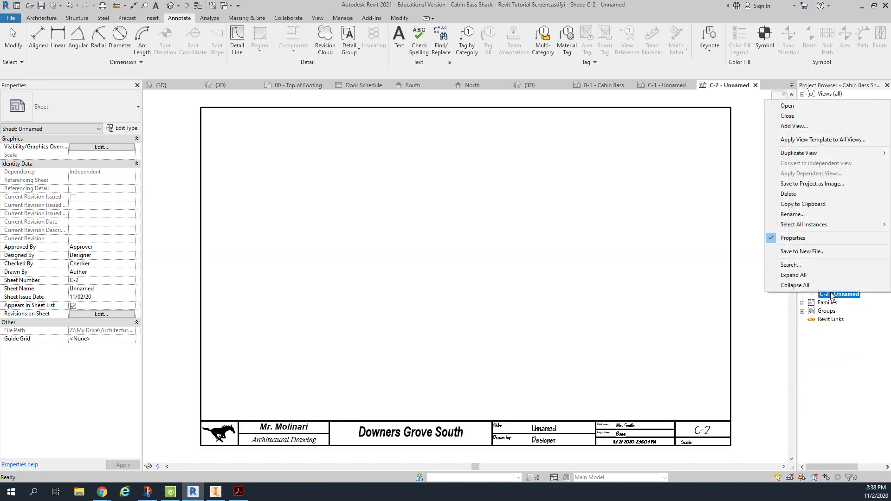
click(837, 216)
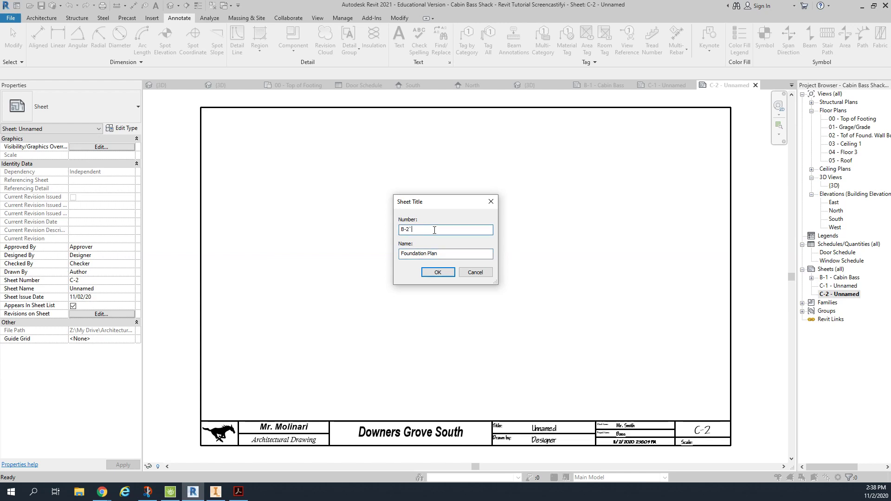
click(436, 273)
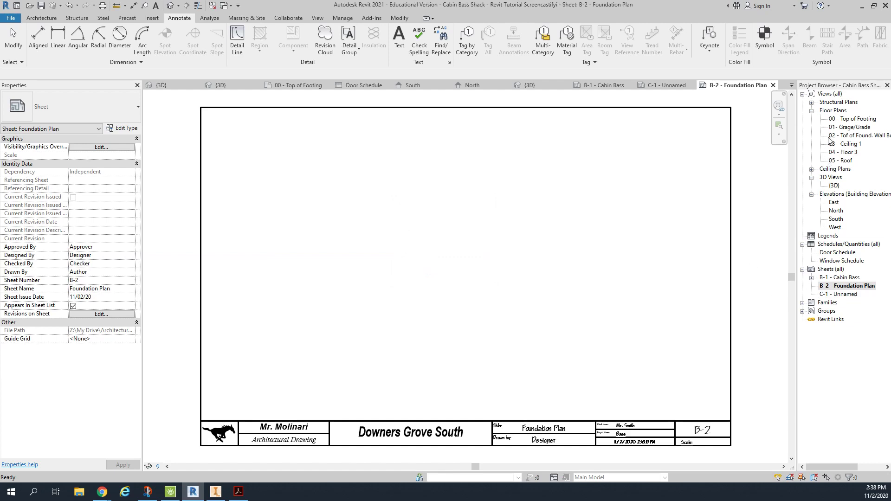
drag(842, 118, 815, 133)
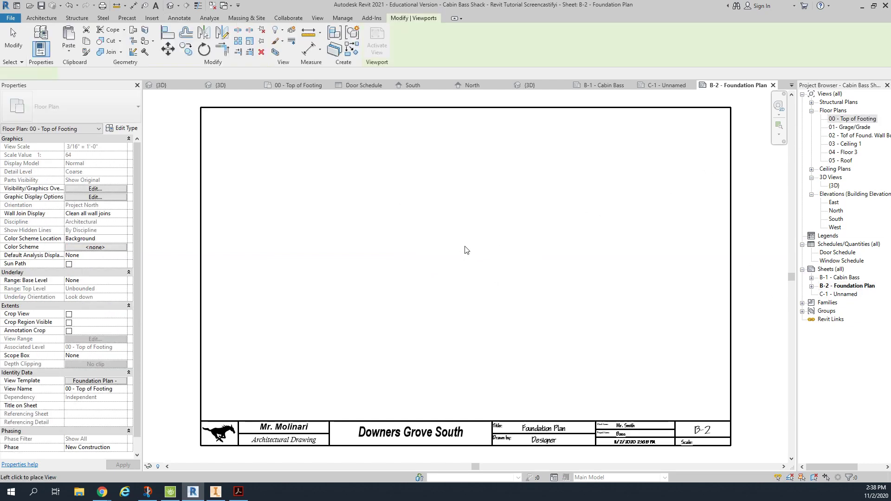
- Drop the 00 - Top of Footing view onto sheet B-2, then open B-1 Cabin Bass
click(452, 248)
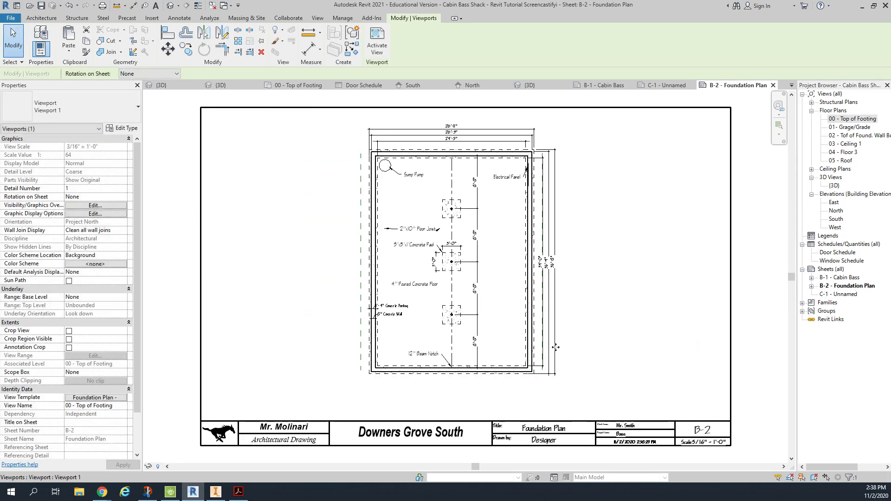
double_click(851, 277)
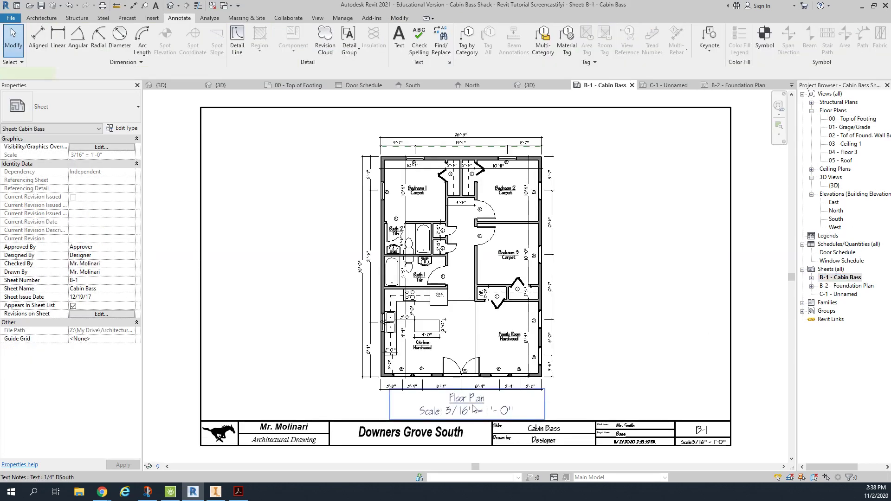
- Paste the 'Floor Plan Scale: 3/16" = 1'-0"' label from B-1 below the B-2 foundation plan
click(473, 409)
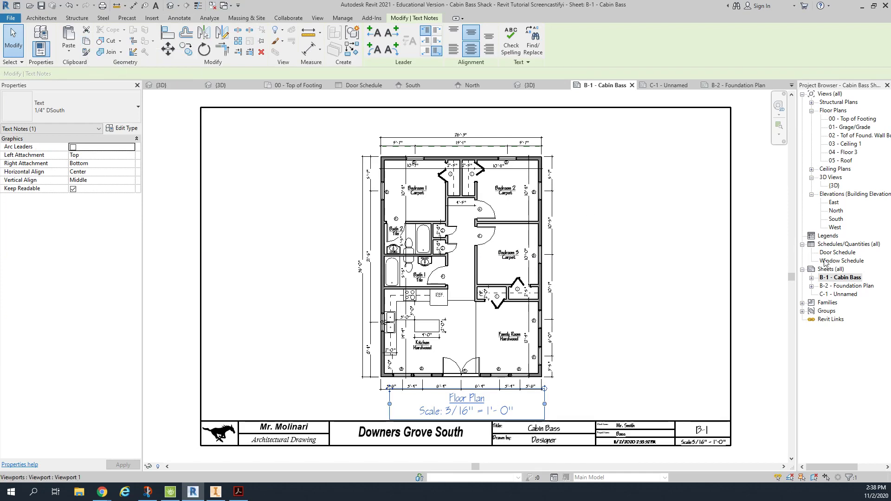
double_click(842, 286)
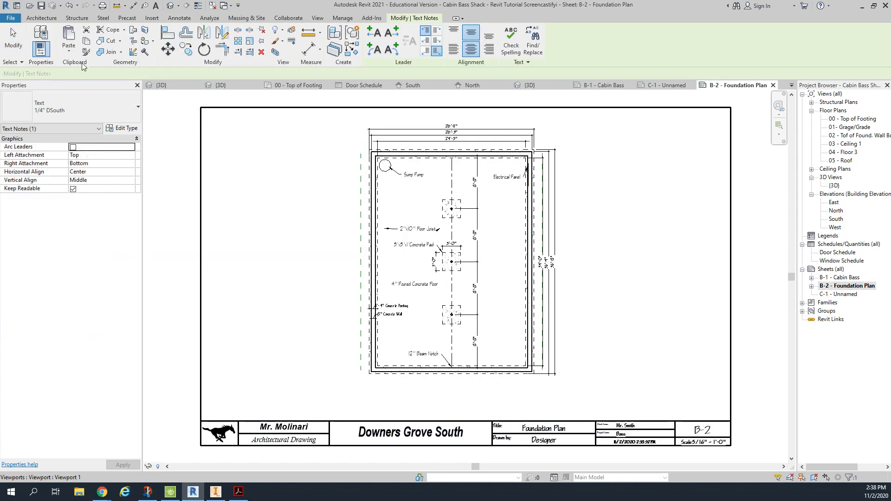
click(68, 52)
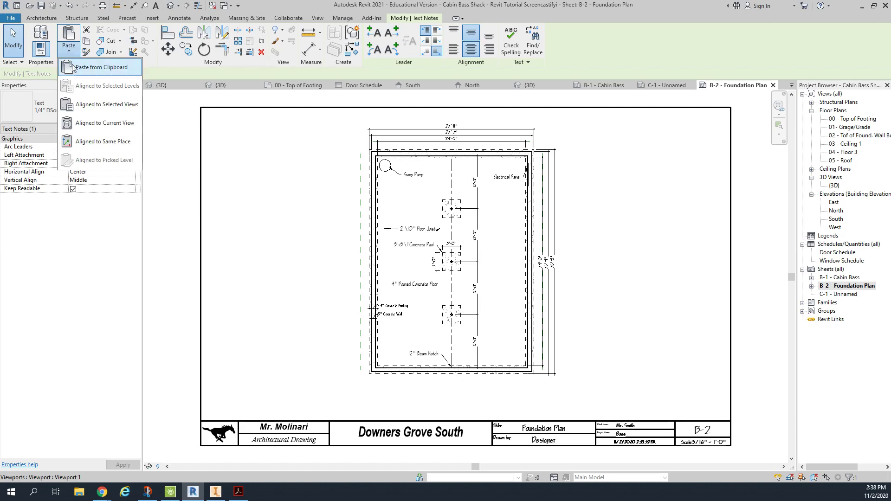
click(88, 66)
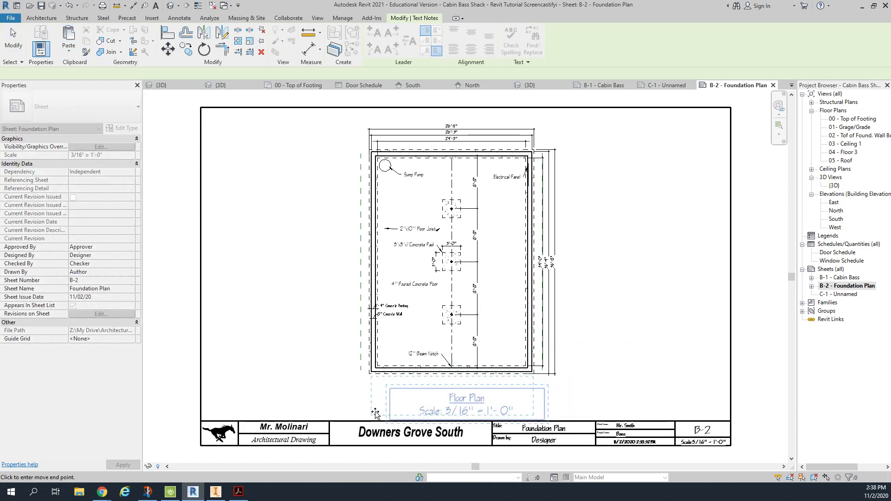
click(361, 406)
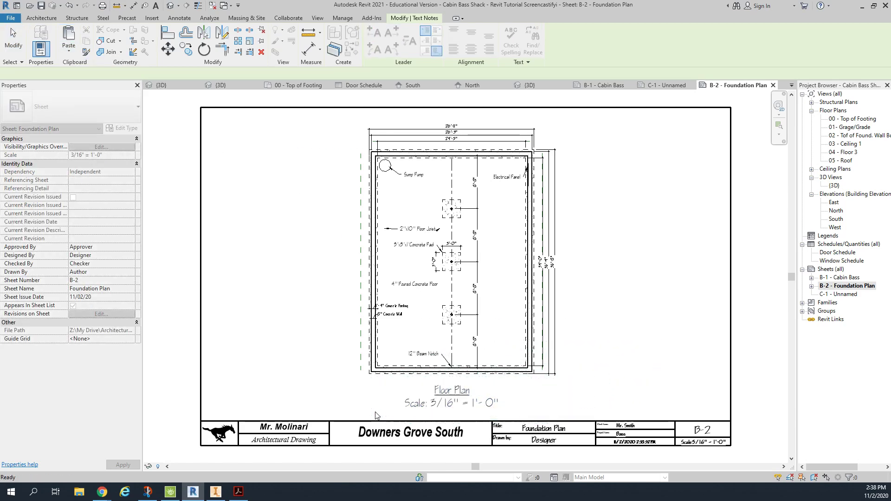
click(585, 362)
- Retype the pasted label's title as 'Foundation Plan' and zoom out to the whole sheet
scroll(700, 448, up, 2)
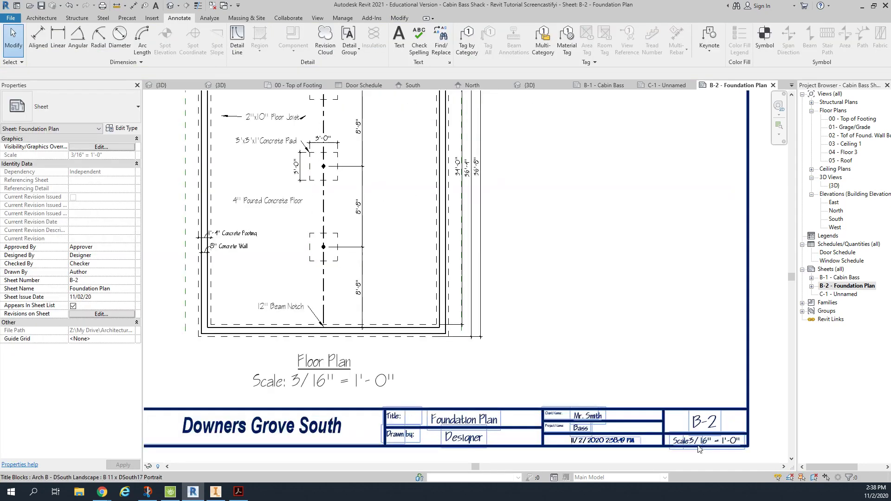
scroll(700, 448, up, 1)
click(263, 352)
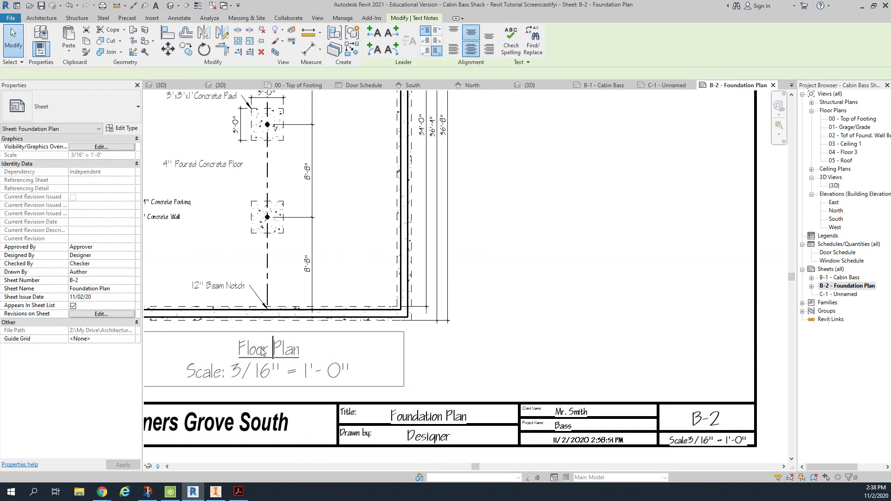
double_click(241, 348)
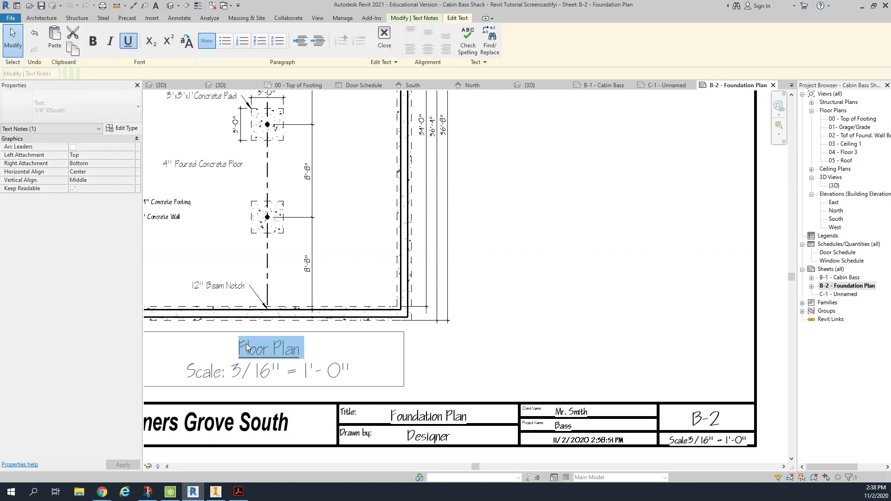
text(Foundation)
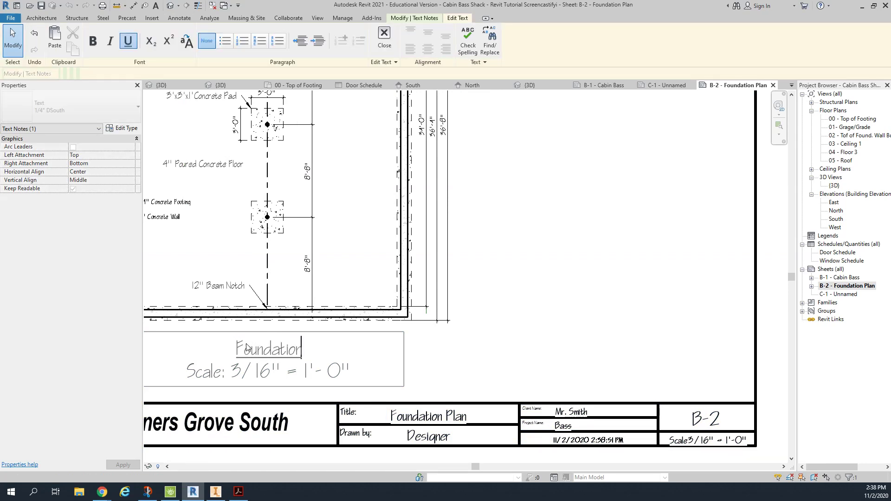
text( Plan)
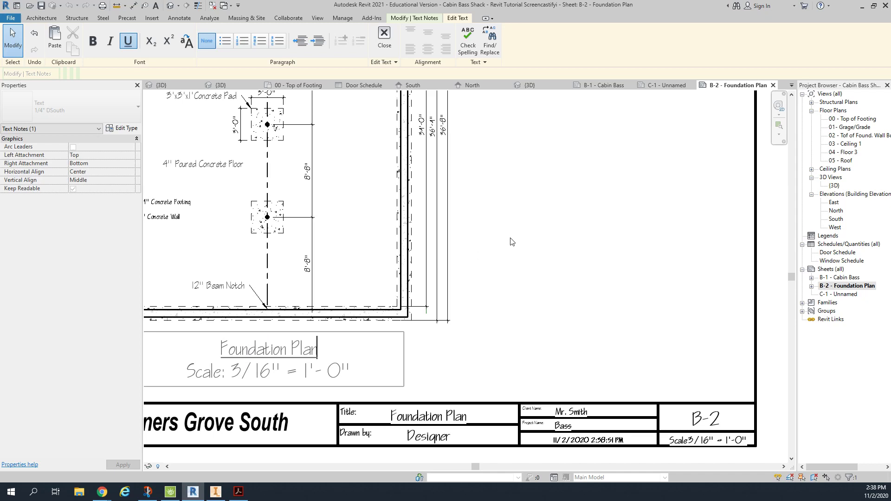
click(512, 242)
scroll(512, 242, down, 3)
middle_drag(512, 242, 531, 321)
scroll(548, 299, down, 3)
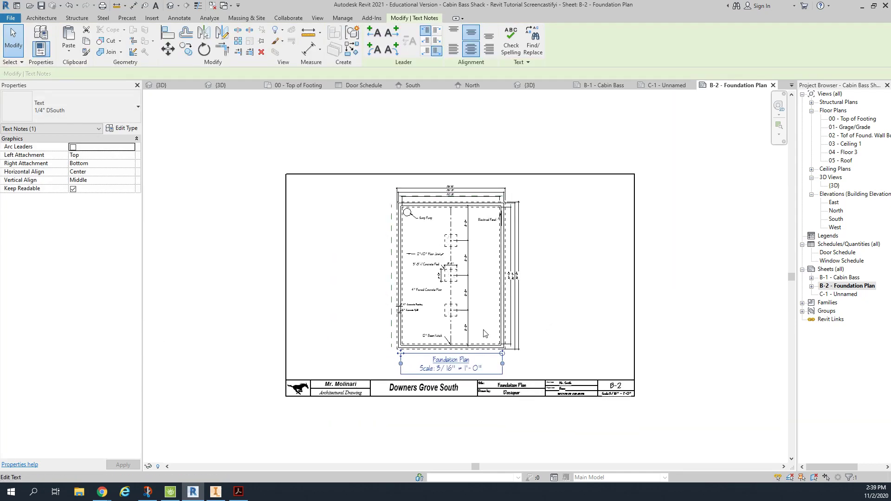
scroll(557, 330, up, 2)
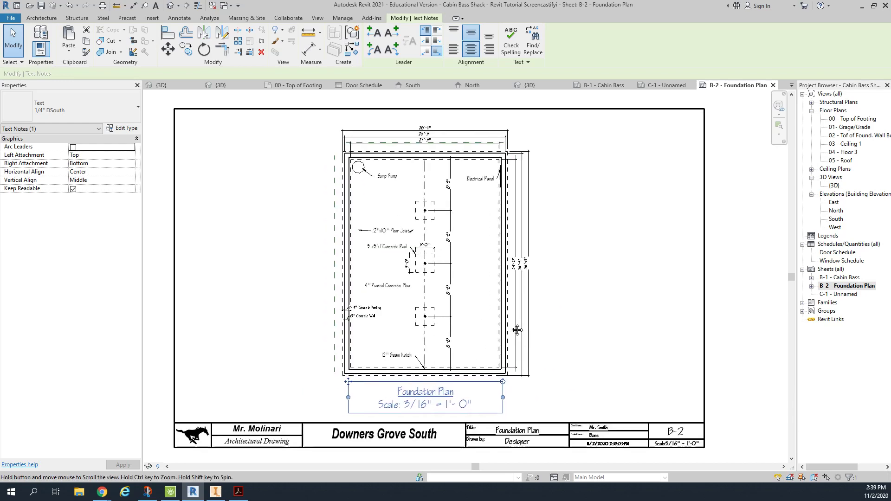
scroll(494, 316, up, 1)
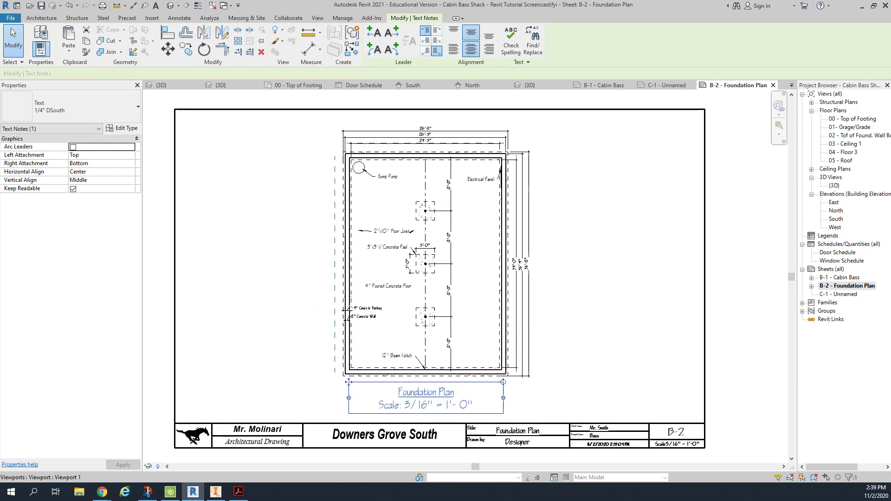